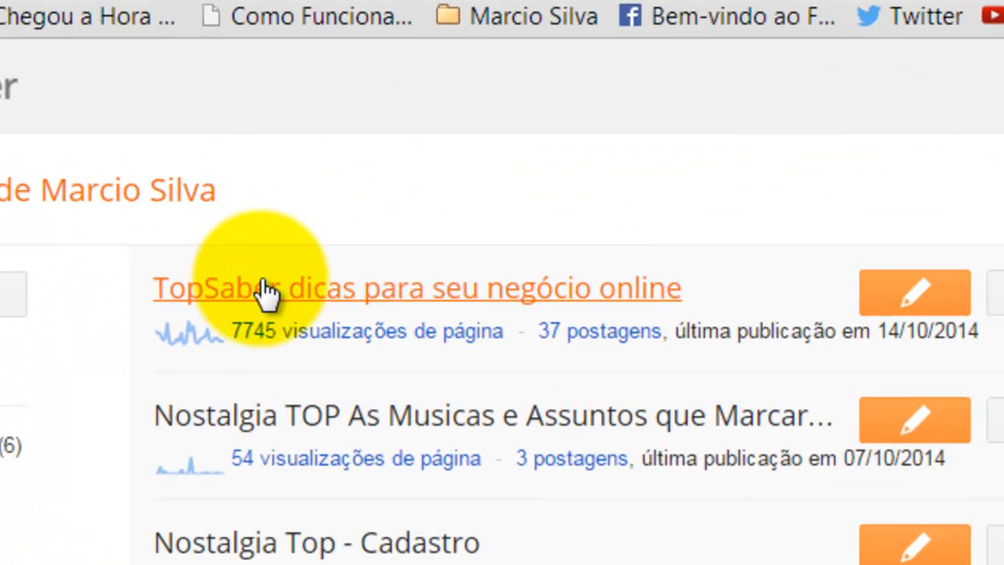
# Step: Open the TopSaber blog's posts list and show its drafts
pyautogui.click(268, 290)
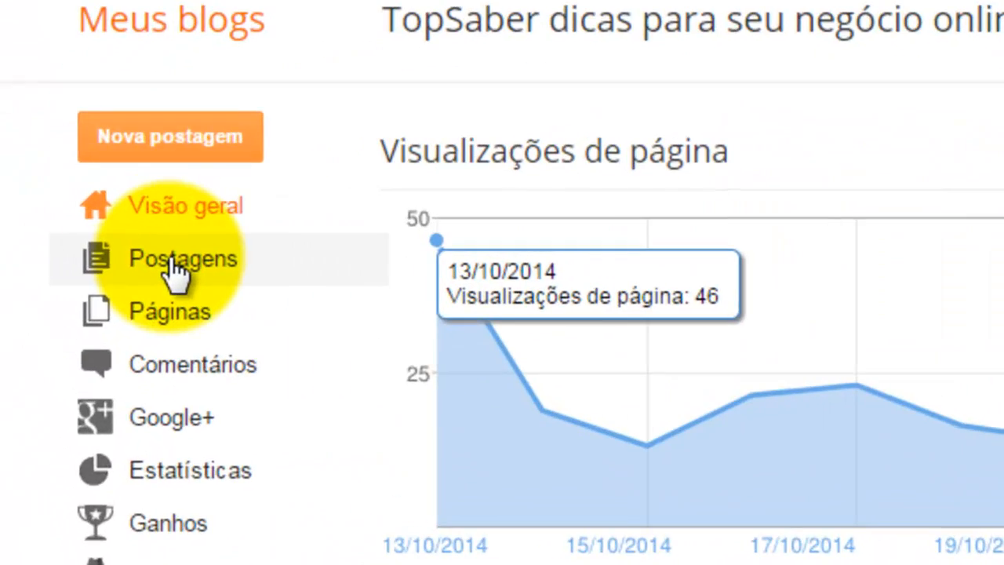
pyautogui.click(177, 265)
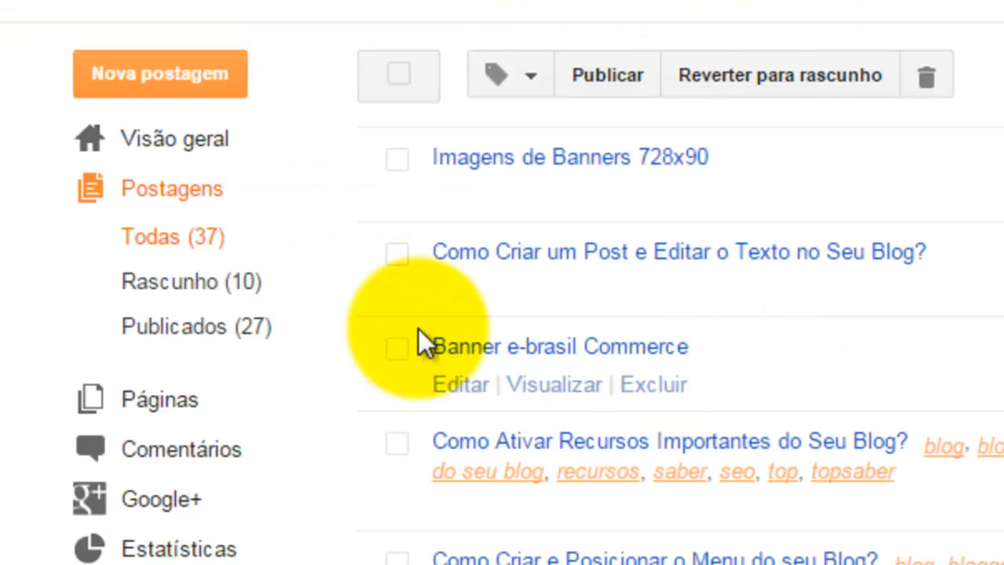
pyautogui.click(227, 287)
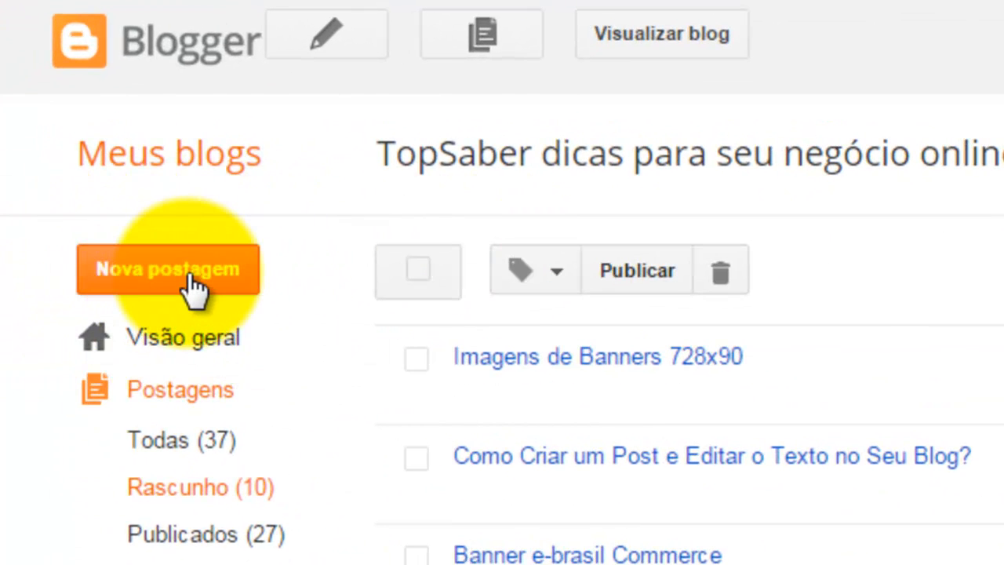
# Step: Start a new post and switch the editor to HTML view and back to the compose view
pyautogui.click(176, 270)
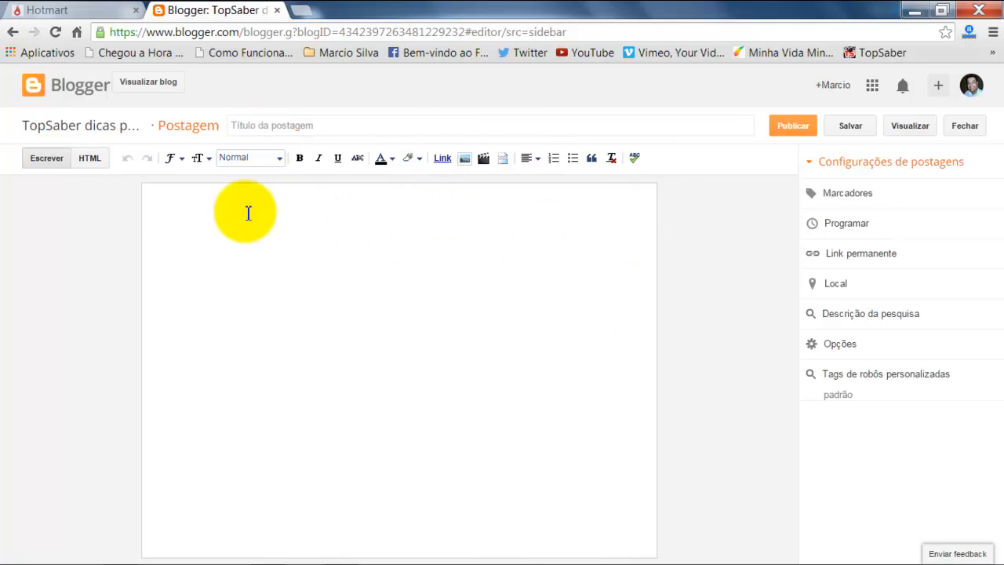
pyautogui.click(88, 160)
pyautogui.click(35, 160)
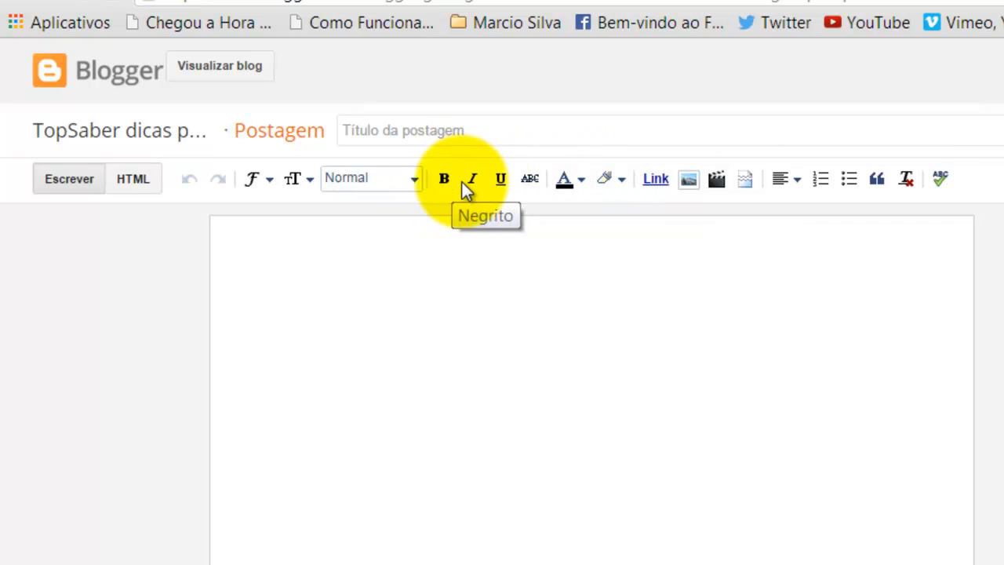
# Step: In the new post body, replace the misspelled word "açado" with the spelling suggestion "assado"
pyautogui.click(343, 248)
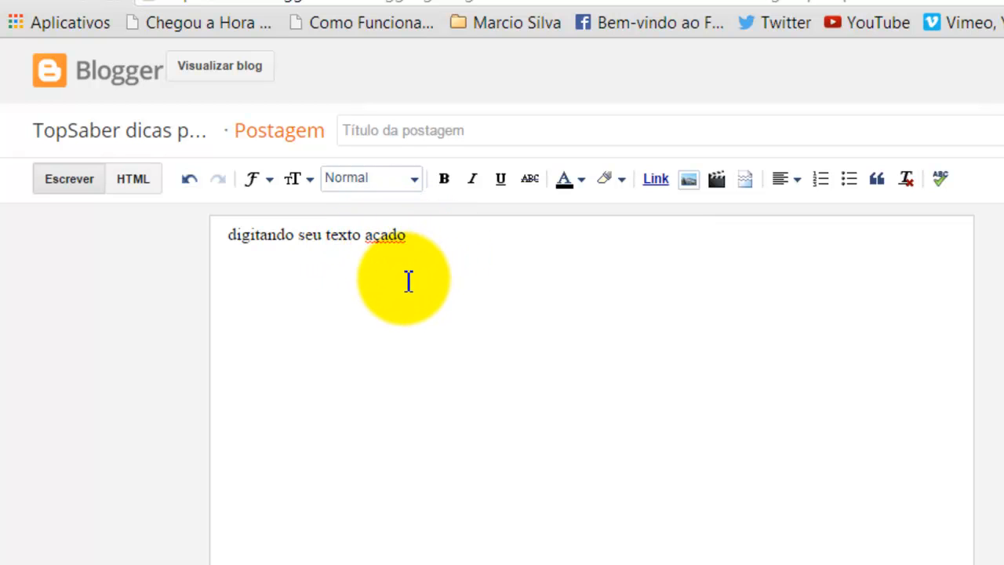
pyautogui.rightClick(390, 236)
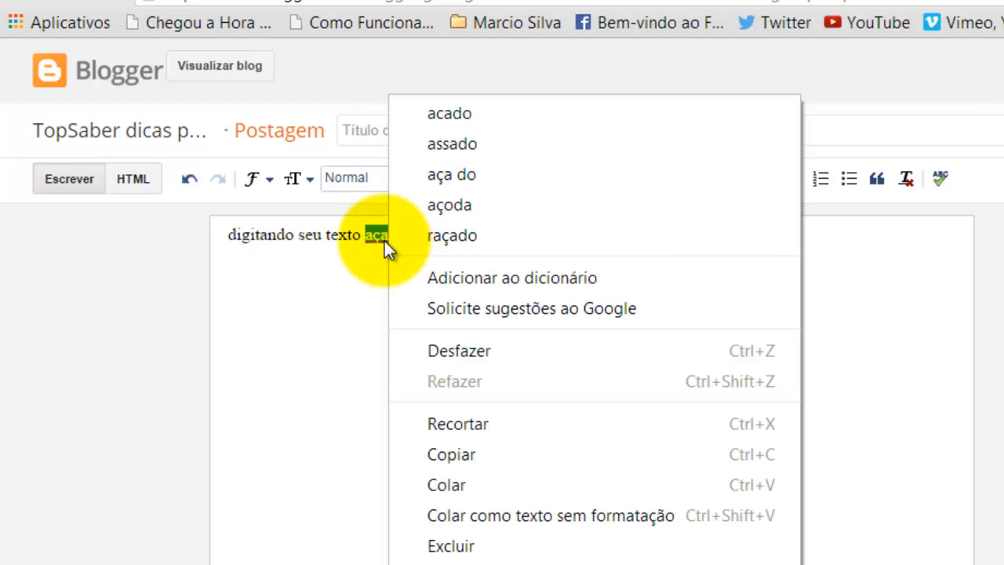
pyautogui.click(454, 144)
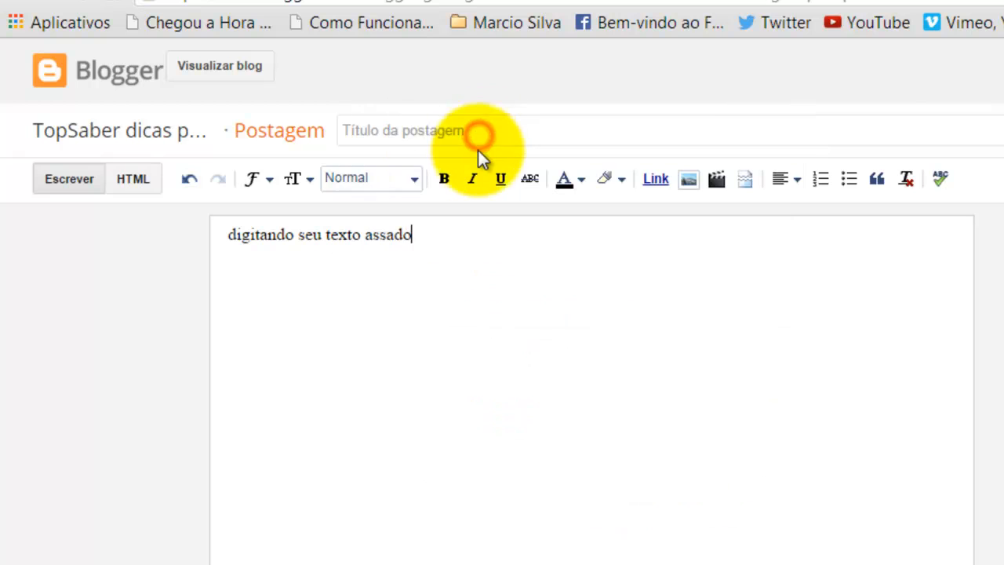
# Step: Change the last word back to "açado" and reopen its spelling suggestions
pyautogui.rightClick(387, 241)
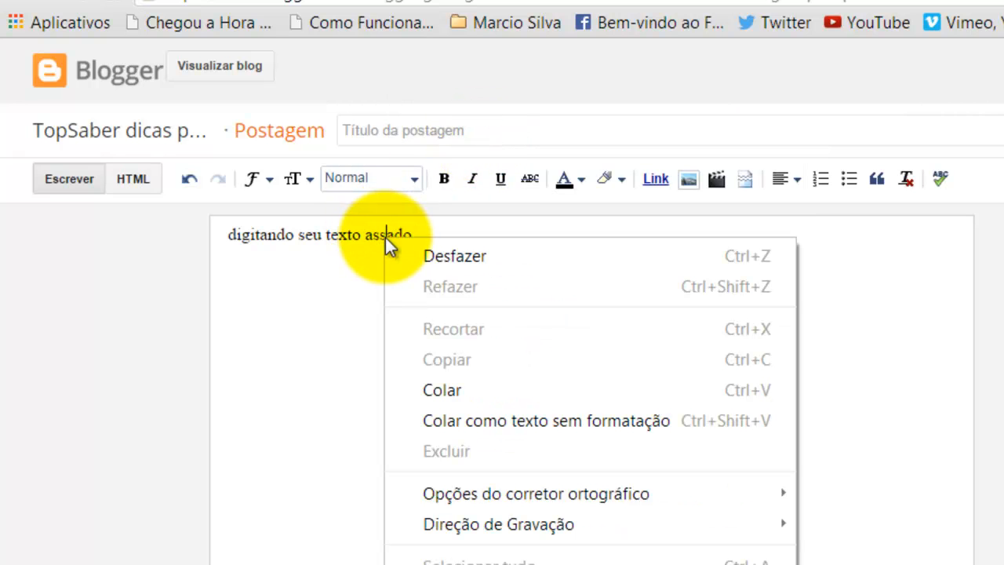
pyautogui.click(355, 249)
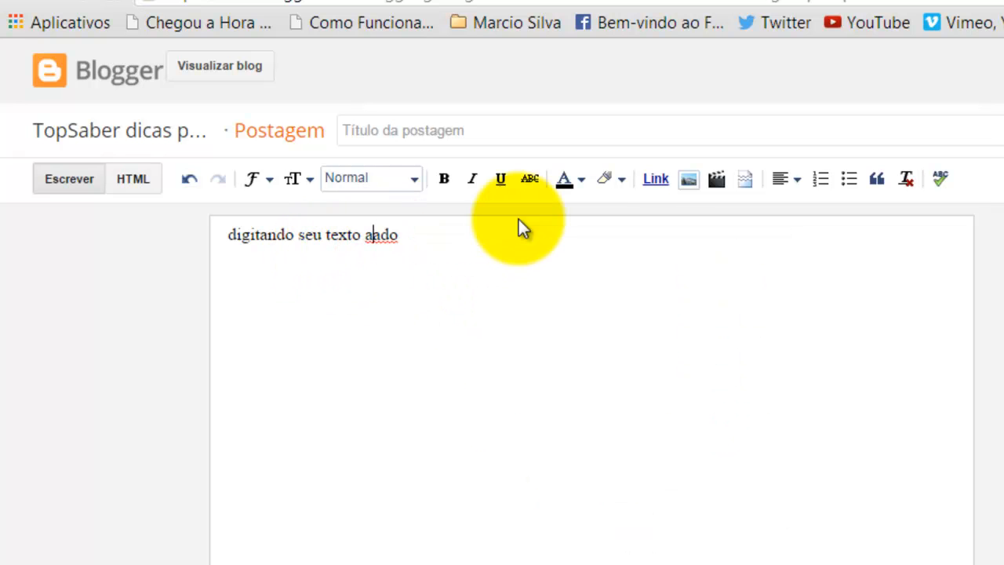
pyautogui.write('ça')
pyautogui.press('BackSpace')
pyautogui.rightClick(386, 237)
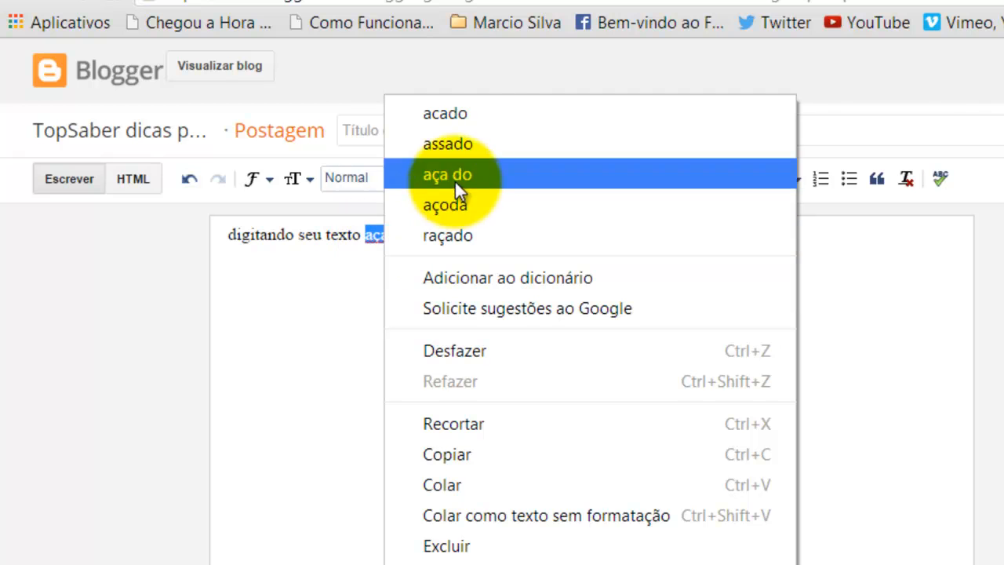
pyautogui.click(472, 145)
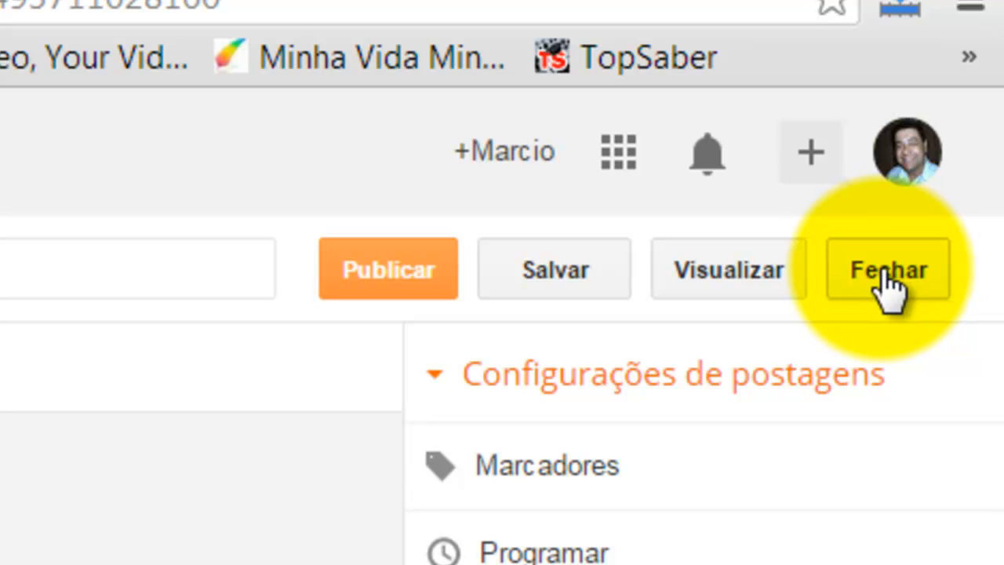
# Step: Close the editor and delete the new "digitando seu texto açado" draft
pyautogui.click(886, 275)
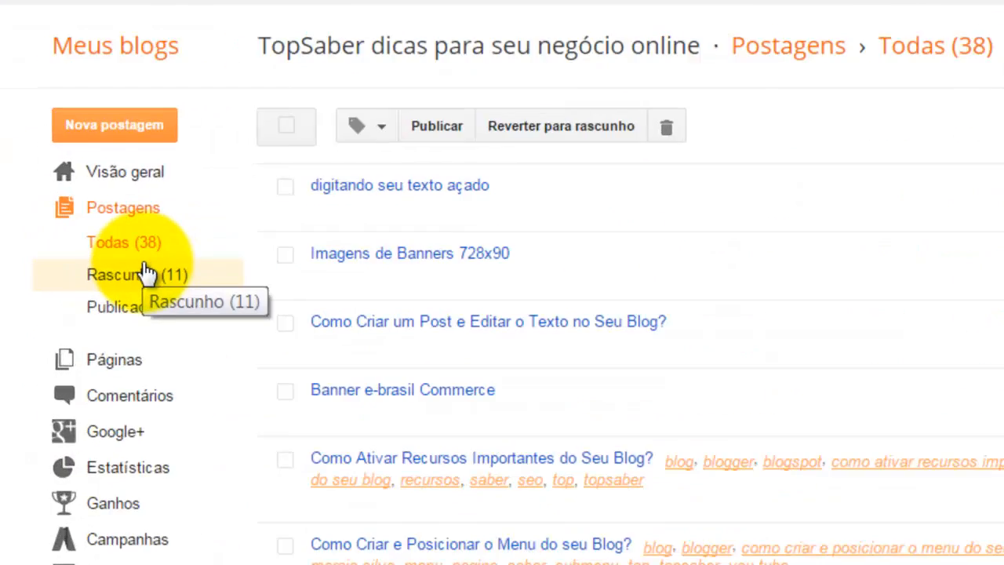
pyautogui.click(147, 274)
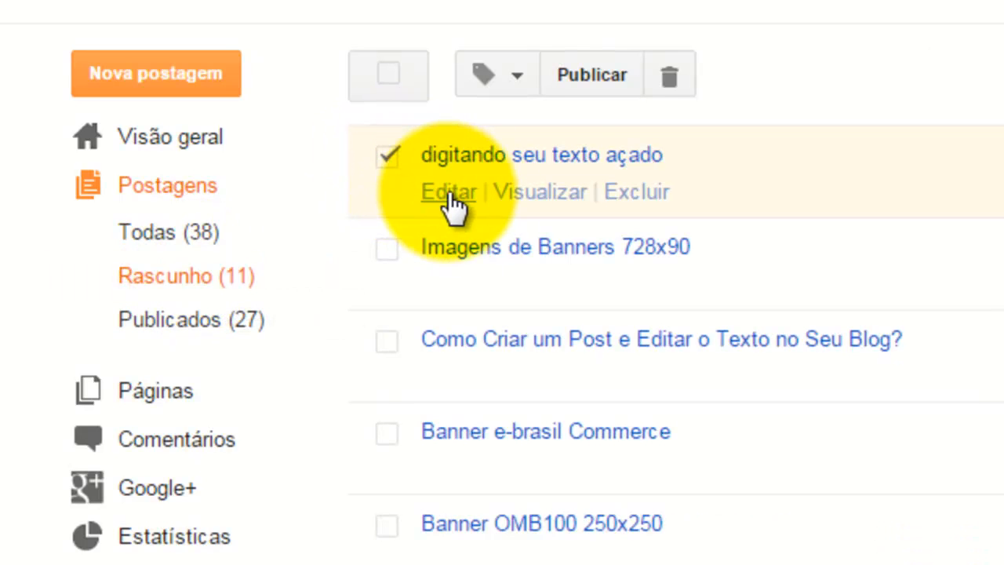
pyautogui.click(645, 193)
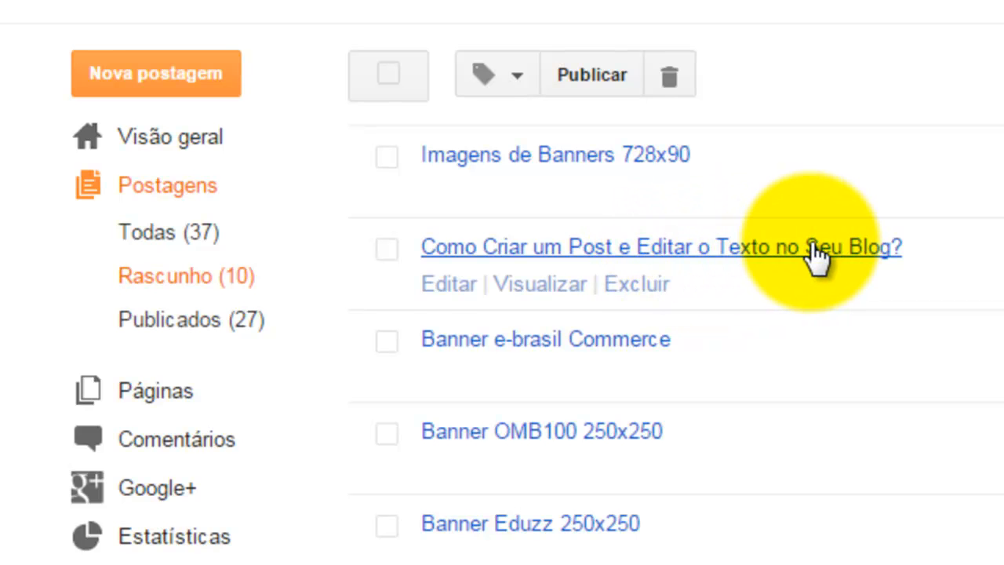
# Step: Open the post "Como Criar um Post e Editar o Texto no Seu Blog?" for editing and remove the blank line after its first paragraph
pyautogui.click(448, 286)
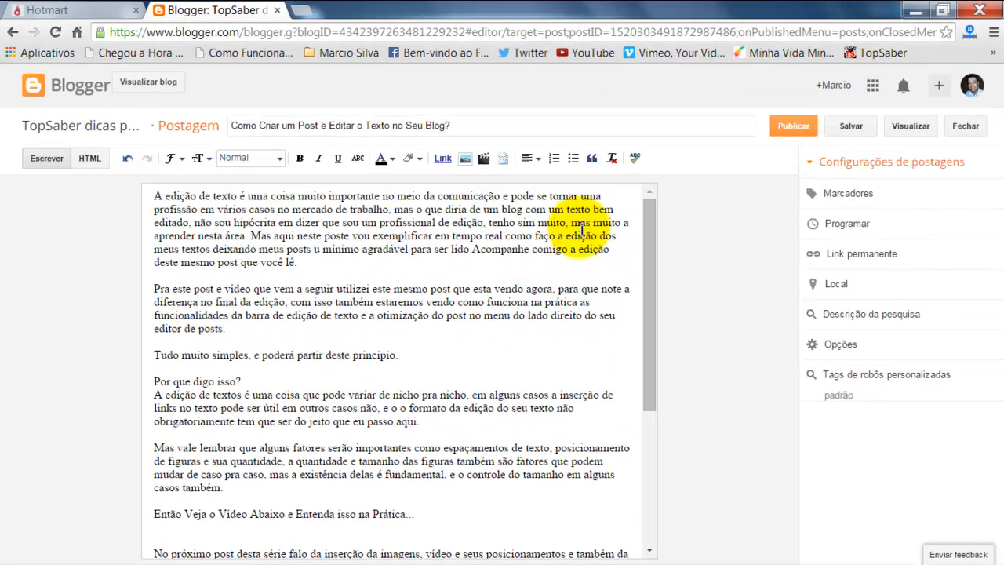
pyautogui.moveTo(648, 256); pyautogui.dragTo(650, 213)
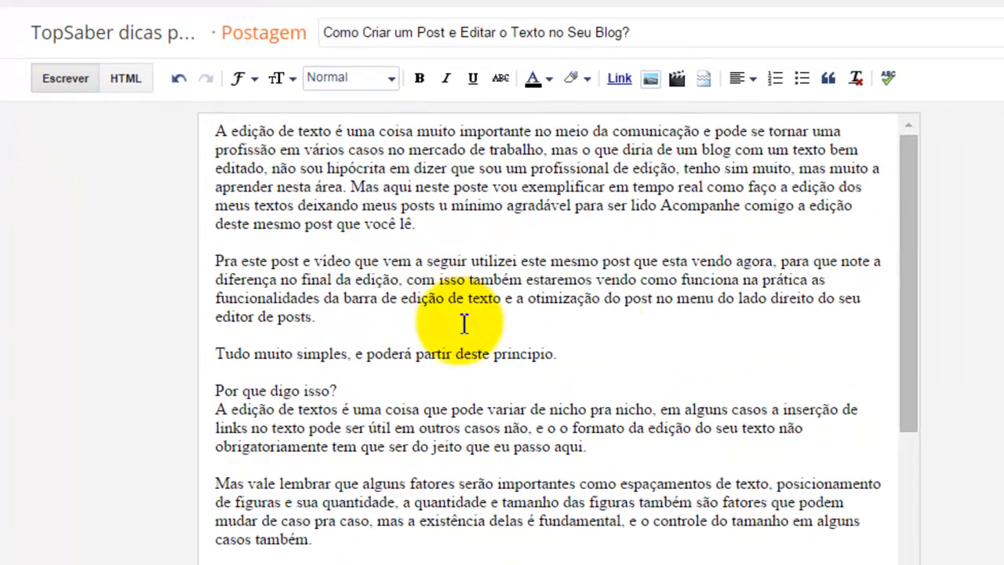
pyautogui.moveTo(913, 175); pyautogui.dragTo(910, 147)
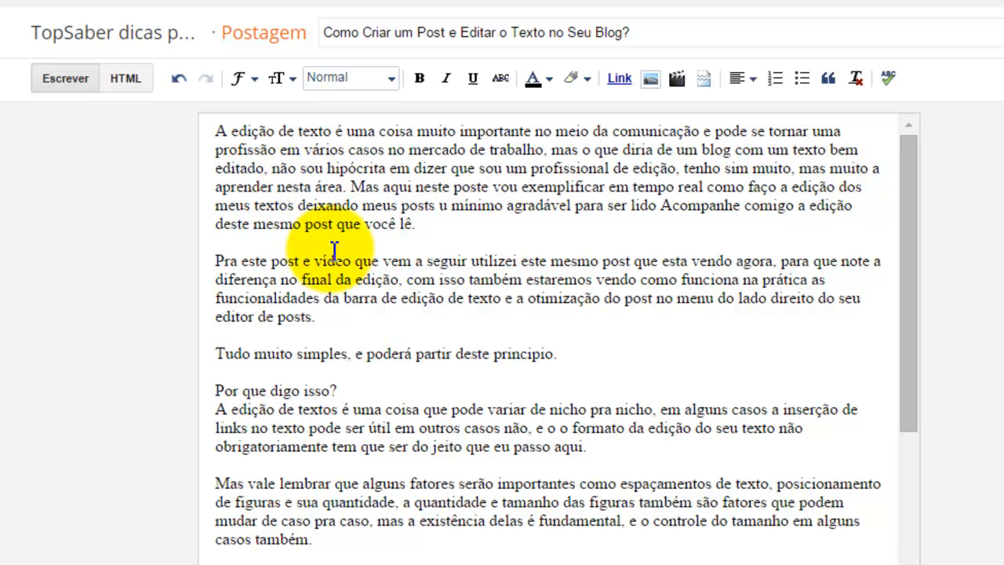
pyautogui.click(430, 222)
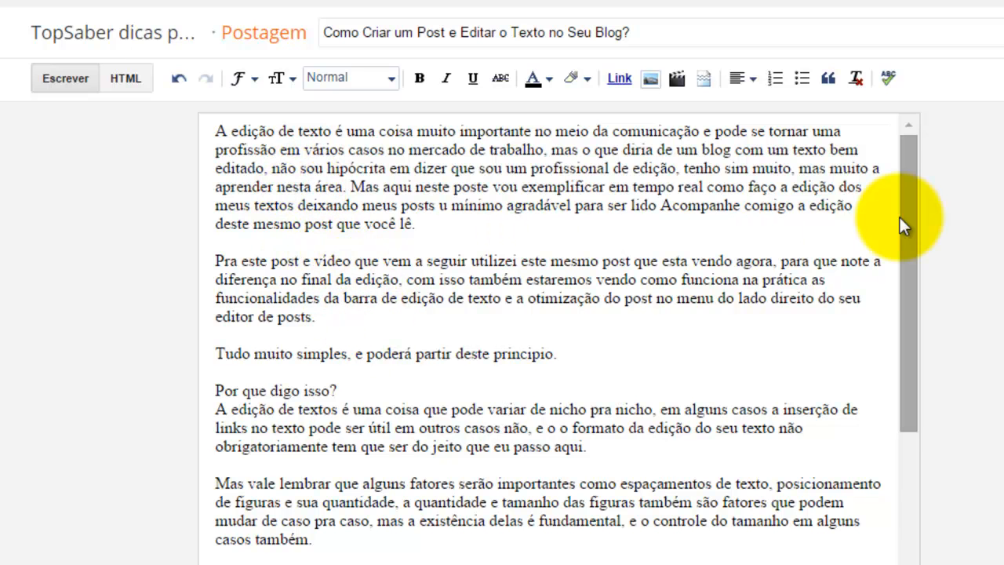
pyautogui.press('Delete')
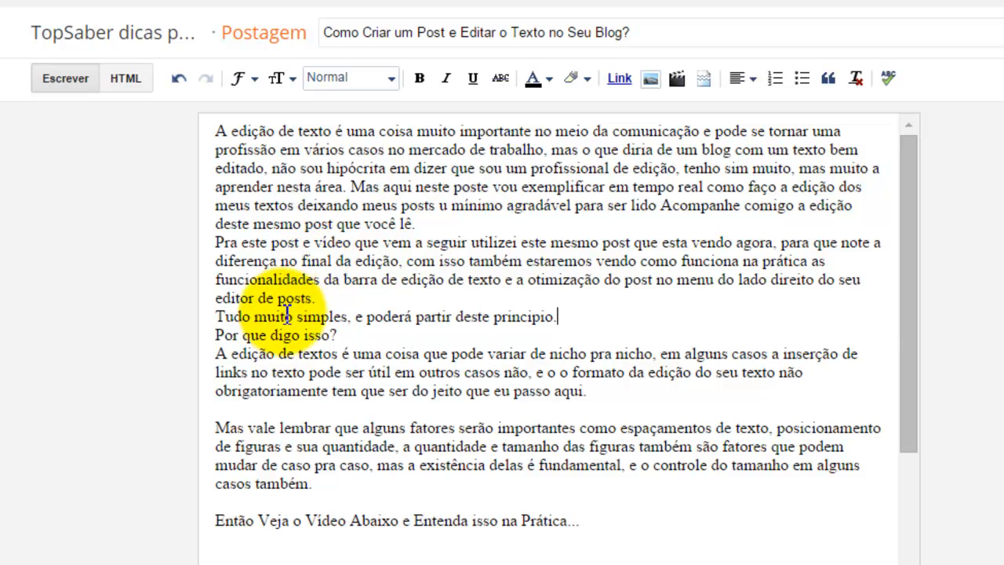
# Step: Restore the paragraph break after the first paragraph ending "deste mesmo post que você lê."
pyautogui.moveTo(911, 248); pyautogui.dragTo(922, 213)
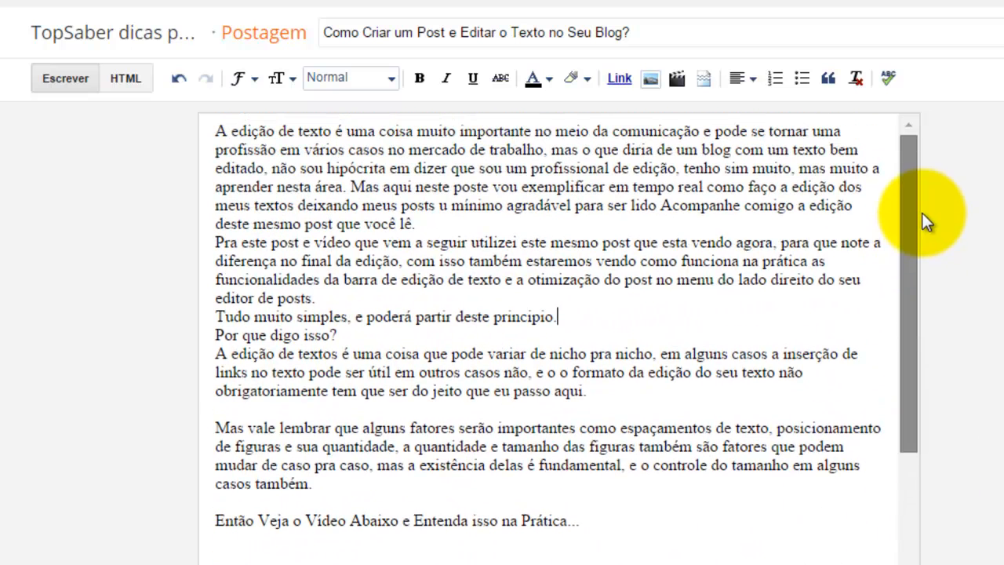
pyautogui.doubleClick(442, 222)
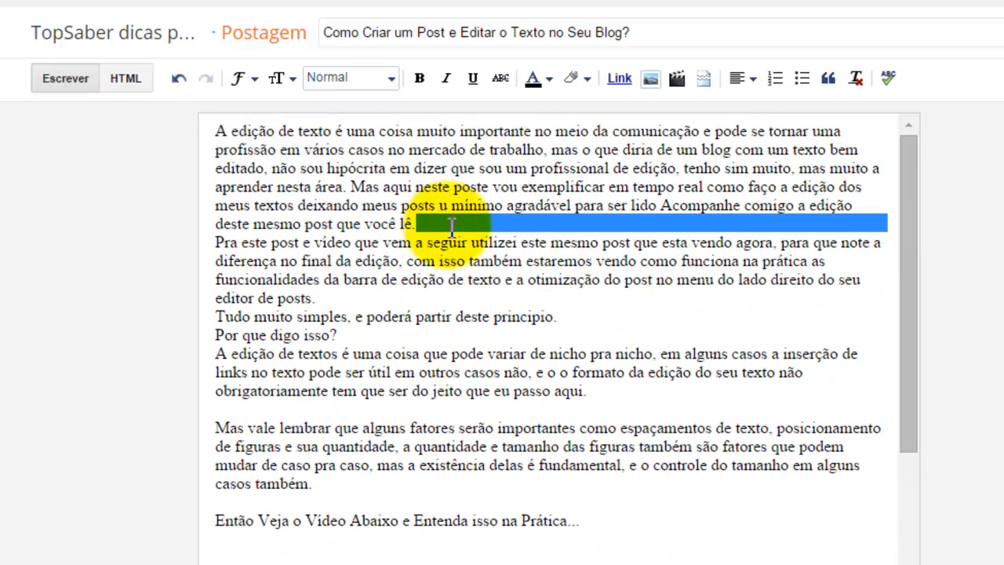
pyautogui.click(452, 226)
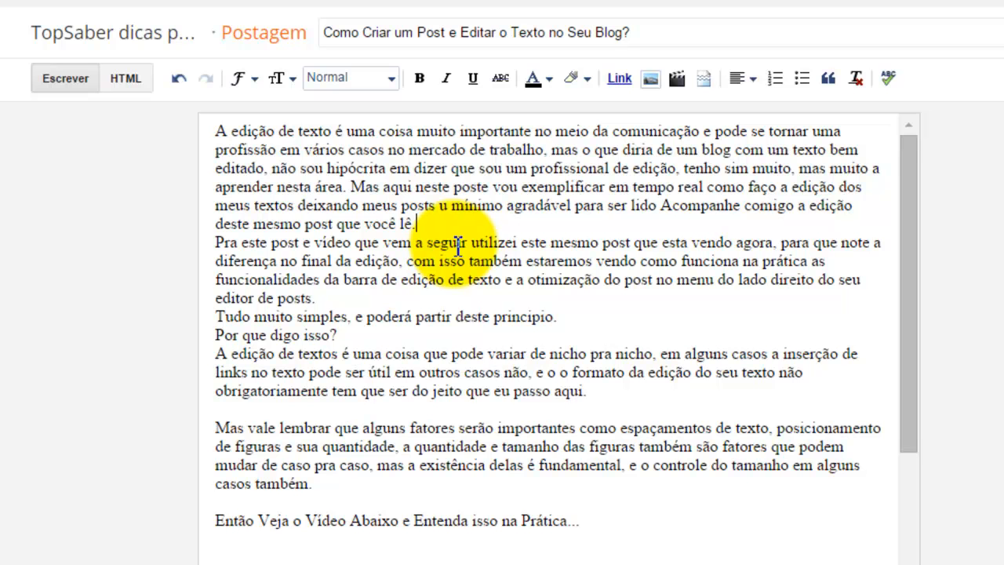
pyautogui.press('Return')
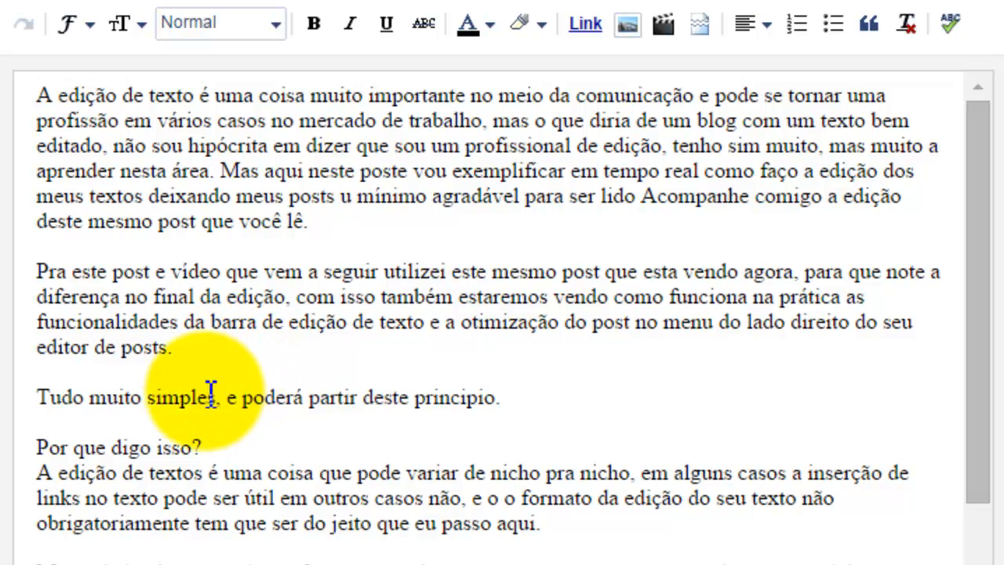
pyautogui.click(213, 348)
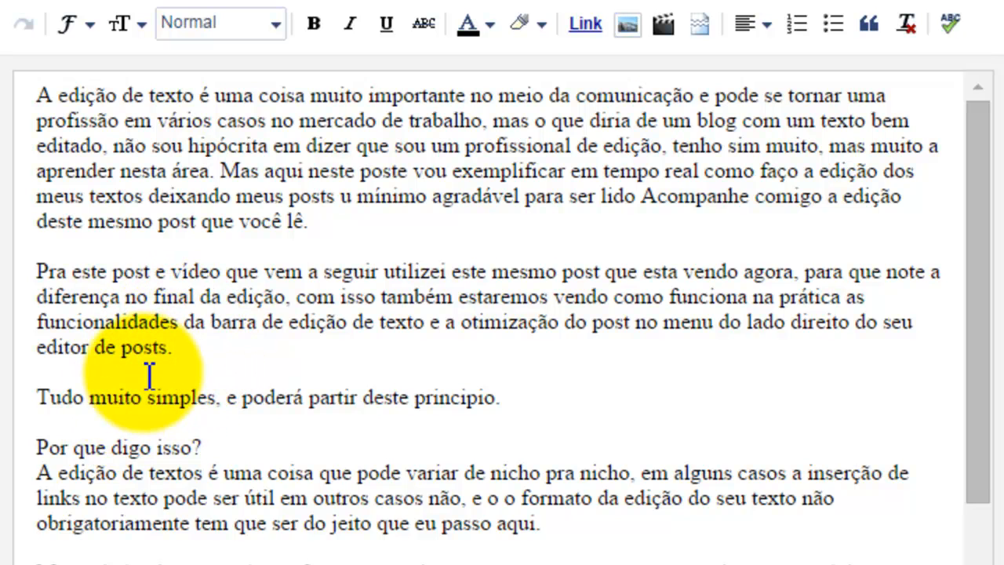
pyautogui.scroll(-5, 152, 377)
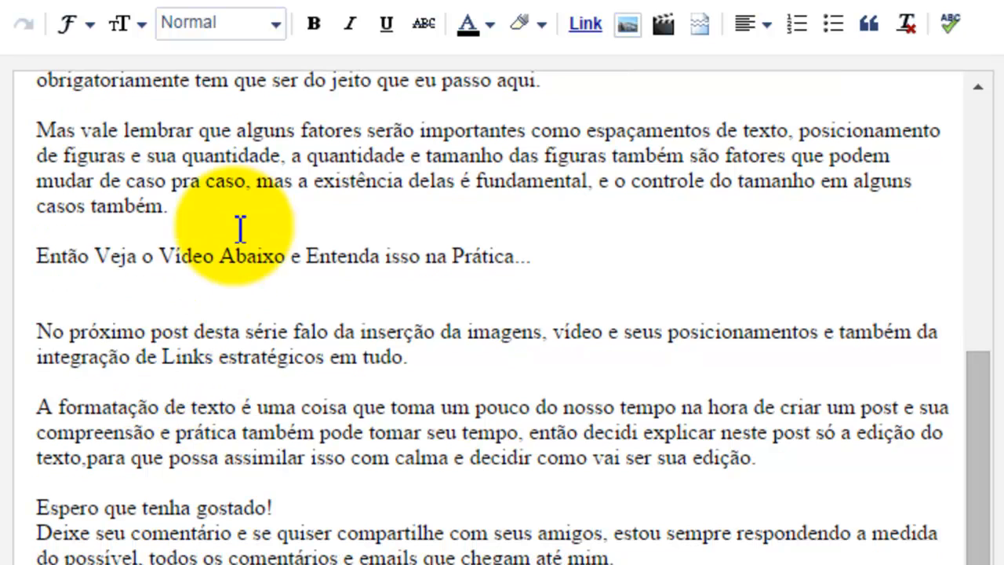
pyautogui.scroll(5, 251, 153)
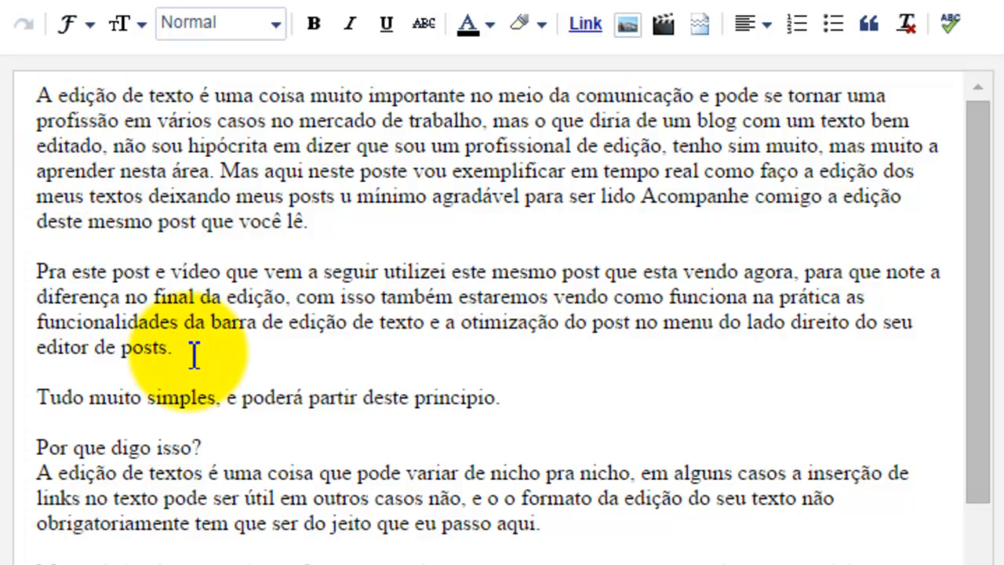
pyautogui.press('Return')
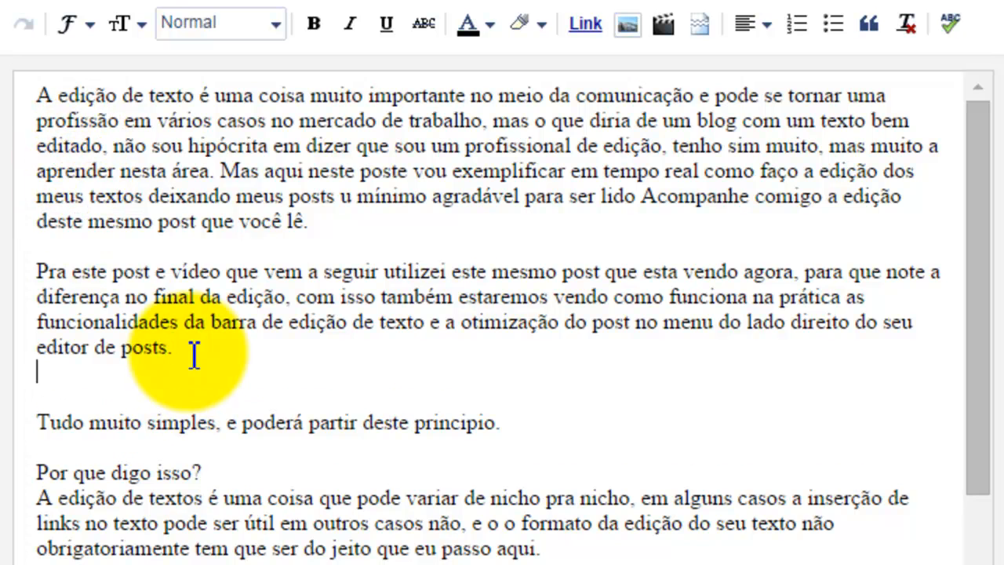
pyautogui.press('Delete')
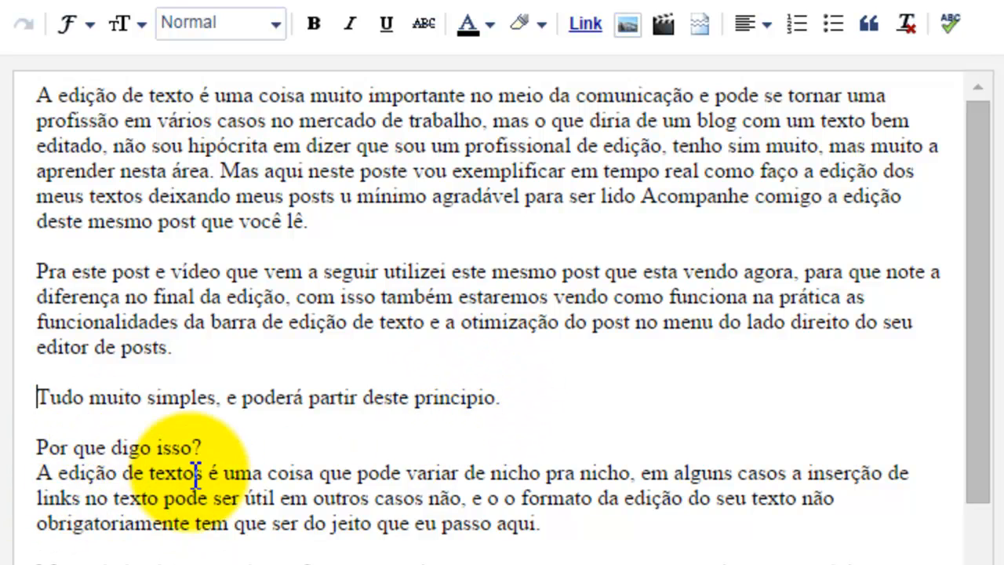
# Step: Delete the extra empty line below "Então Veja o Vídeo Abaixo e Entenda isso na Prática..."
pyautogui.scroll(-5, 226, 484)
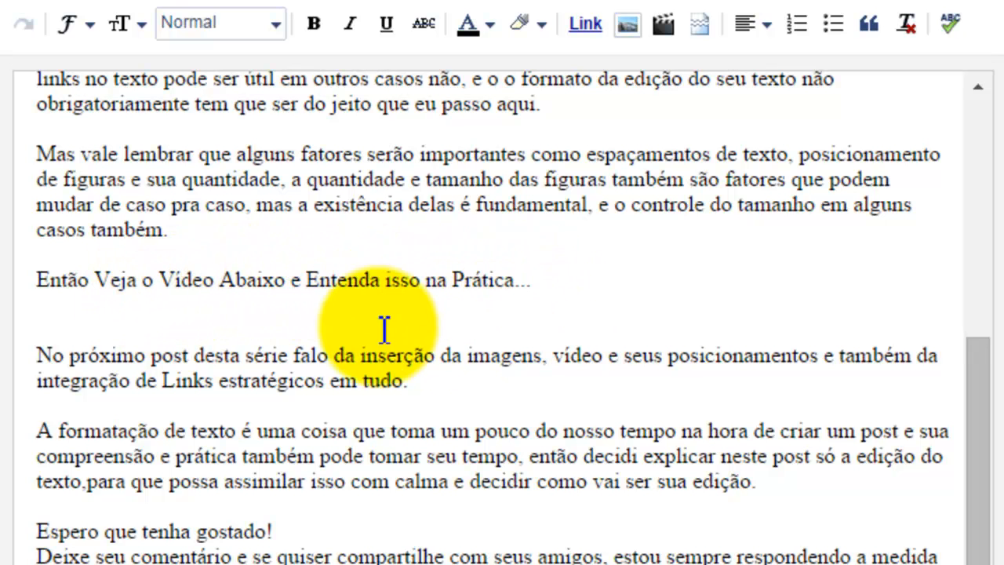
pyautogui.click(542, 280)
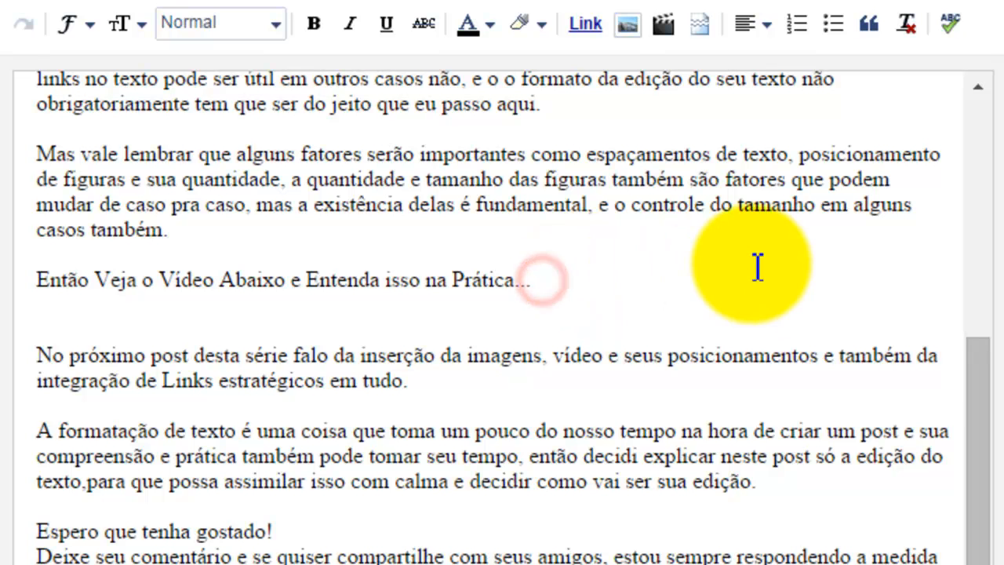
pyautogui.press('Delete')
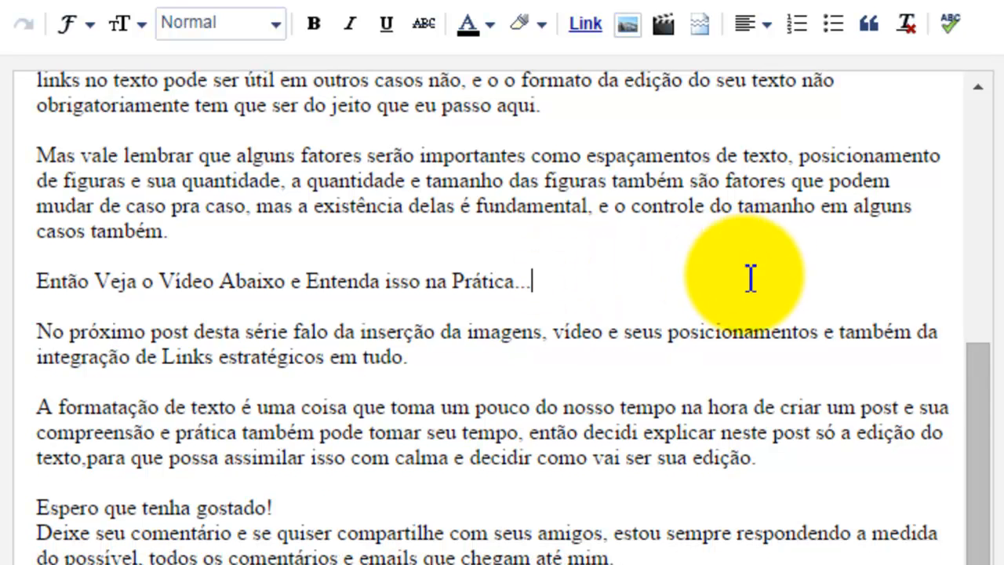
# Step: Review the closing paragraphs of the post, selecting the subscription line and sign-off paragraph
pyautogui.scroll(-3, 963, 365)
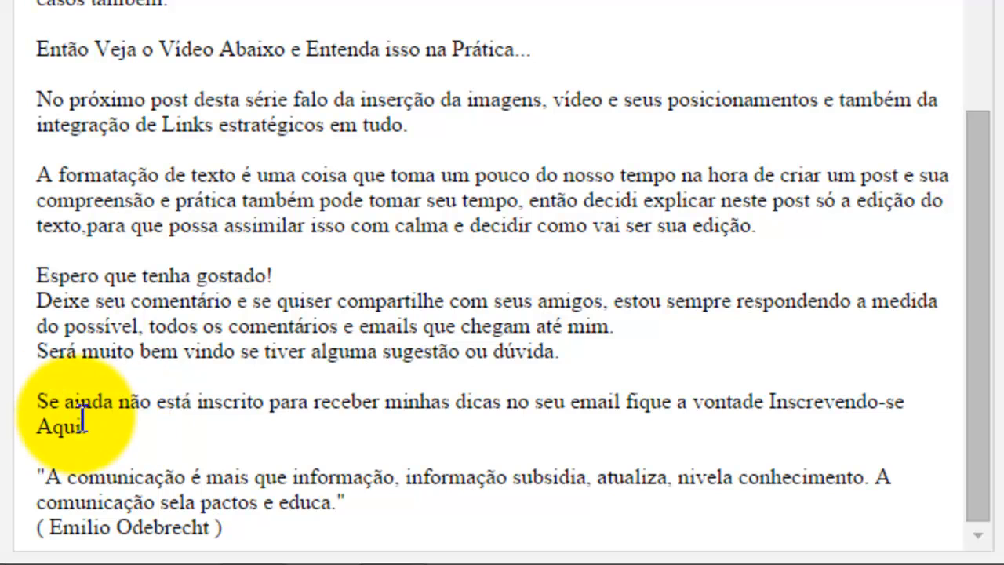
pyautogui.moveTo(766, 408); pyautogui.dragTo(924, 425)
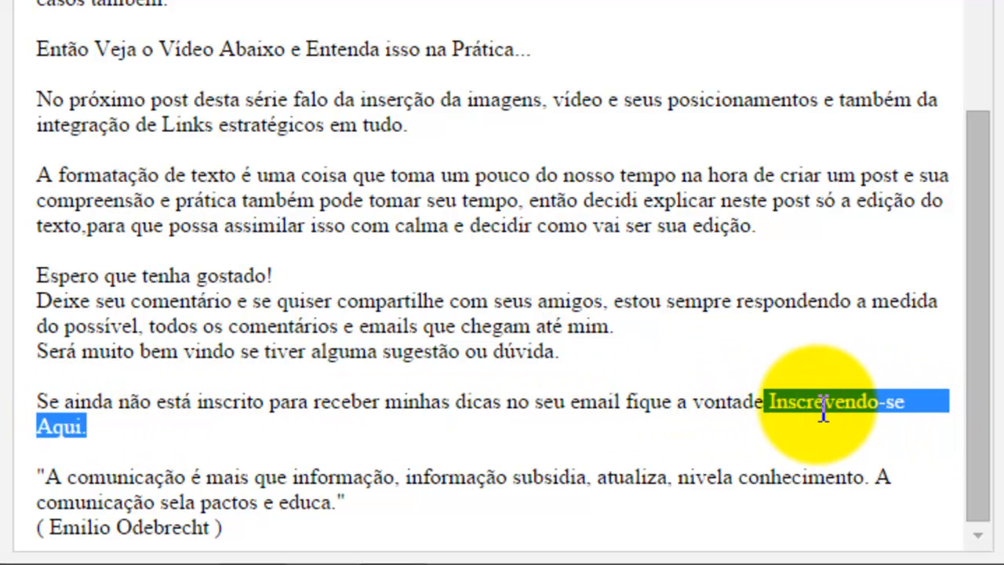
pyautogui.click(471, 300)
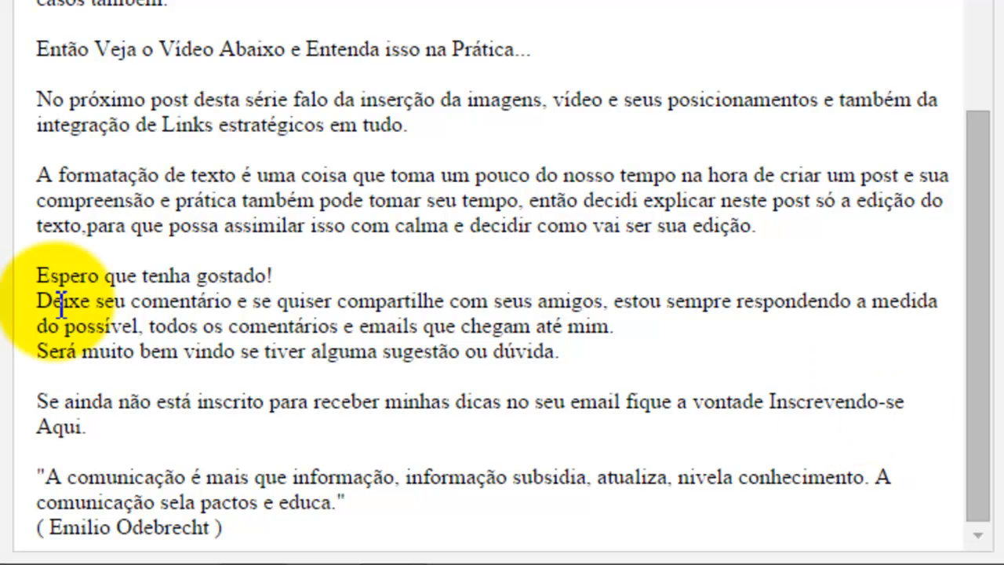
pyautogui.moveTo(39, 275); pyautogui.dragTo(589, 354)
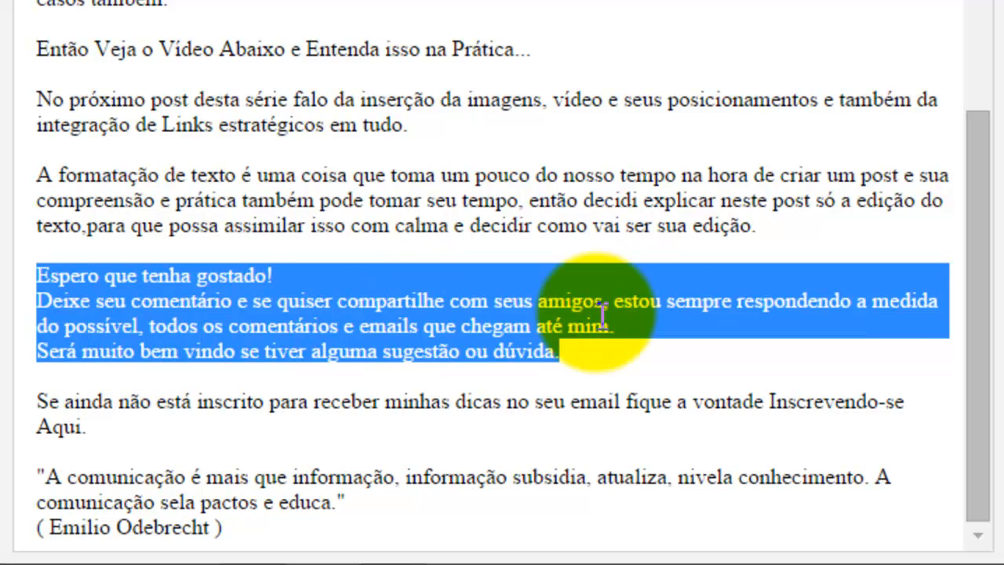
pyautogui.click(396, 201)
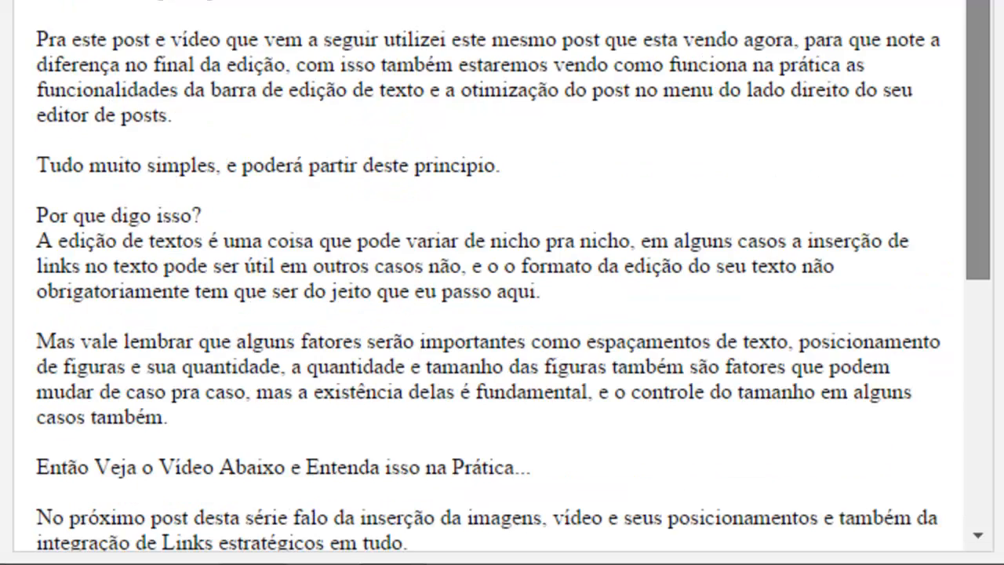
pyautogui.moveTo(981, 0); pyautogui.dragTo(957, 0)
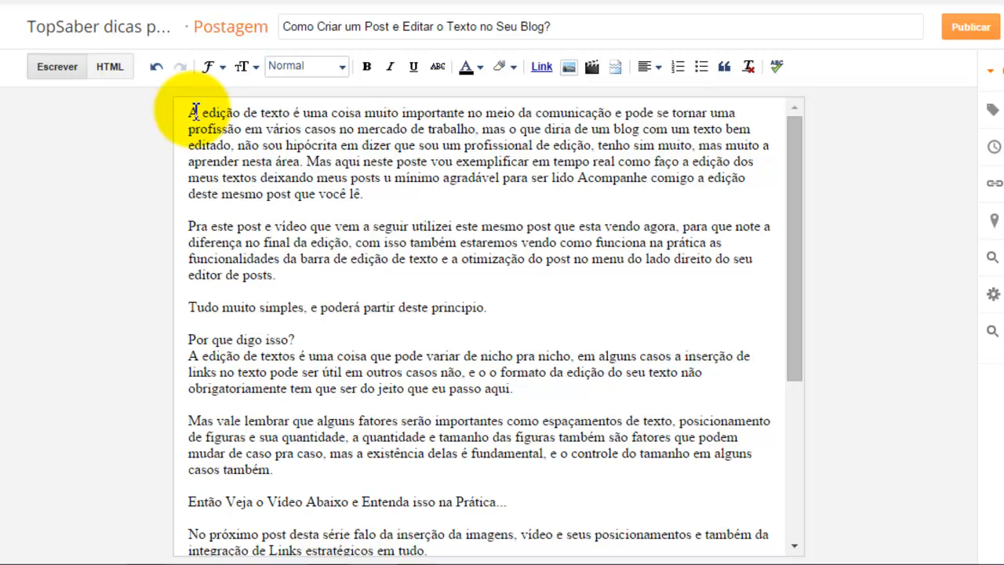
# Step: Format the title line and first paragraph of the post as Subtítulo
pyautogui.moveTo(204, 115); pyautogui.dragTo(372, 194)
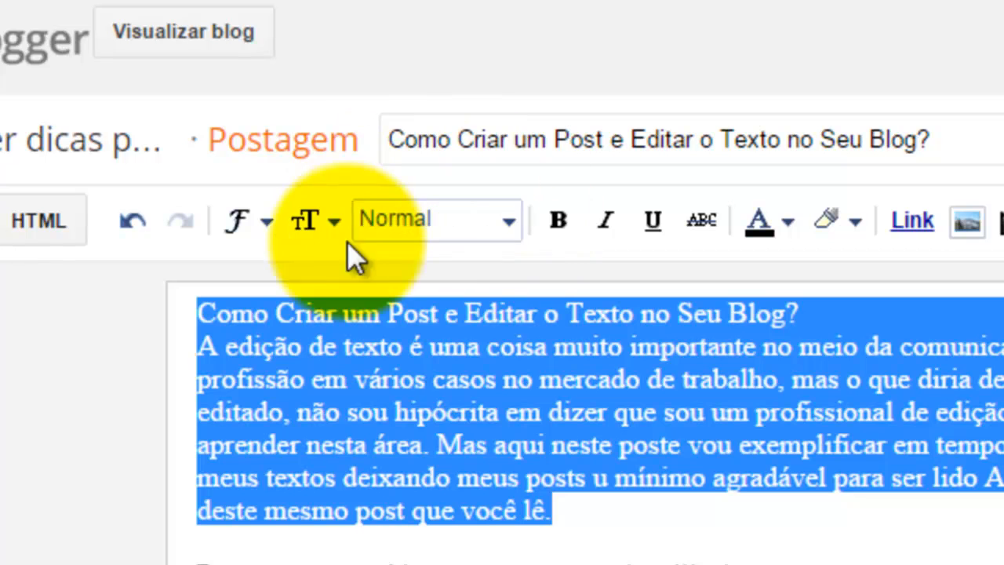
pyautogui.click(462, 229)
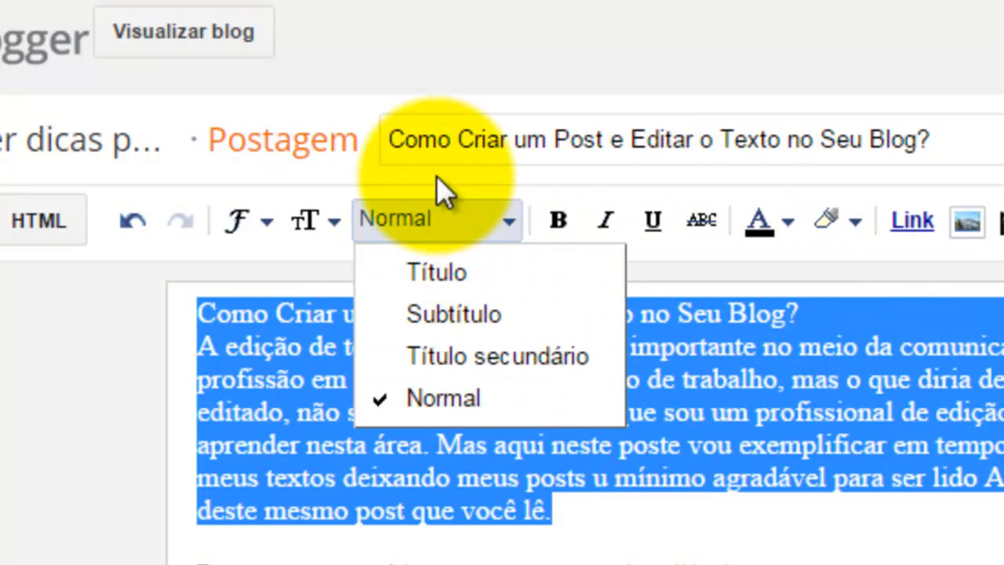
pyautogui.click(513, 222)
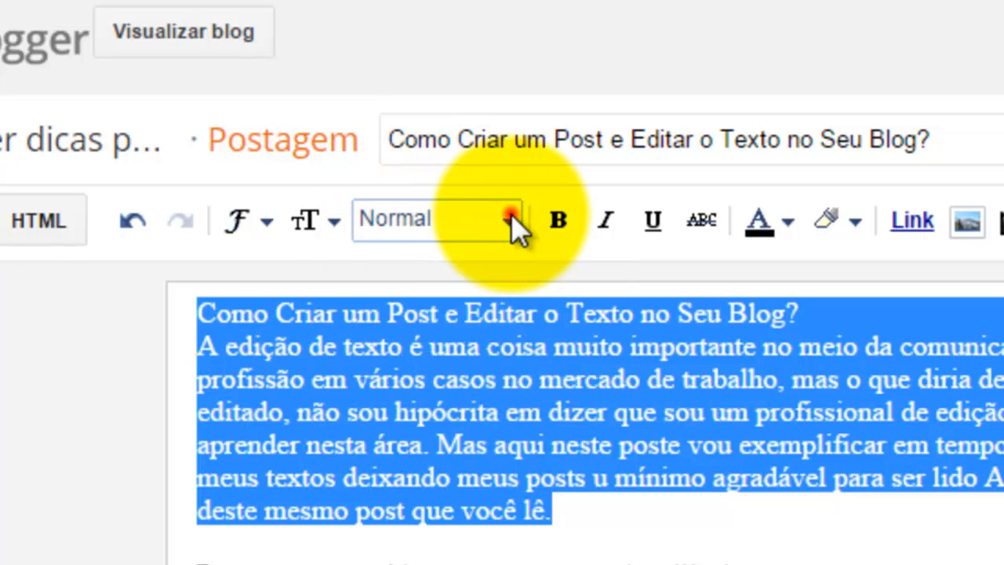
pyautogui.click(511, 216)
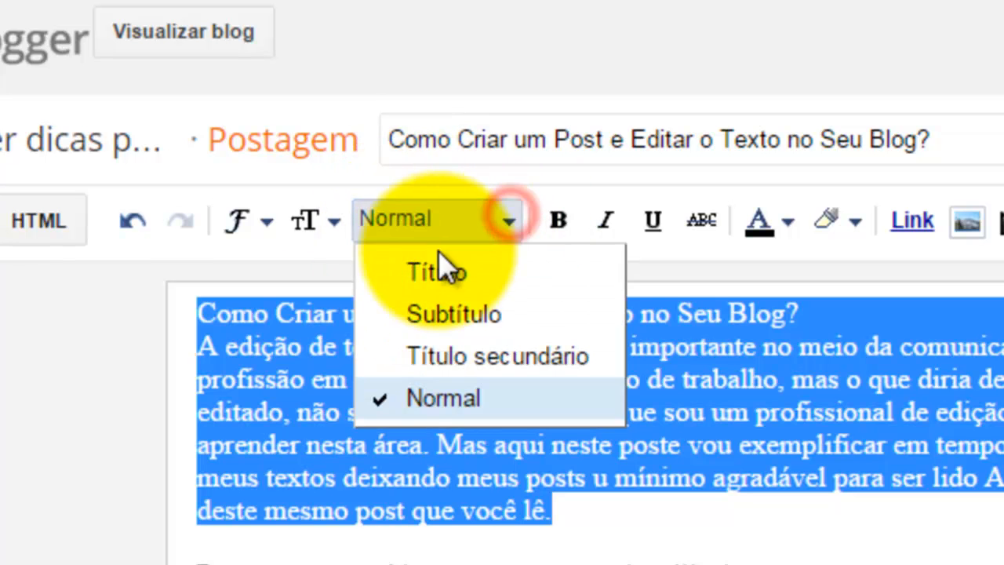
pyautogui.click(439, 322)
pyautogui.click(520, 545)
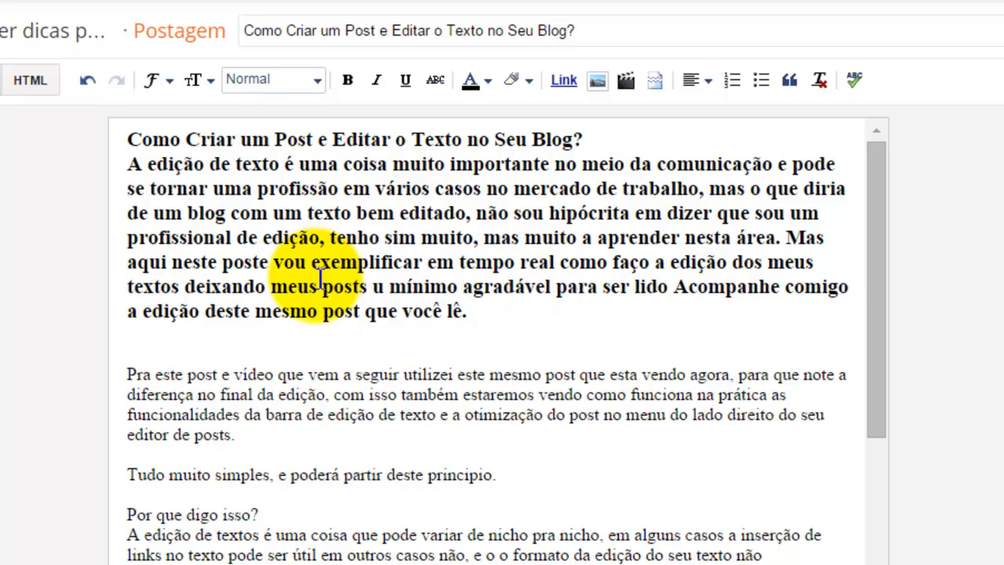
# Step: Make the lines "Tudo muito simples, e poderá partir deste principio." and "Por que digo isso?" bold
pyautogui.scroll(-3, 337, 298)
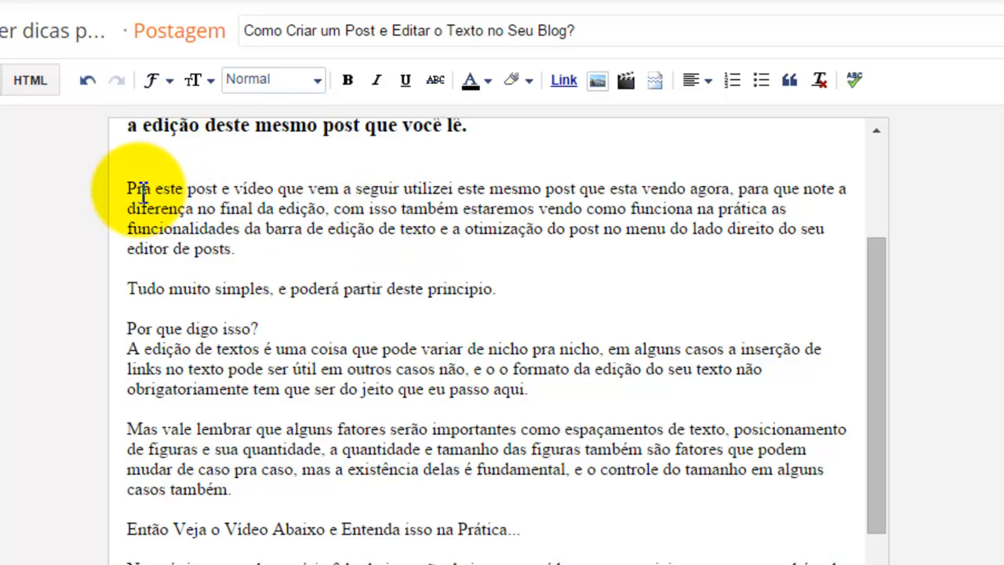
pyautogui.scroll(-3, 179, 215)
pyautogui.moveTo(127, 177); pyautogui.dragTo(496, 181)
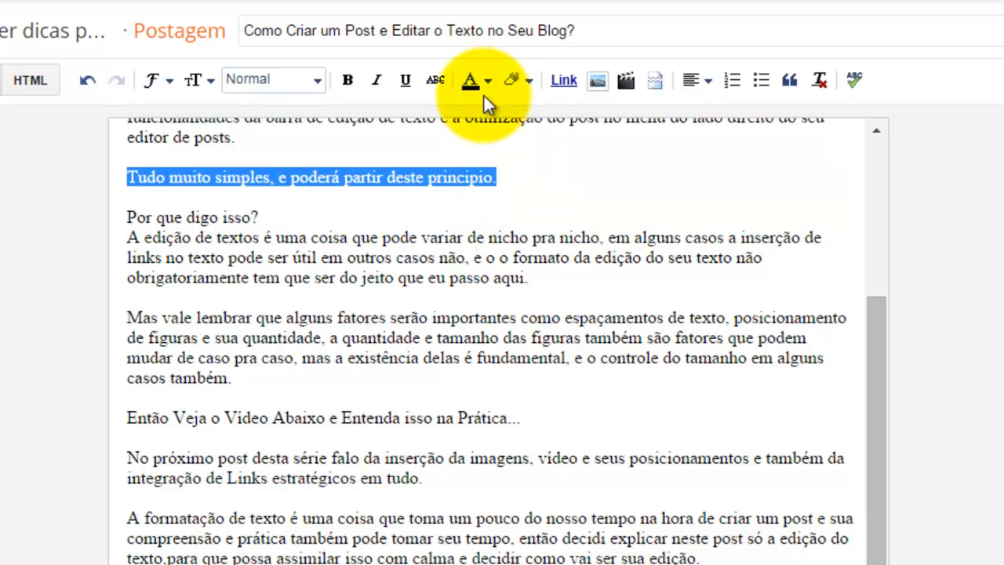
pyautogui.click(348, 78)
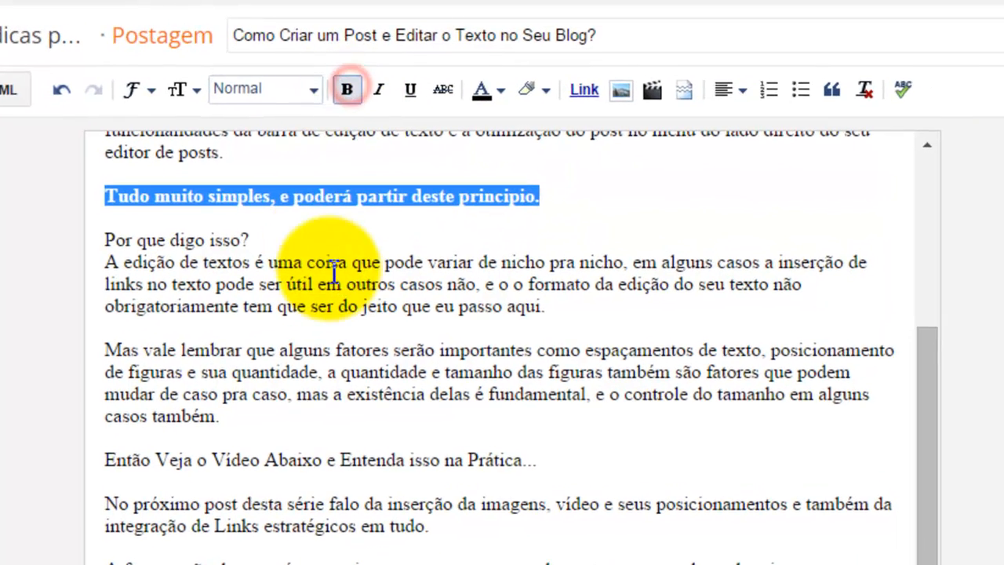
pyautogui.tripleClick(229, 220)
pyautogui.click(347, 94)
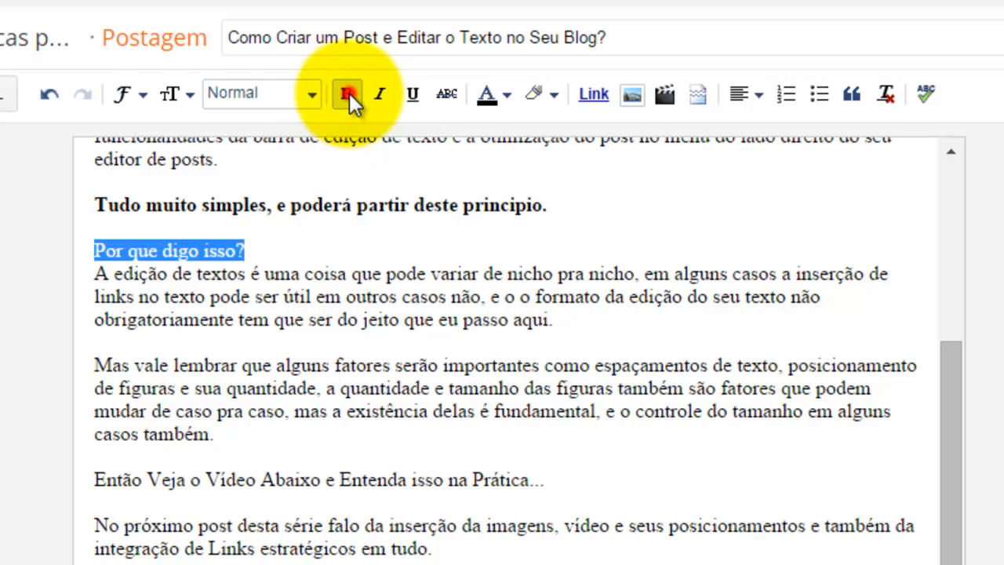
# Step: Change the text colour of the "Tudo muito simples, e poderá partir deste principio." line
pyautogui.click(555, 206)
pyautogui.moveTo(557, 206); pyautogui.dragTo(95, 206)
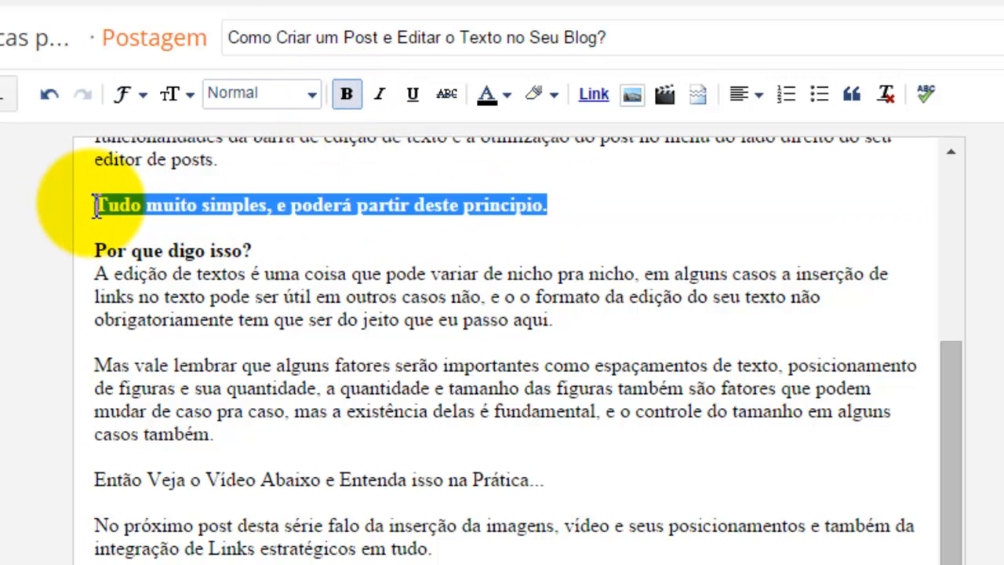
pyautogui.click(506, 95)
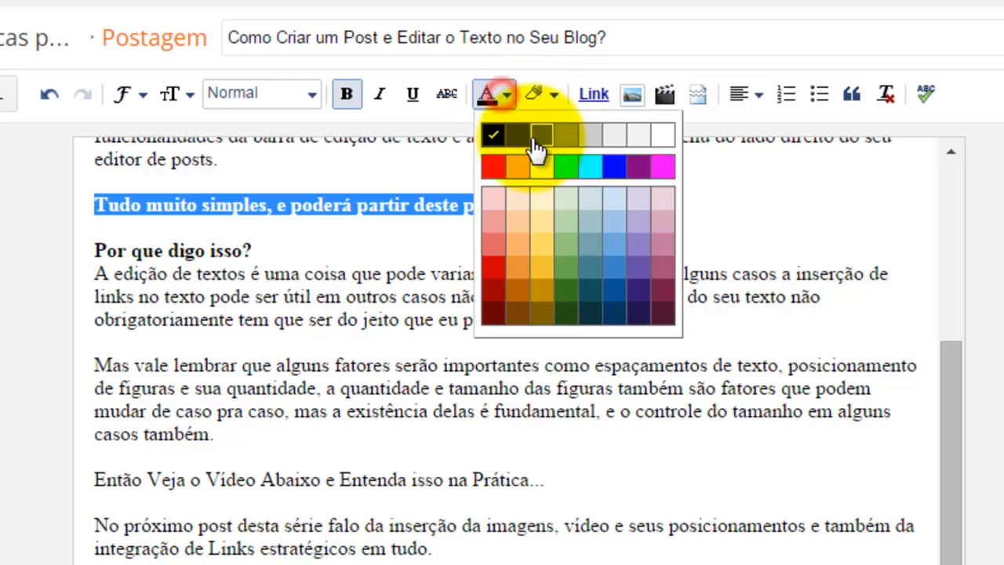
pyautogui.click(615, 167)
# Step: Colour the "Então Veja o Vídeo Abaixo e Entenda isso na Prática..." line red with a yellow highlight
pyautogui.scroll(-3, 566, 353)
pyautogui.moveTo(557, 355); pyautogui.dragTo(94, 355)
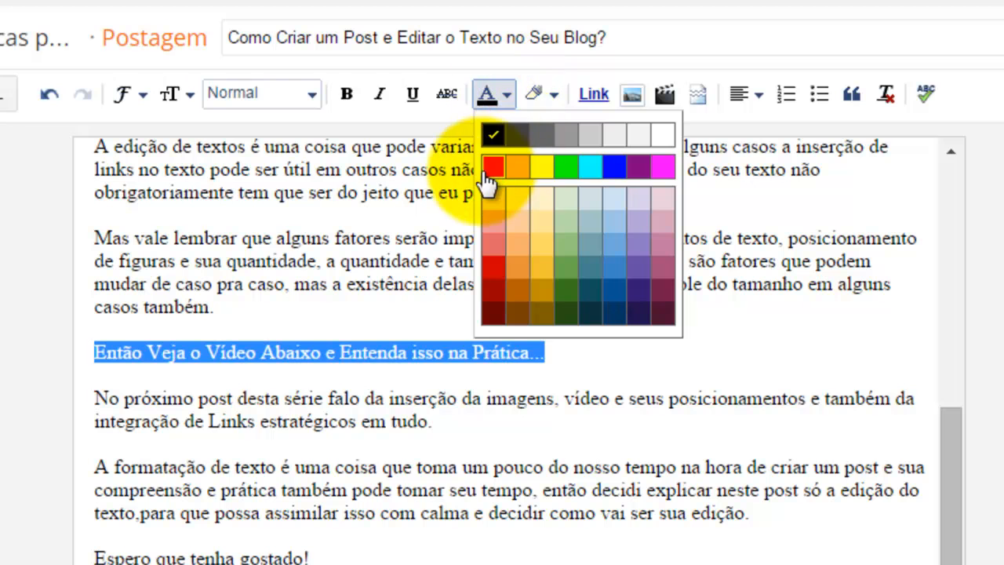
pyautogui.click(494, 168)
pyautogui.click(547, 92)
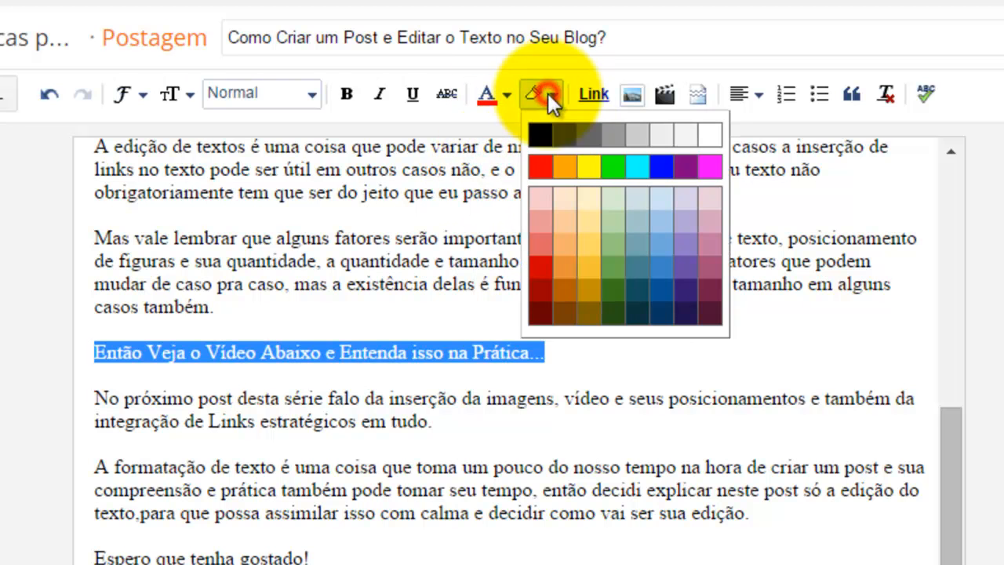
pyautogui.click(589, 168)
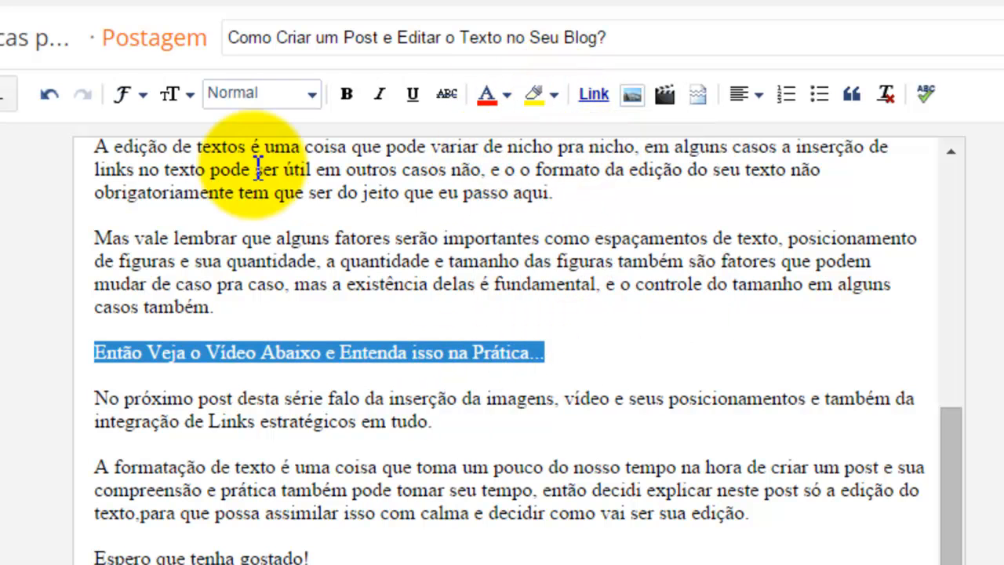
# Step: Make the "Então Veja o Vídeo Abaixo..." line bold and set its font size to Grande
pyautogui.click(348, 93)
pyautogui.click(188, 94)
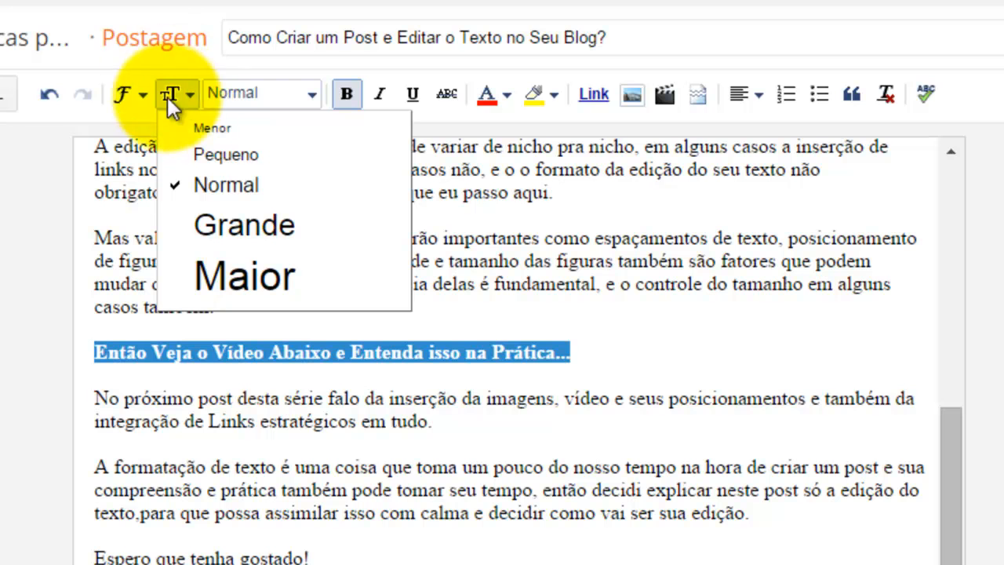
pyautogui.click(246, 224)
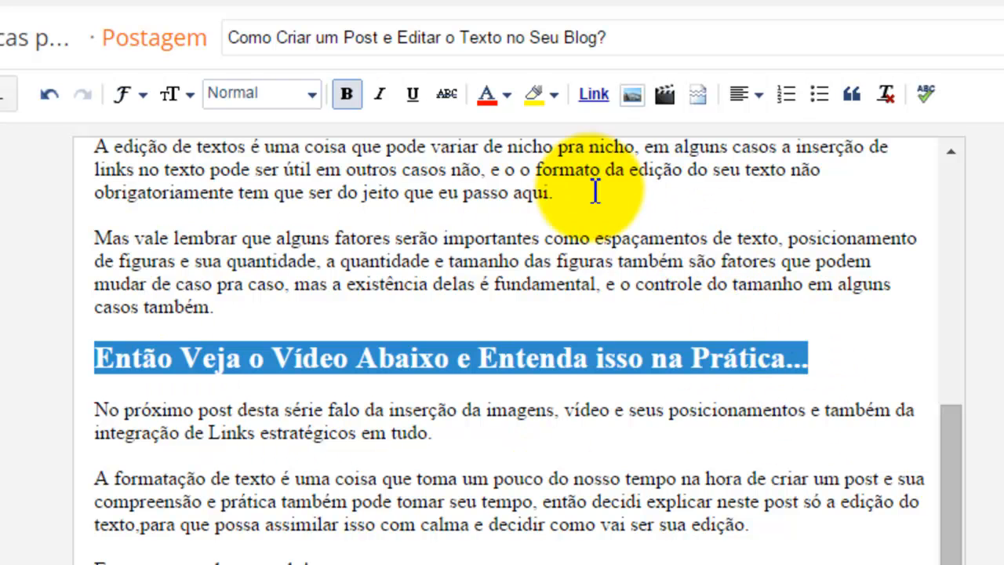
# Step: Center the "Então Veja o Vídeo Abaixo..." heading, then align it back to the left
pyautogui.click(758, 95)
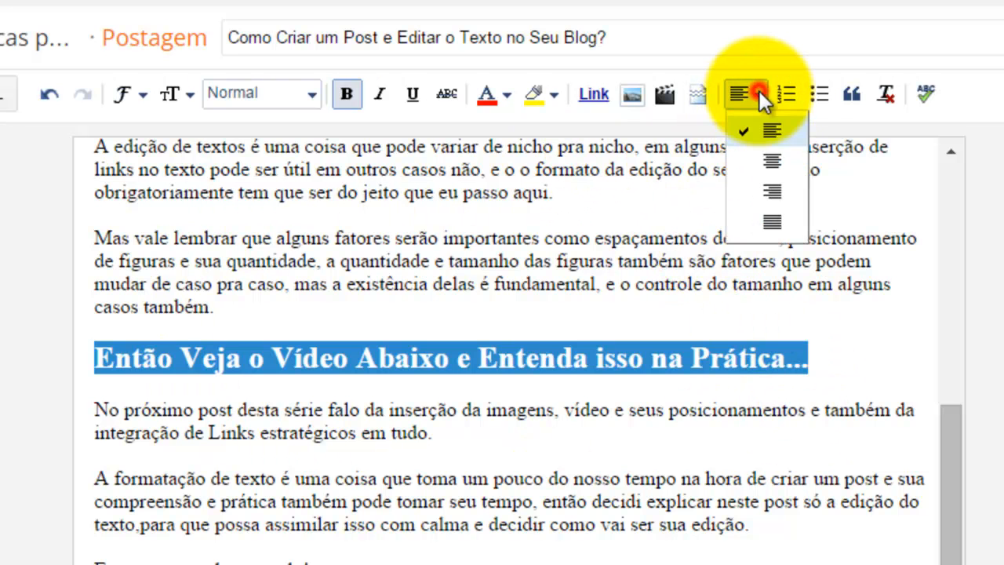
pyautogui.click(772, 161)
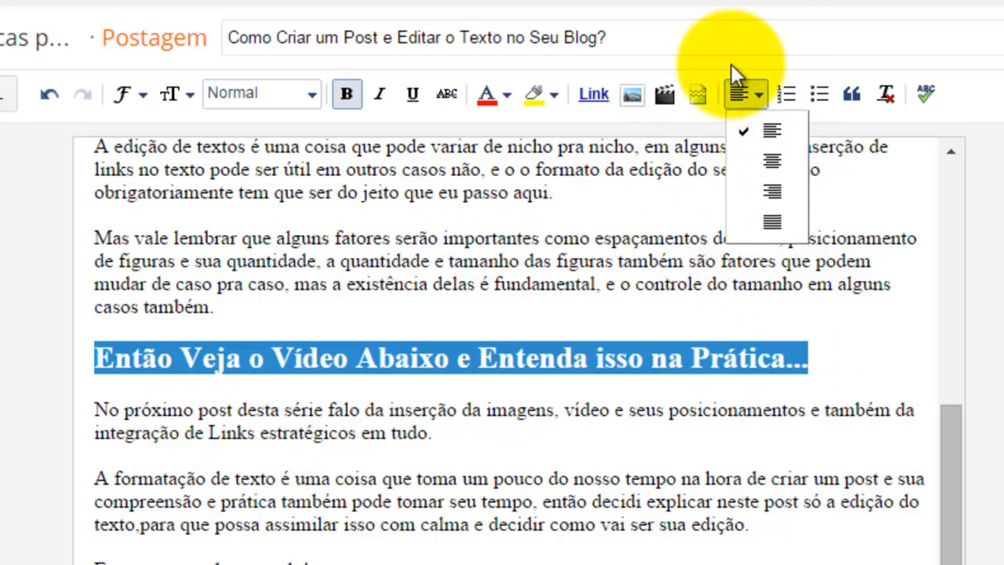
pyautogui.click(161, 354)
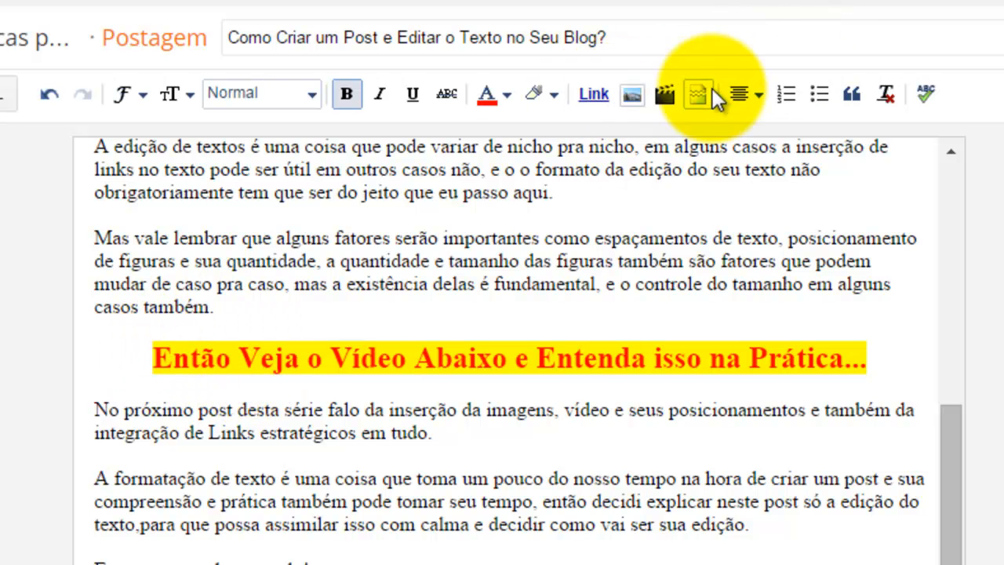
pyautogui.click(756, 94)
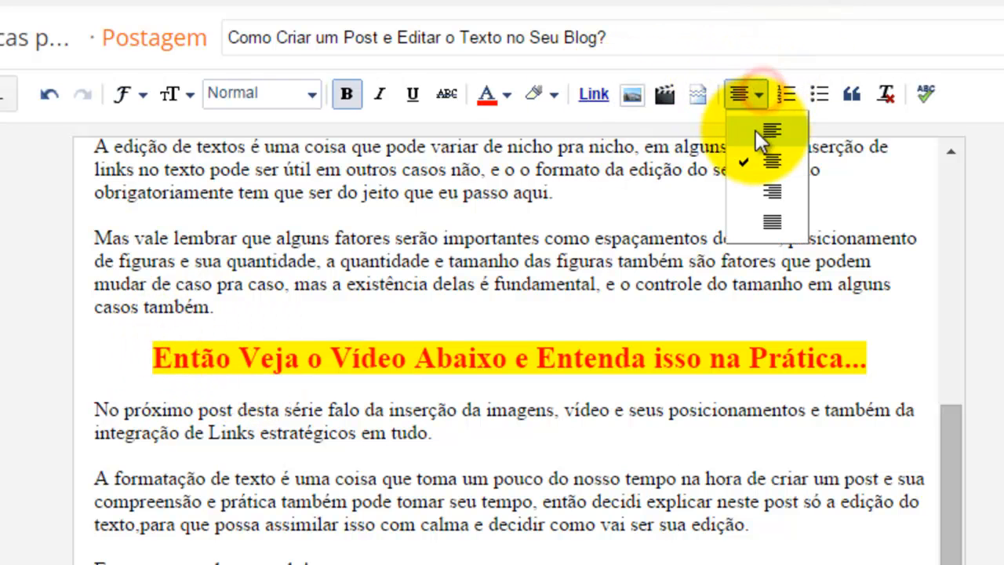
pyautogui.click(758, 130)
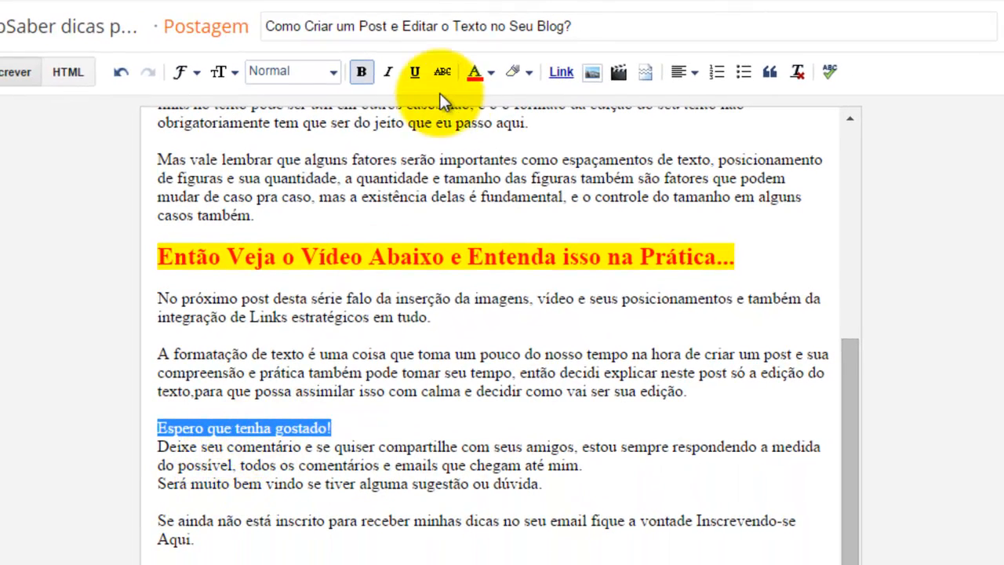
# Step: Bold the lines "Espero que tenha gostado!" and "Será muito bem vindo se tiver alguma sugestão ou dúvida."
pyautogui.click(362, 72)
pyautogui.click(157, 441)
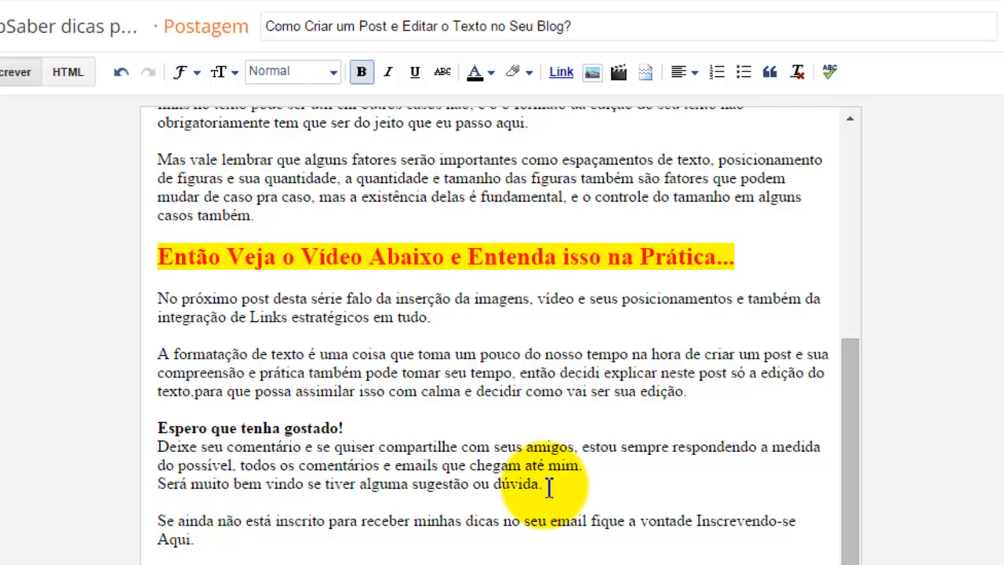
pyautogui.moveTo(549, 485); pyautogui.dragTo(198, 488)
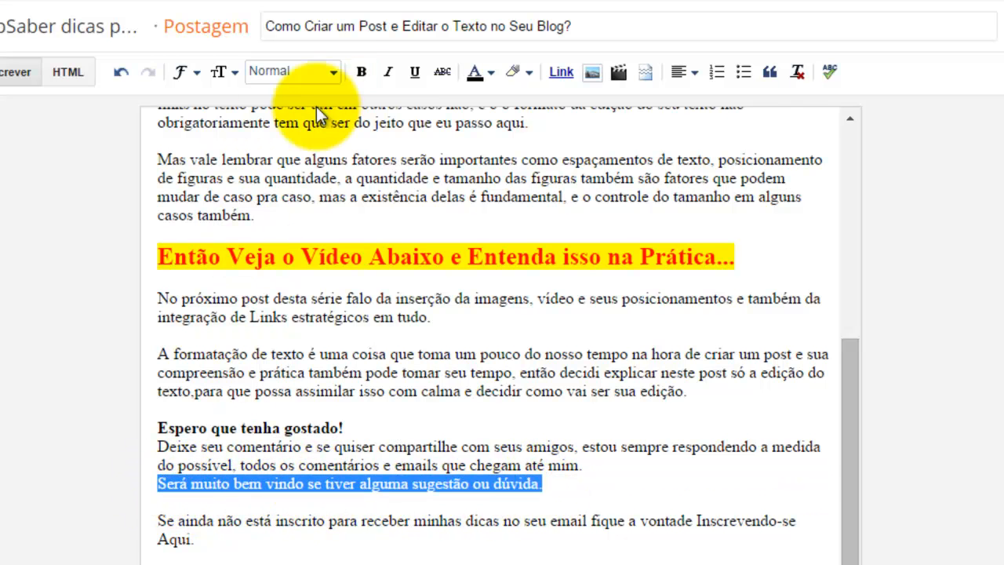
pyautogui.click(361, 72)
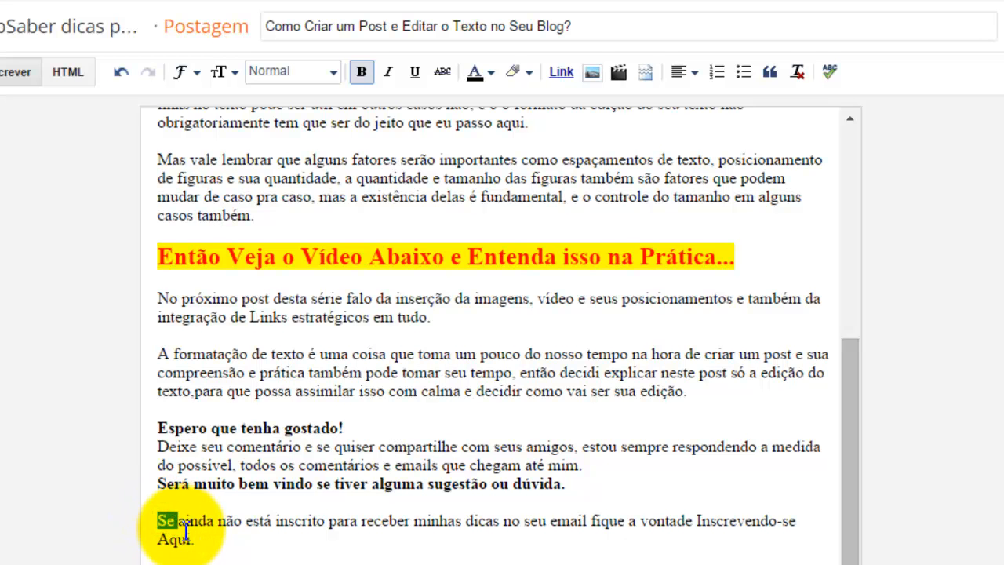
# Step: Bold the subscription paragraph "Se ainda não está inscrito... Inscrevendo-se Aqui."
pyautogui.moveTo(186, 532); pyautogui.dragTo(197, 538)
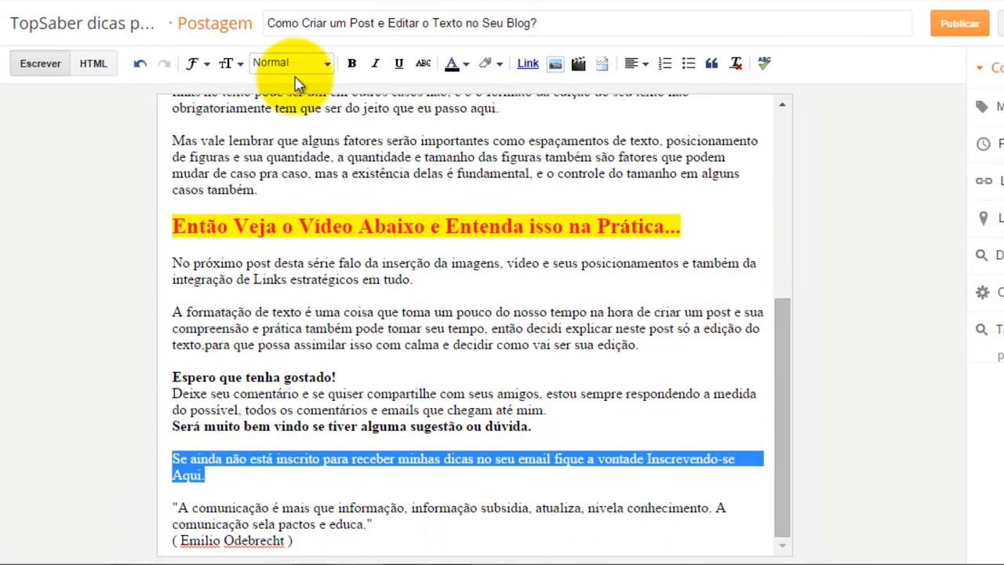
pyautogui.click(352, 63)
pyautogui.click(192, 467)
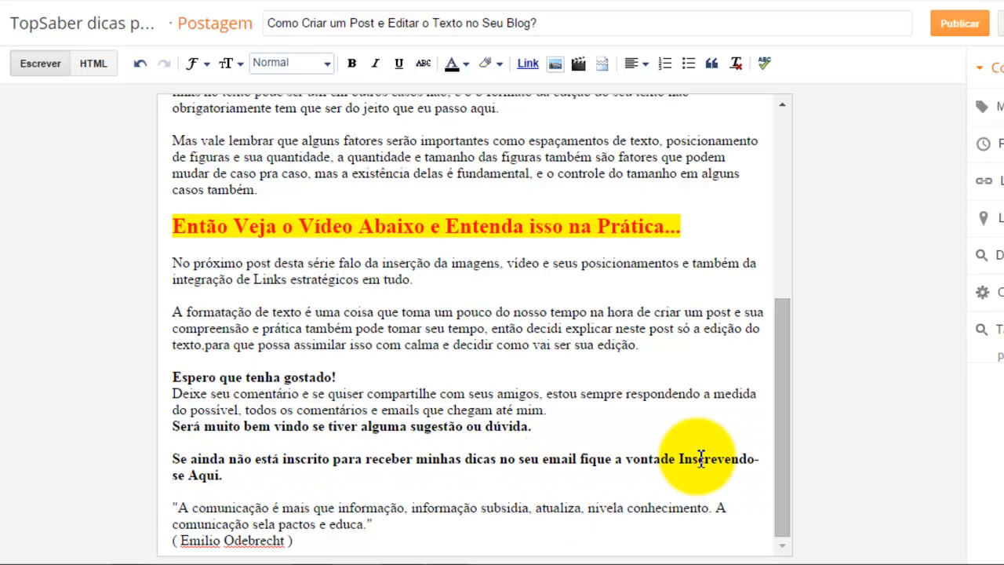
# Step: Open the blog in view mode and scroll to the TopSaber subscription banner
pyautogui.moveTo(680, 459); pyautogui.dragTo(765, 469)
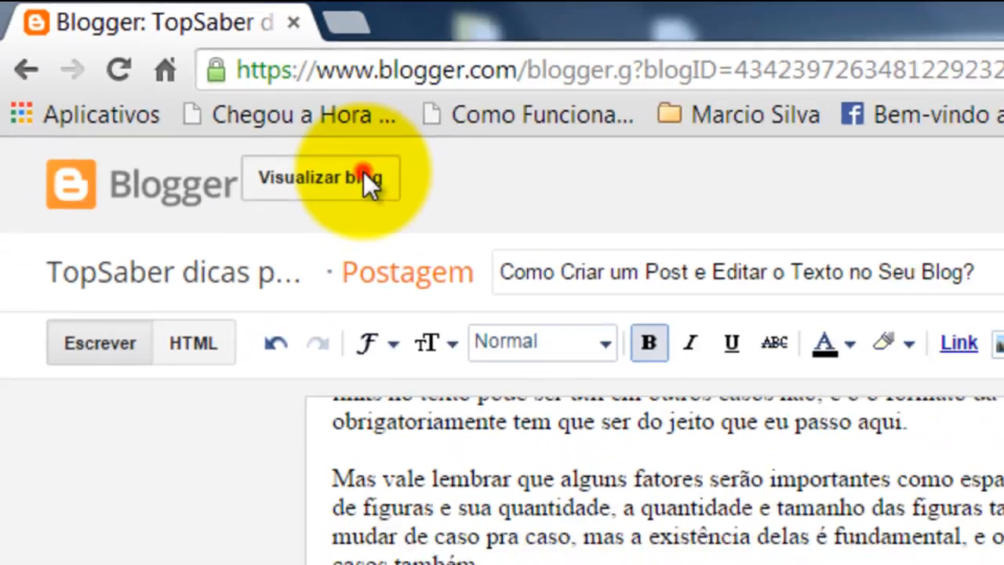
pyautogui.click(428, 210)
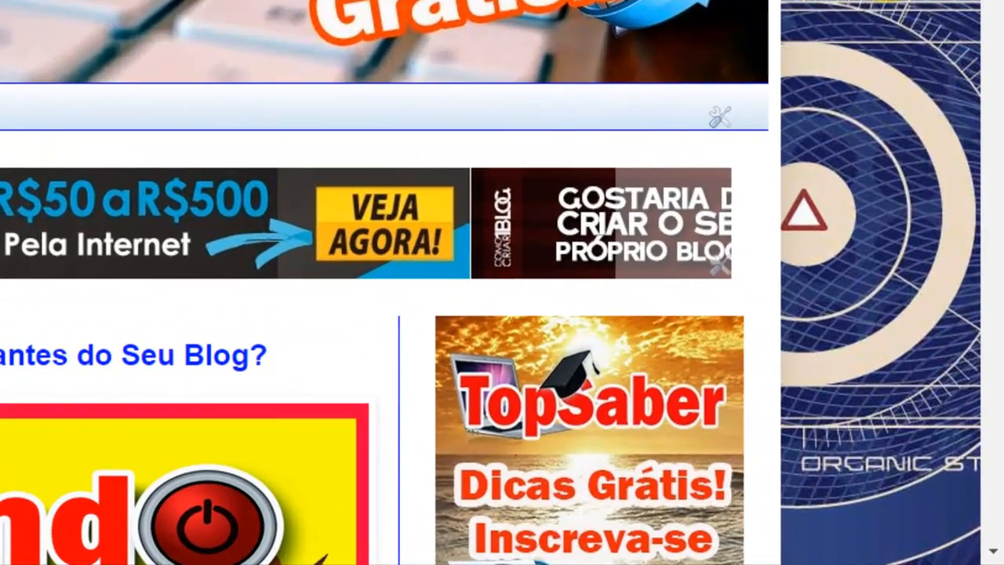
pyautogui.scroll(-4, 502, 282)
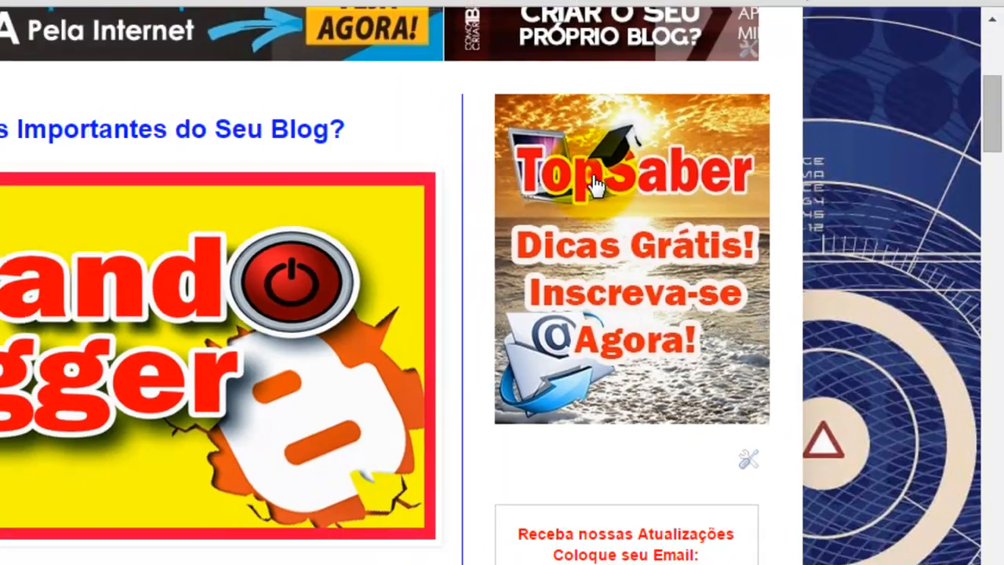
pyautogui.click(545, 184)
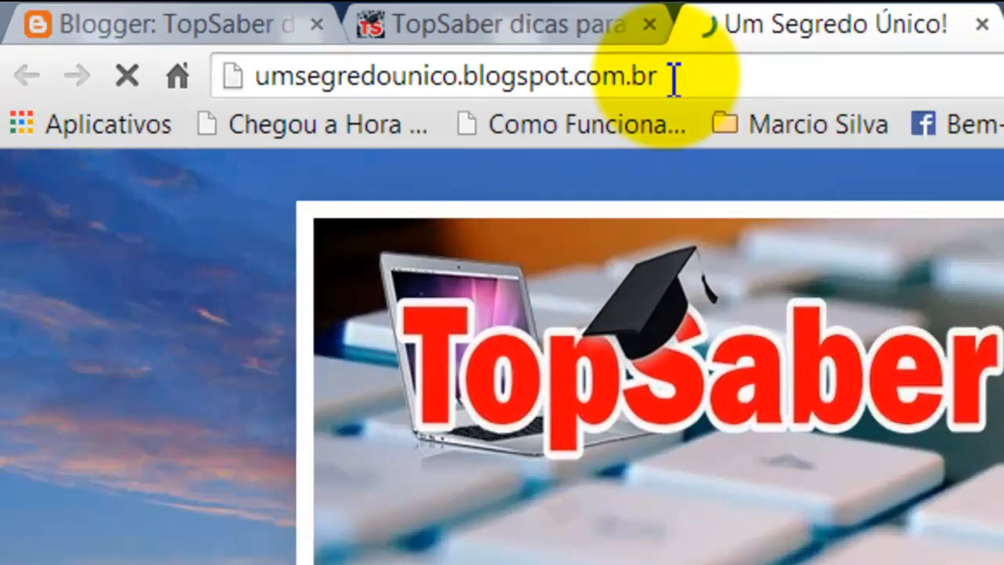
pyautogui.click(673, 79)
pyautogui.hotkey('ctrl', 'c')
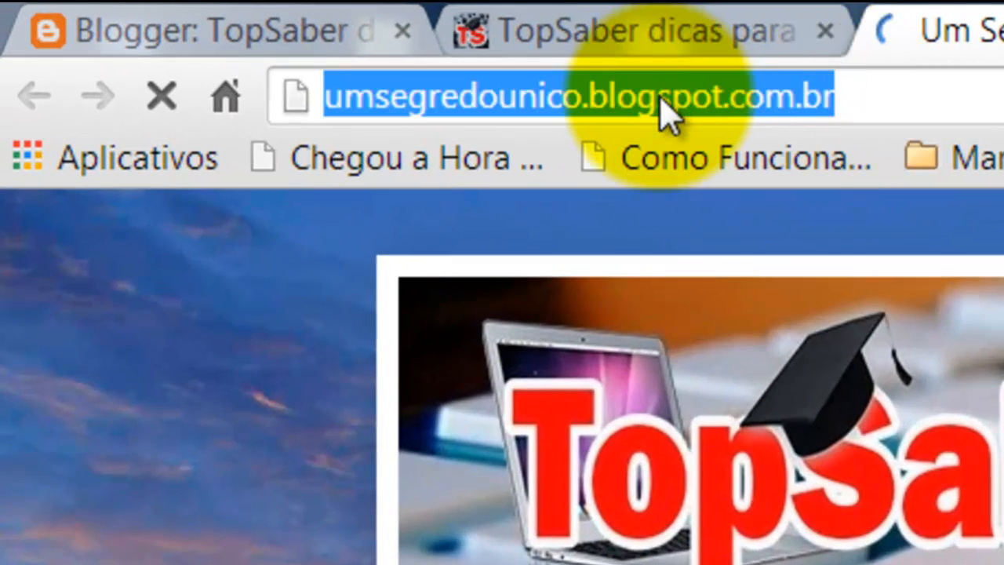
pyautogui.click(235, 29)
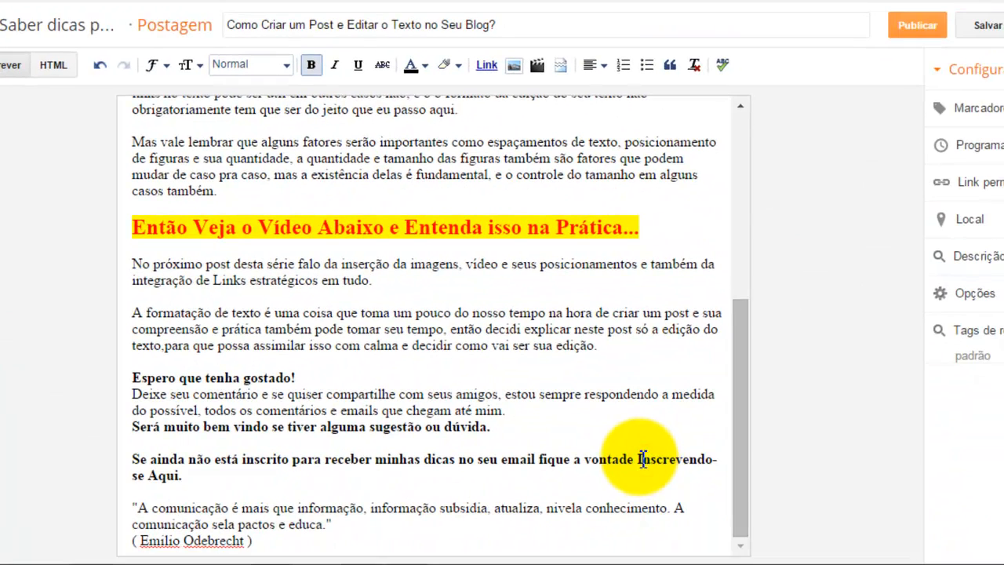
pyautogui.moveTo(640, 459); pyautogui.dragTo(733, 460)
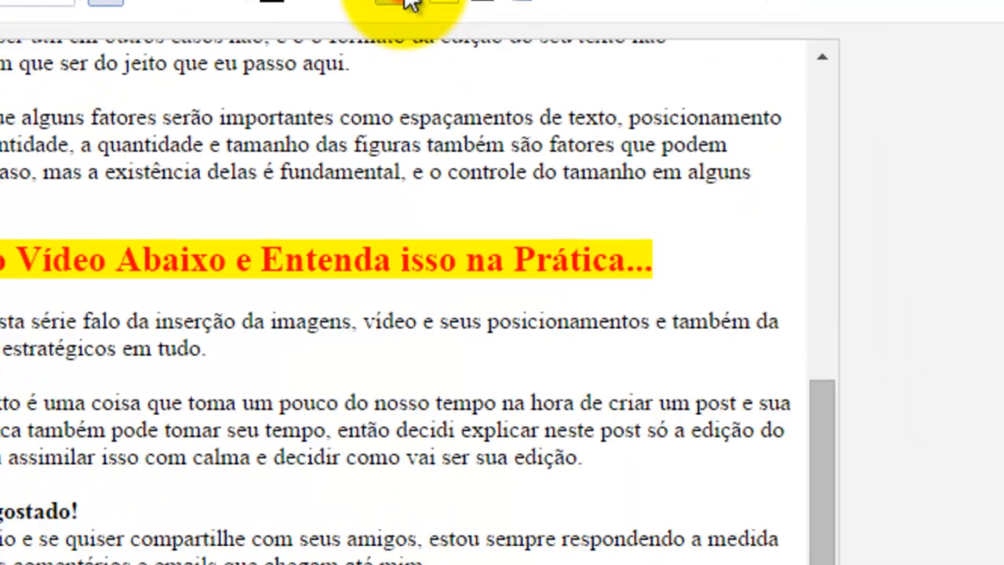
pyautogui.click(407, 3)
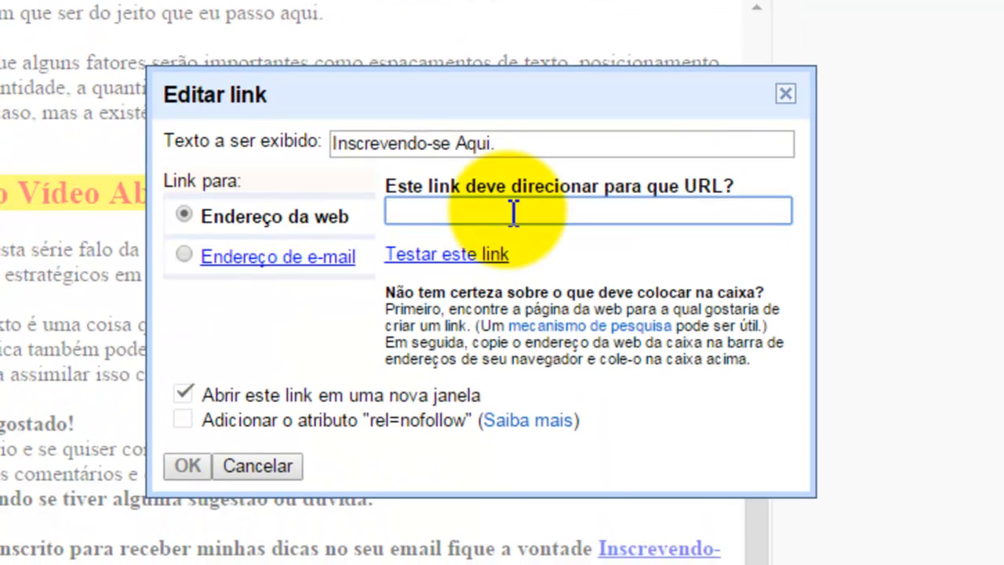
pyautogui.rightClick(512, 210)
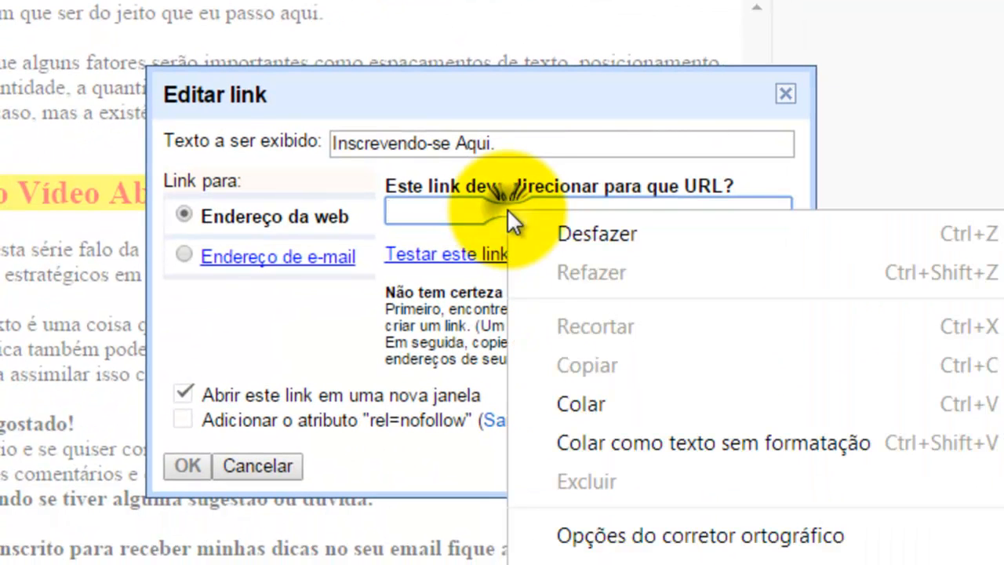
pyautogui.click(608, 403)
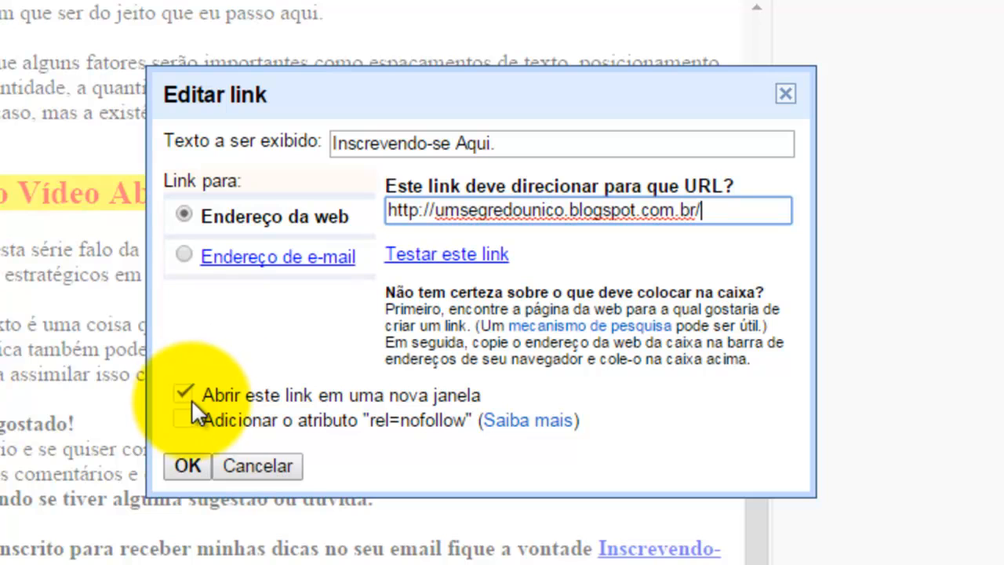
pyautogui.click(188, 466)
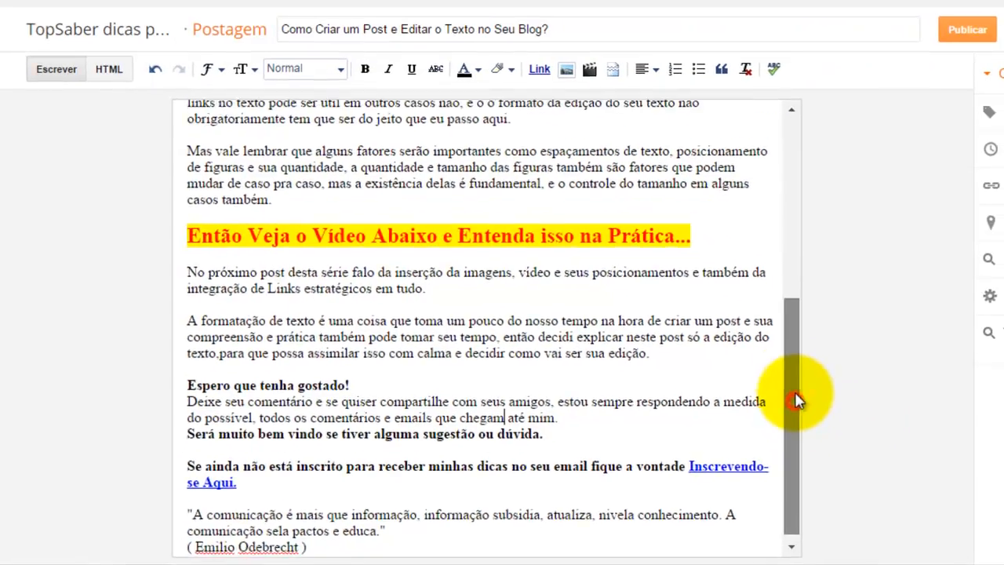
# Step: Make the Emilio Odebrecht quote at the end of the post bold and italic
pyautogui.scroll(5, 981, 176)
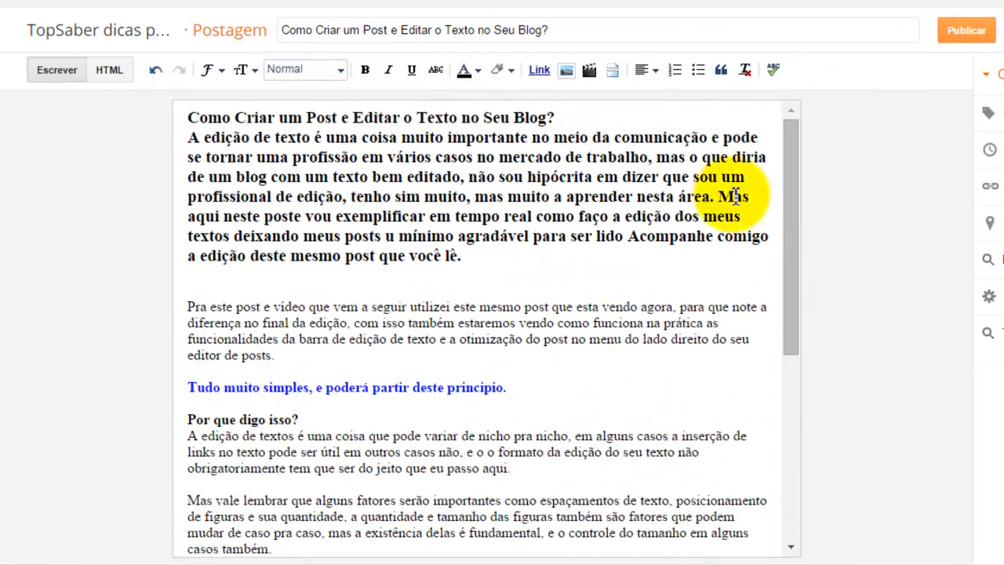
pyautogui.scroll(-4, 809, 310)
pyautogui.scroll(-1, 809, 318)
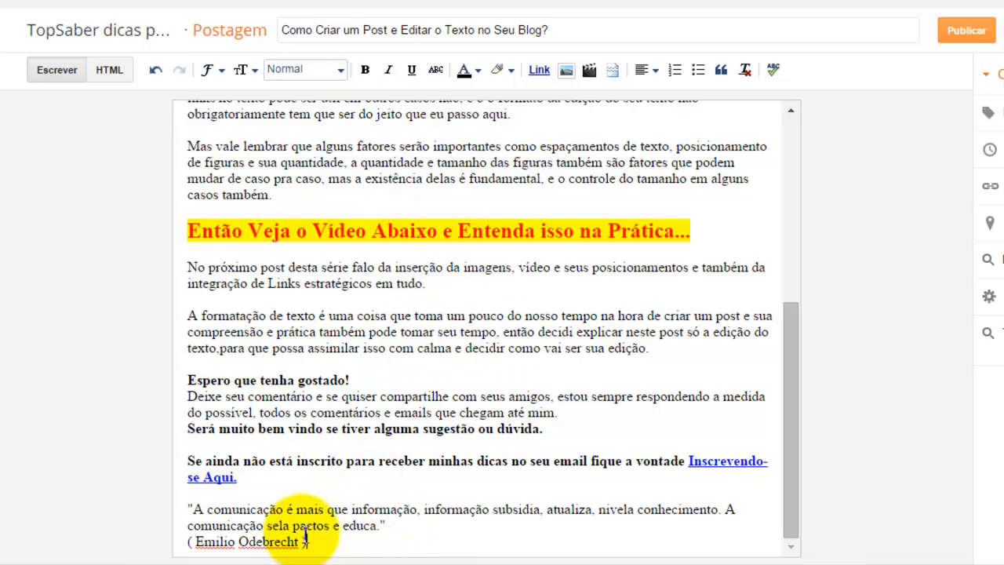
pyautogui.moveTo(303, 543); pyautogui.dragTo(187, 510)
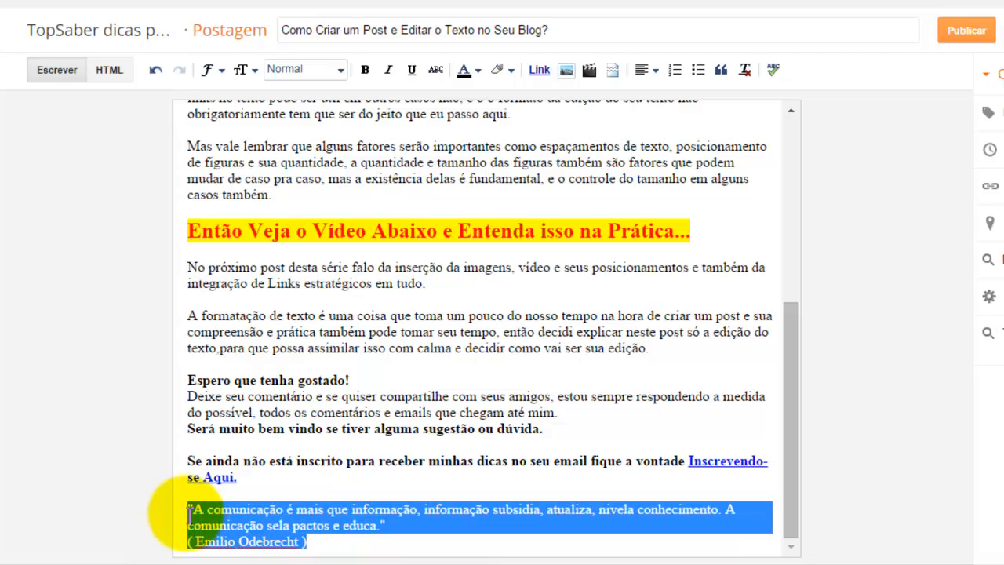
pyautogui.click(365, 70)
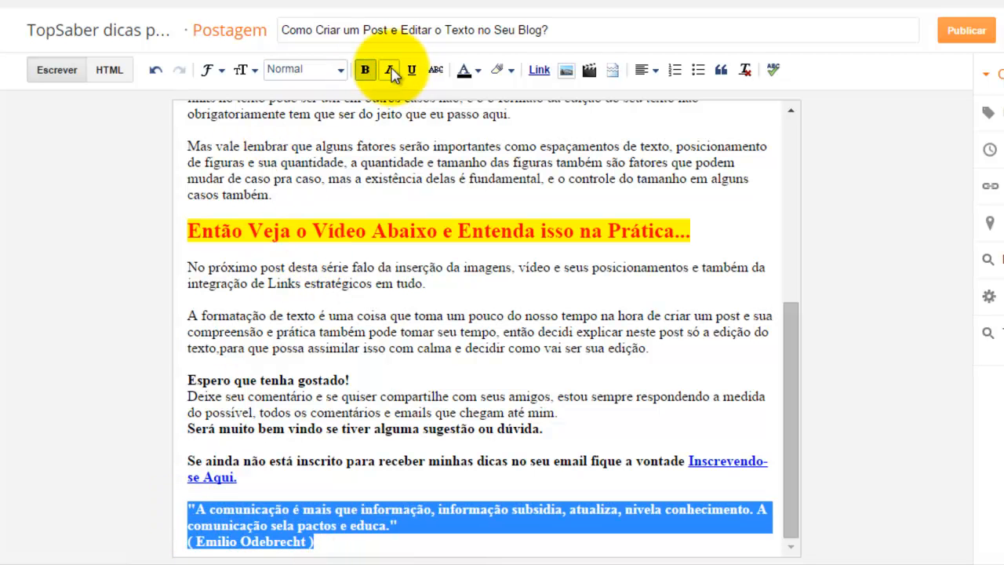
pyautogui.click(389, 70)
# Step: Below the quote, paste the closing sign-off block starting "Te espero no Próximo post..." and make it bold
pyautogui.press('Down')
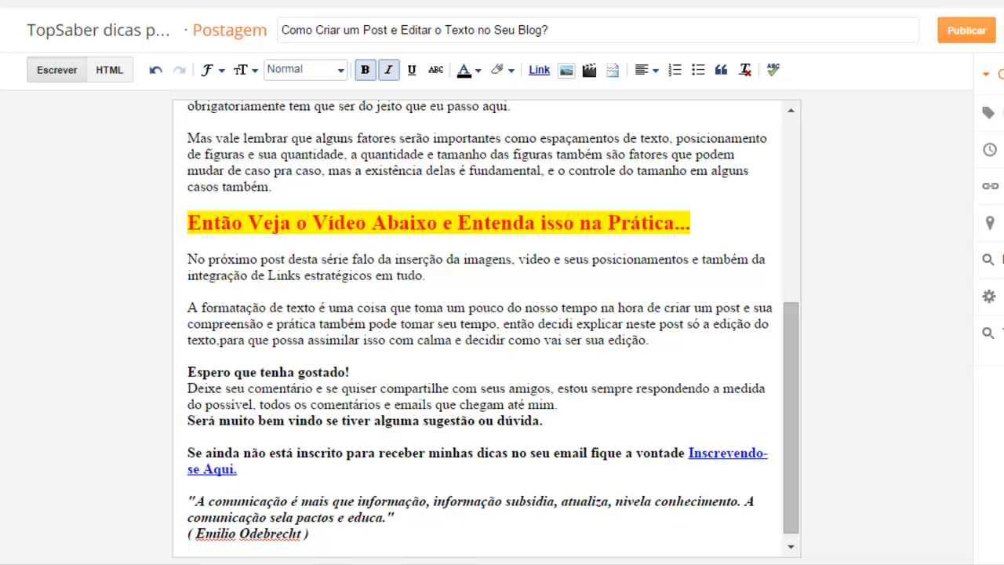
pyautogui.press('Return')
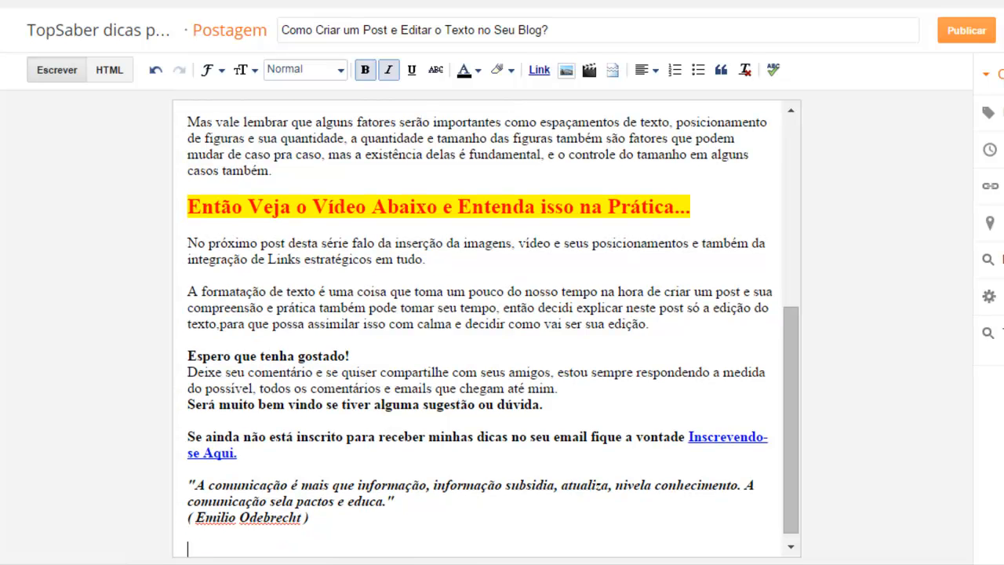
pyautogui.scroll(-1, 868, 377)
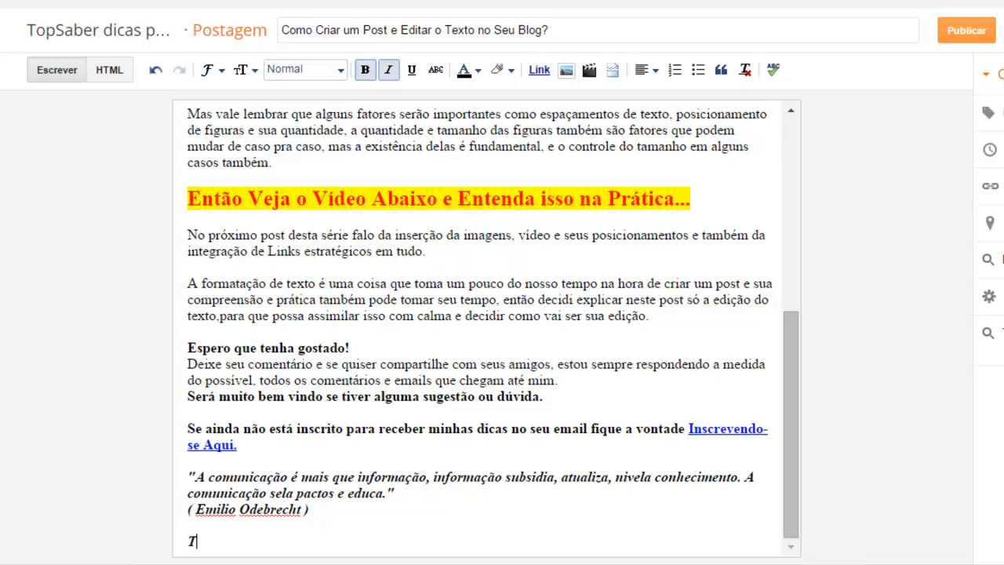
pyautogui.press('BackSpace')
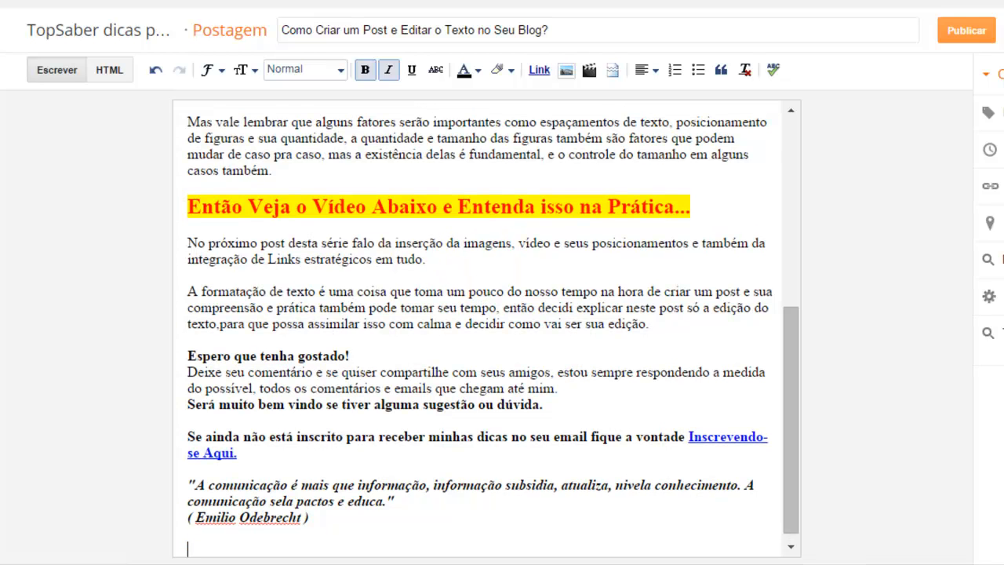
pyautogui.click(365, 70)
pyautogui.scroll(-1, 346, 329)
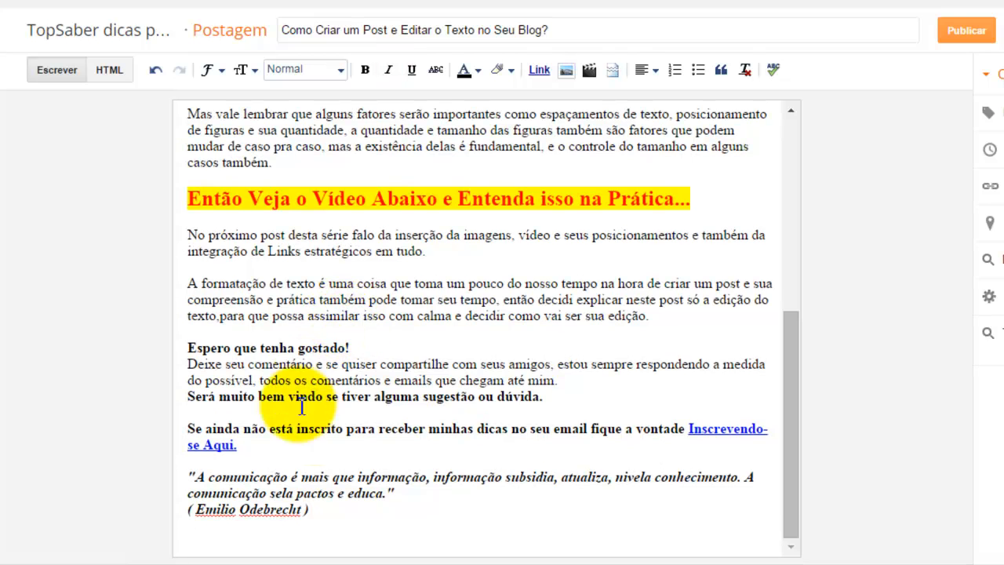
pyautogui.write('Te espero no Próximo post... Sucesso e um Ótimo Aprendizado! Marcio Silva Blog TopSaber')
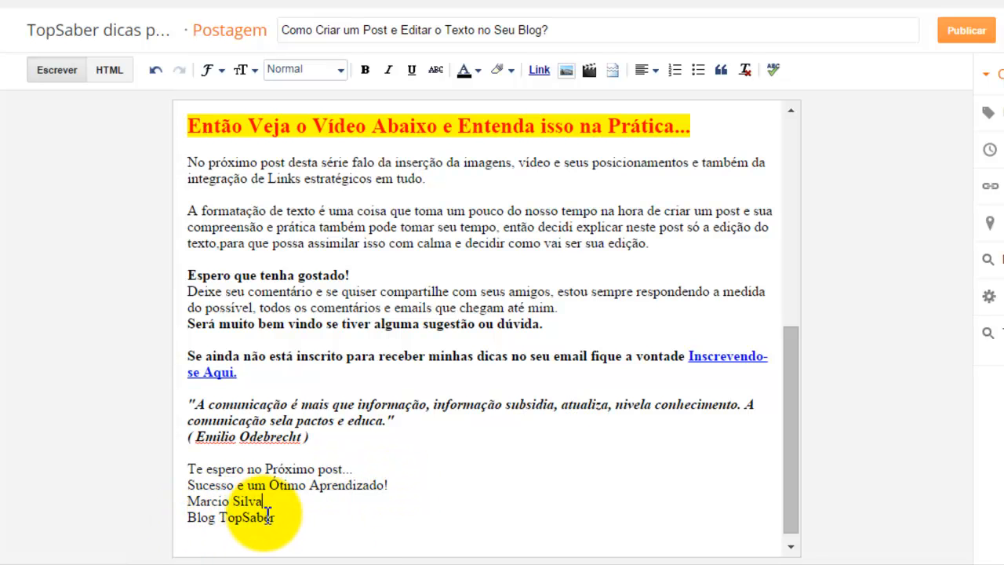
pyautogui.moveTo(271, 518); pyautogui.dragTo(180, 460)
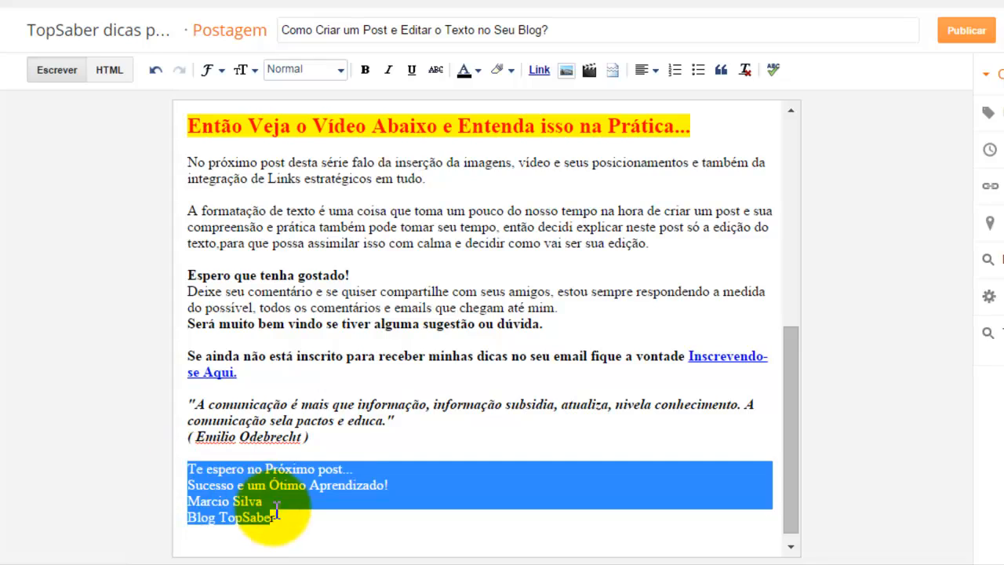
pyautogui.hotkey('ctrl', 'b')
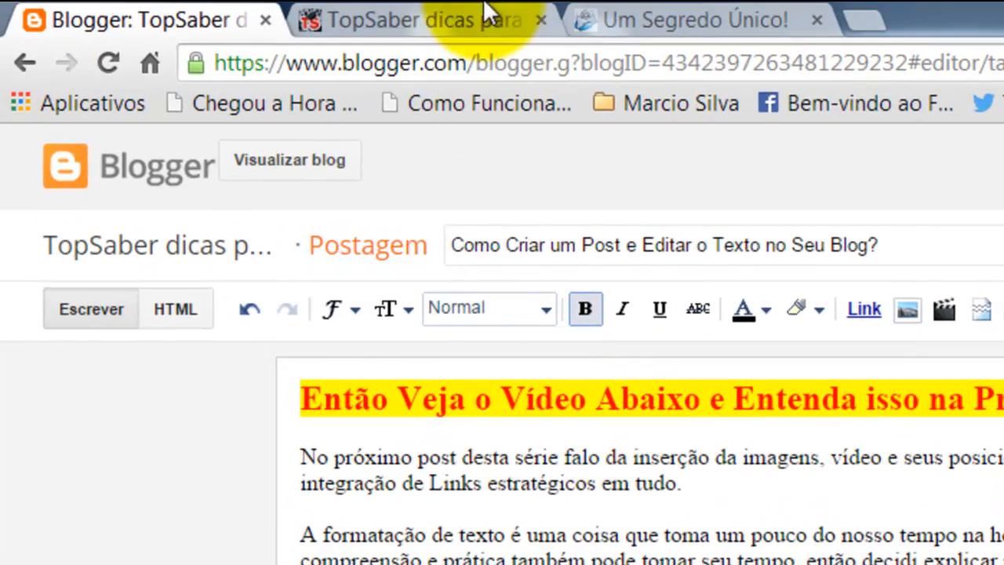
# Step: Open the blog's "Sobre o TopSaber?" page and copy its address
pyautogui.click(485, 5)
pyautogui.scroll(10, 549, 269)
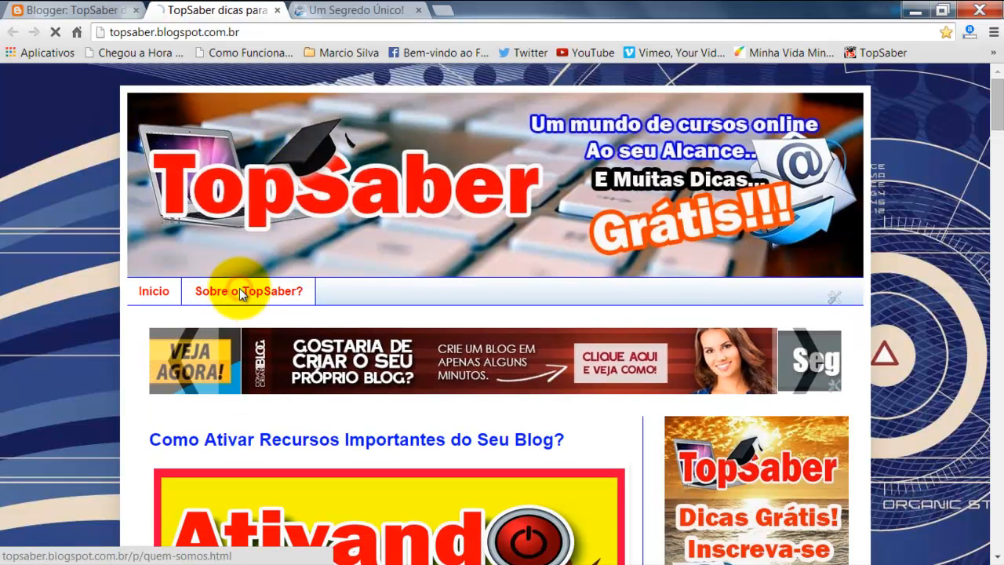
pyautogui.click(243, 290)
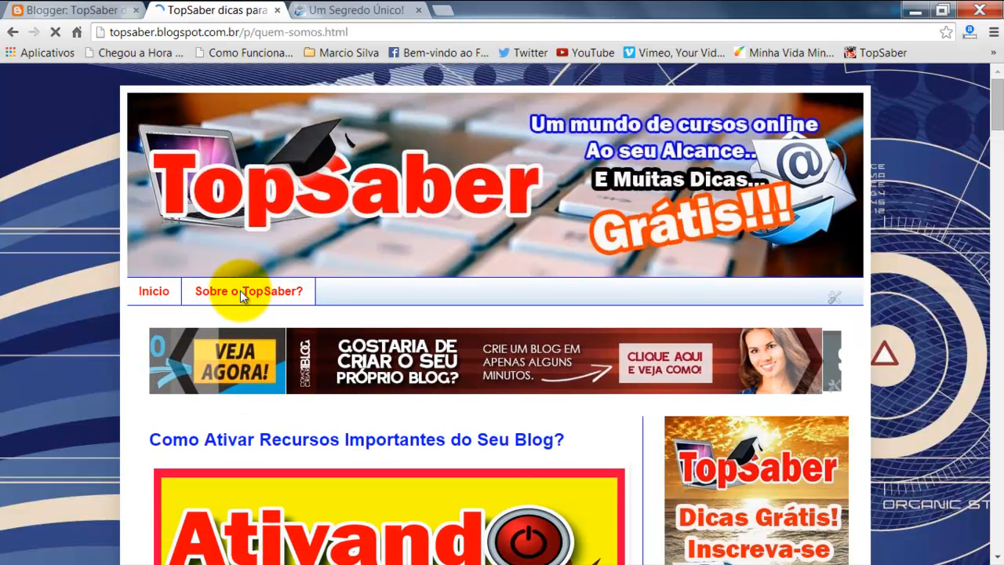
pyautogui.scroll(-1, 579, 312)
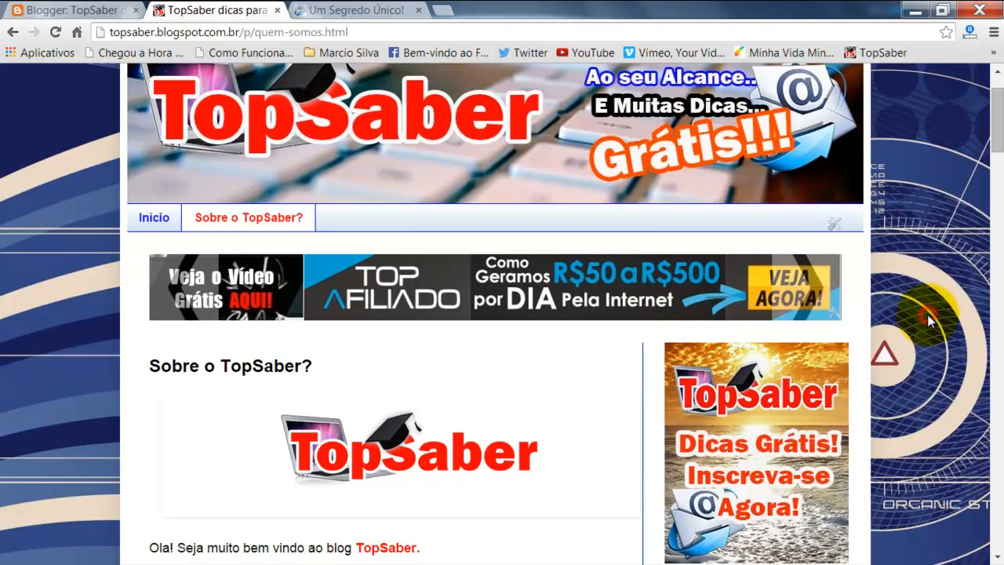
pyautogui.scroll(-8, 928, 314)
pyautogui.scroll(2, 927, 313)
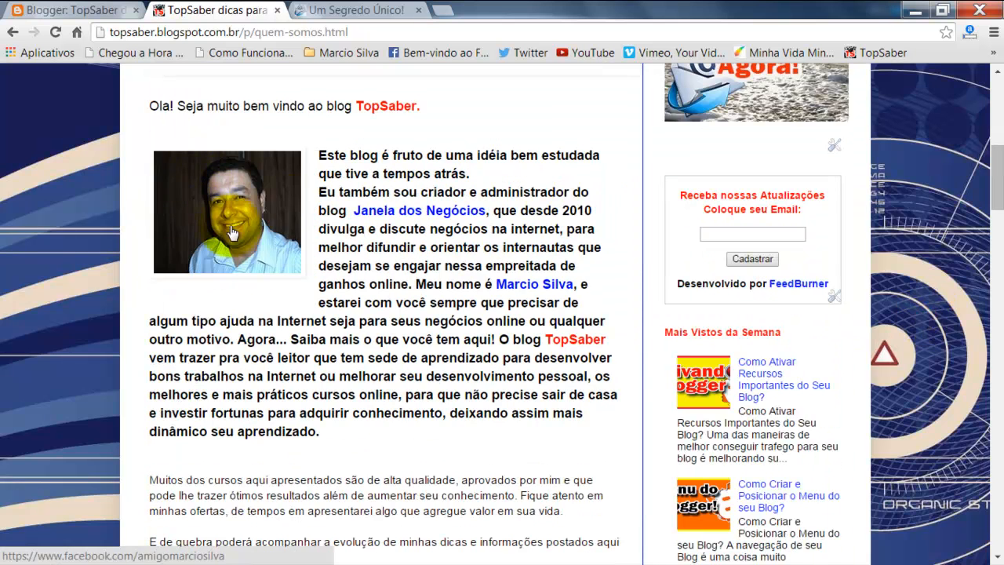
pyautogui.scroll(5, 225, 369)
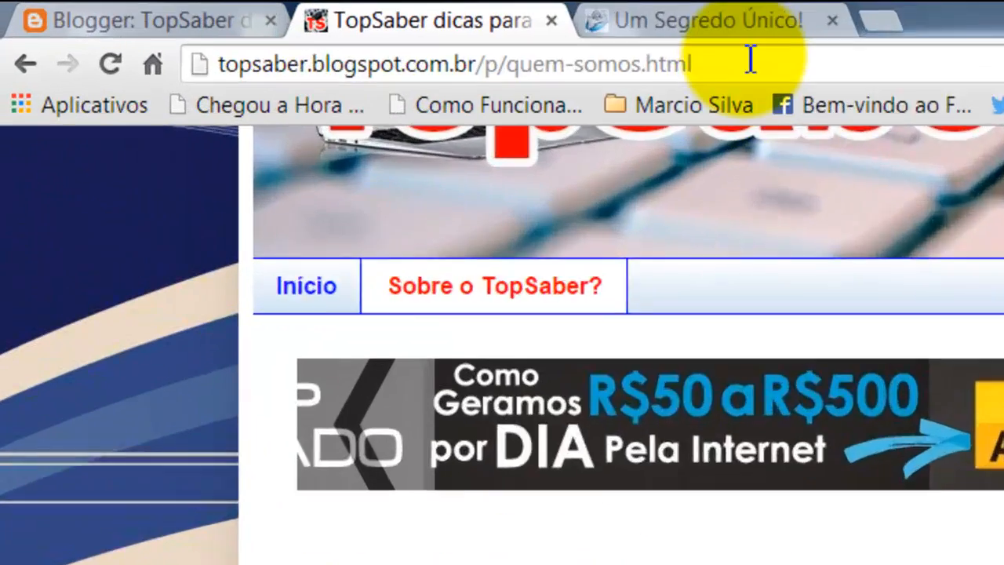
pyautogui.click(374, 30)
pyautogui.hotkey('ctrl', 'c')
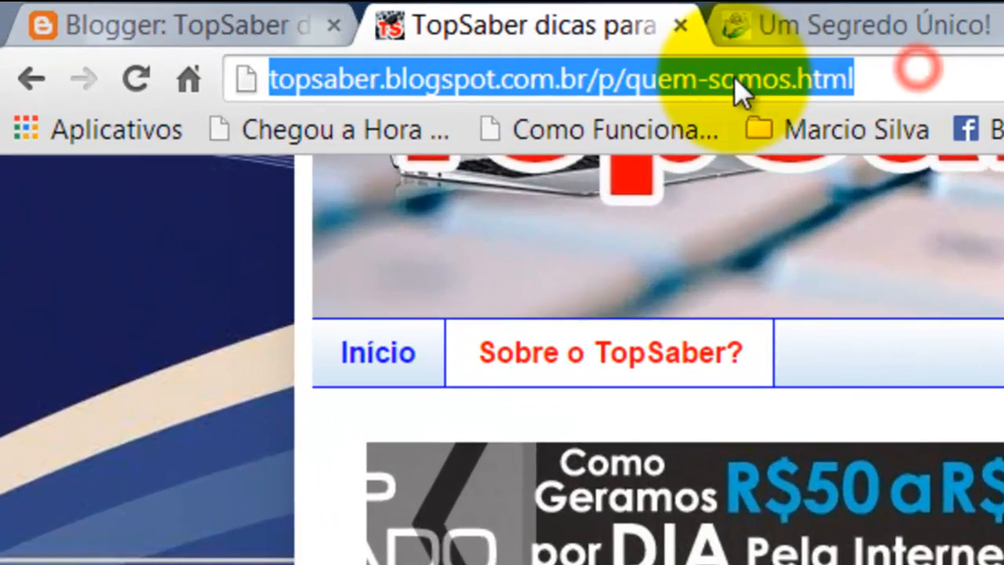
pyautogui.rightClick(734, 74)
pyautogui.click(820, 224)
pyautogui.click(287, 25)
pyautogui.moveTo(219, 518); pyautogui.dragTo(285, 521)
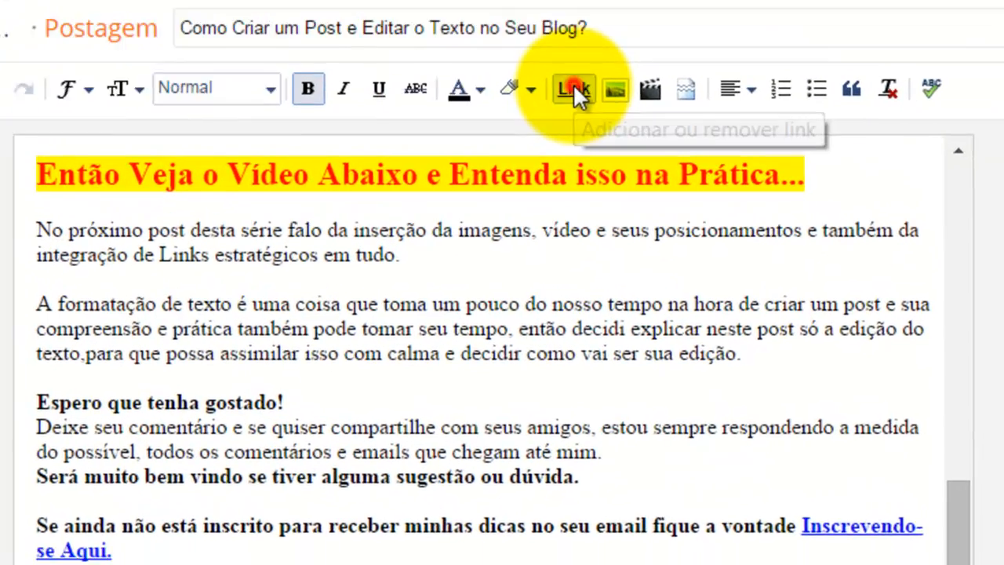
pyautogui.click(546, 75)
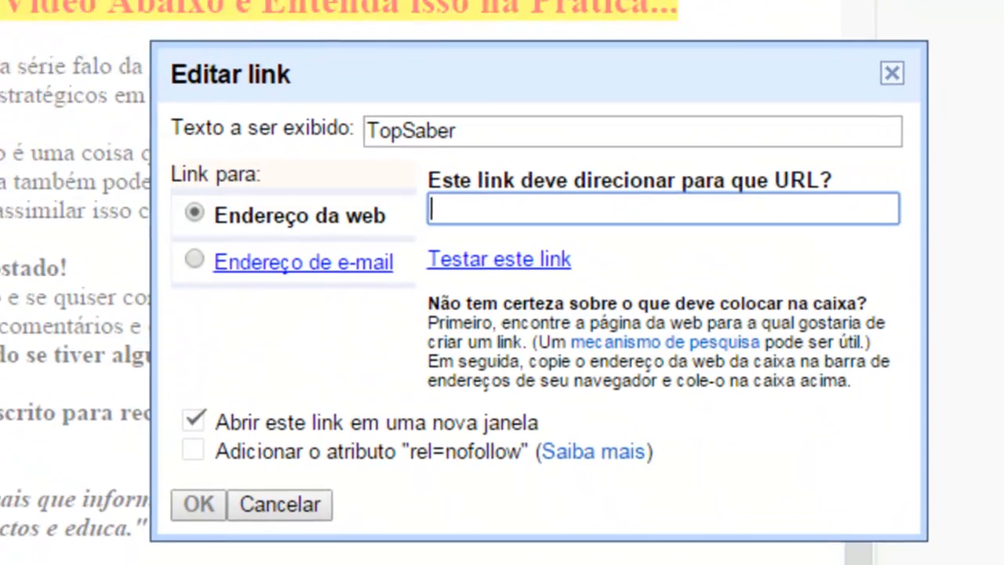
pyautogui.rightClick(471, 207)
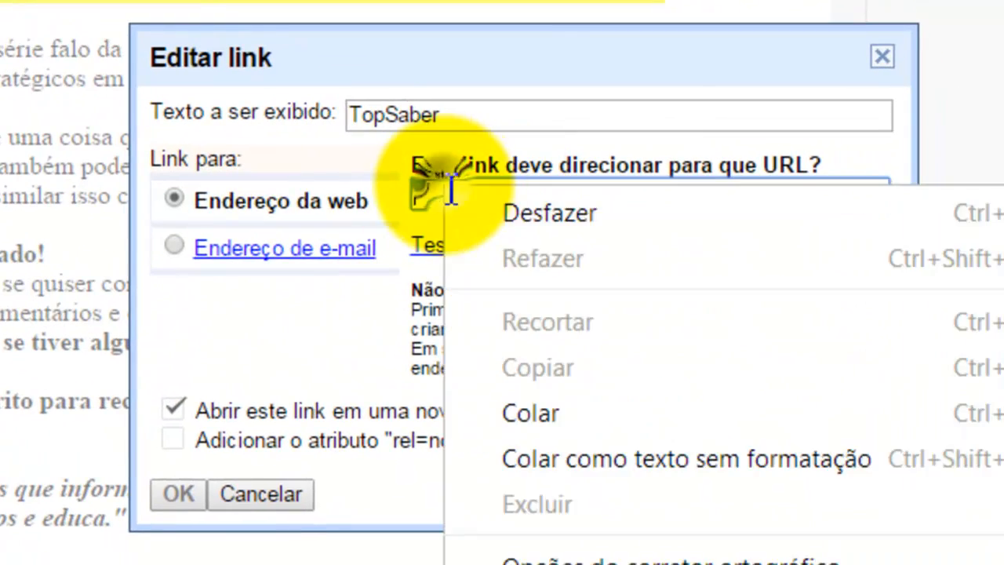
pyautogui.click(547, 412)
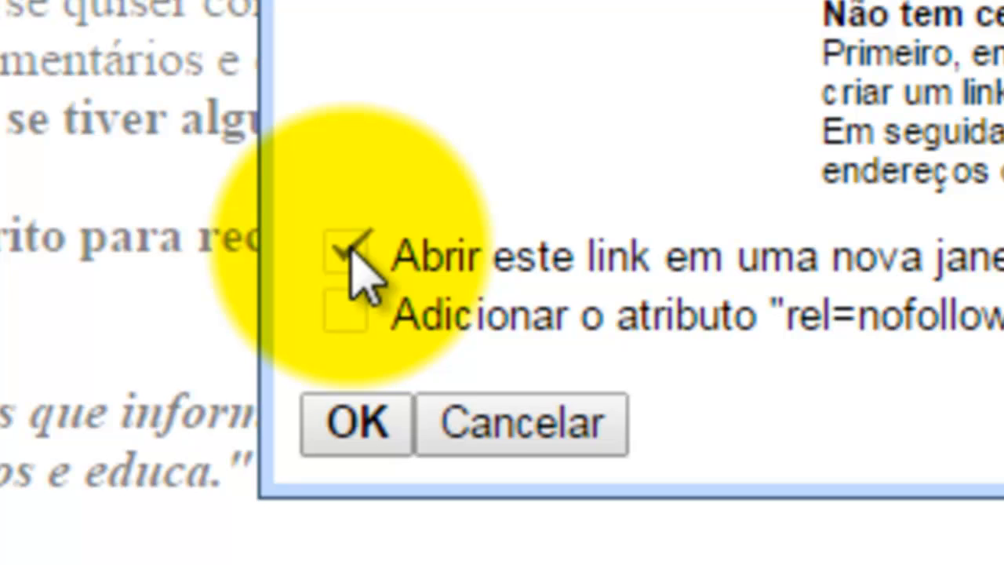
pyautogui.click(346, 250)
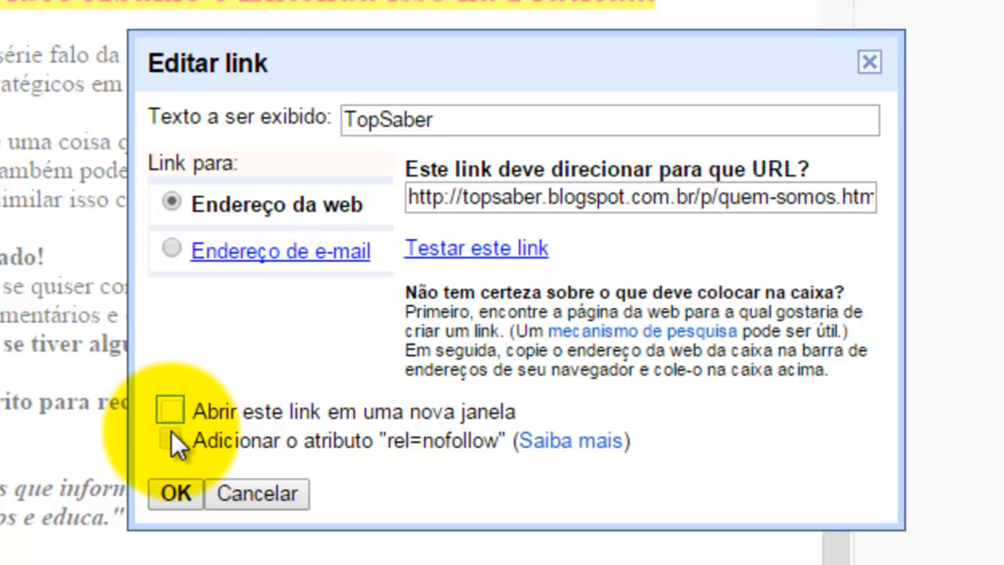
pyautogui.click(168, 489)
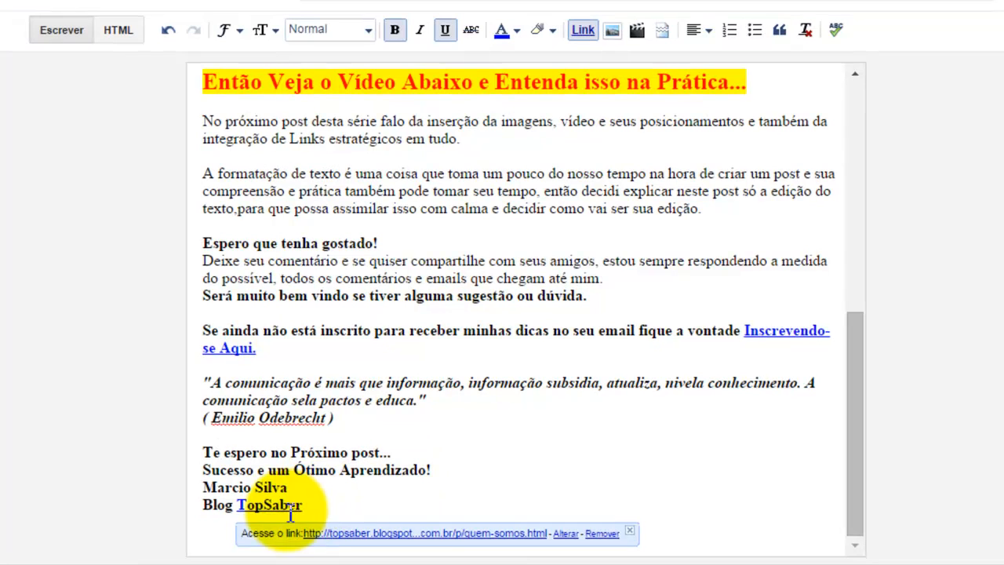
# Step: Color the linked word "TopSaber" red
pyautogui.moveTo(303, 506); pyautogui.dragTo(237, 511)
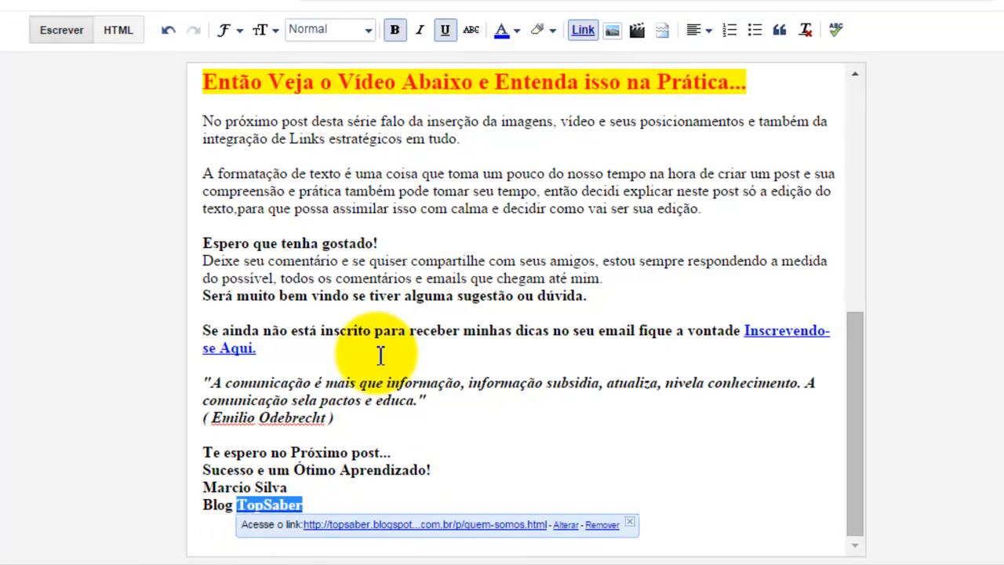
pyautogui.click(502, 30)
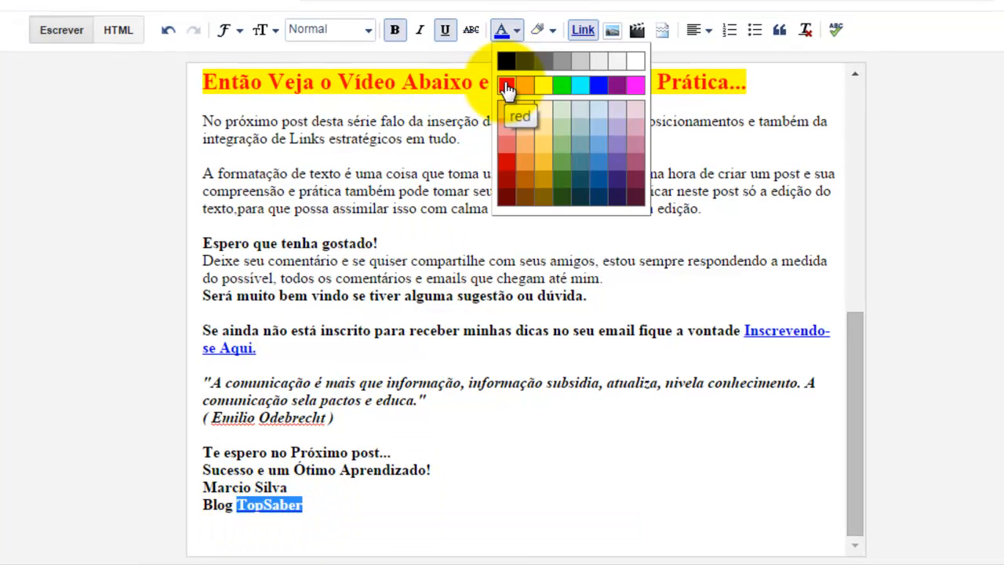
pyautogui.click(507, 85)
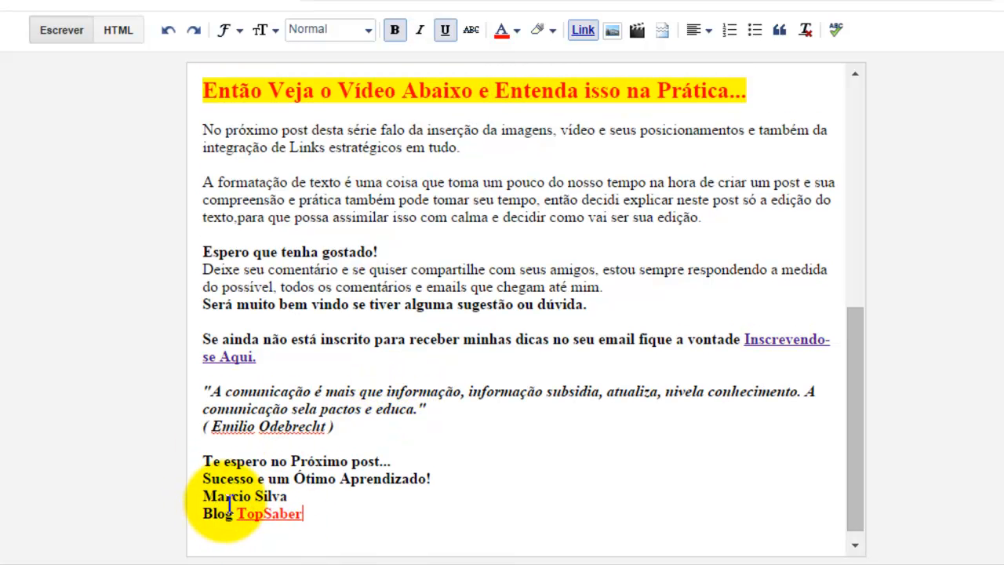
# Step: Add an empty line after the sign-off and scroll through the post from top to bottom
pyautogui.press('Return')
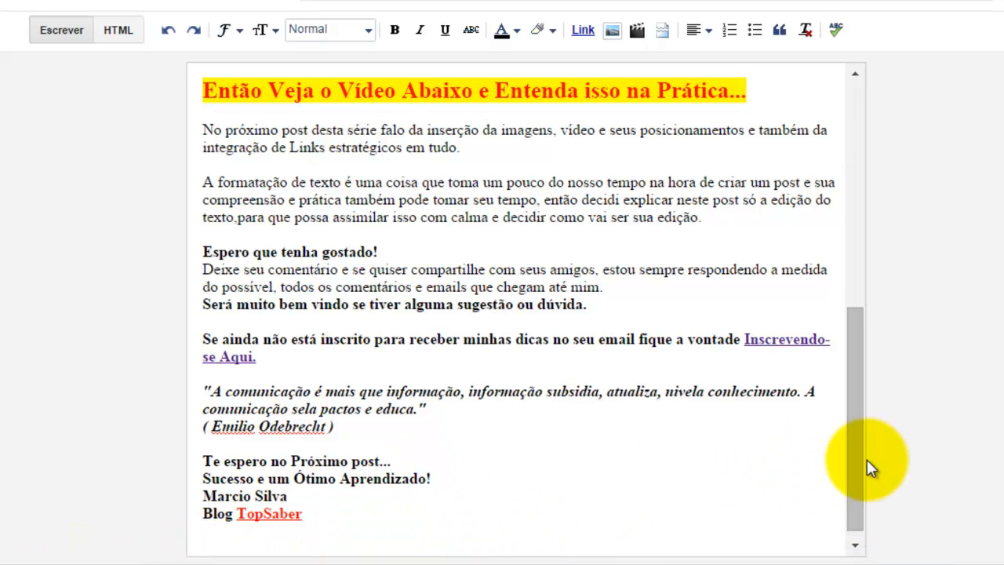
pyautogui.moveTo(856, 472); pyautogui.dragTo(857, 102)
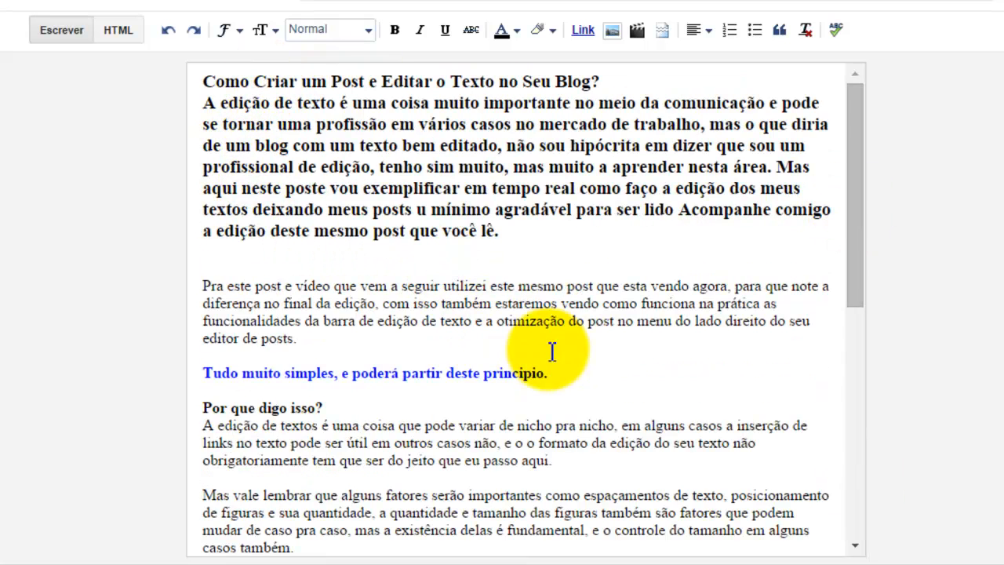
pyautogui.scroll(-4, 887, 242)
pyautogui.scroll(-3, 900, 306)
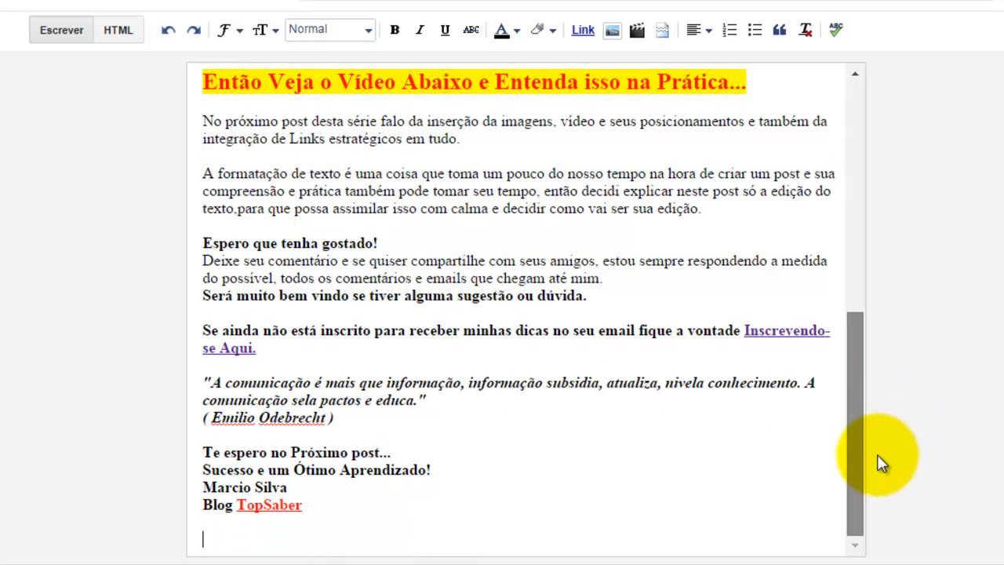
pyautogui.moveTo(862, 499); pyautogui.dragTo(426, 144)
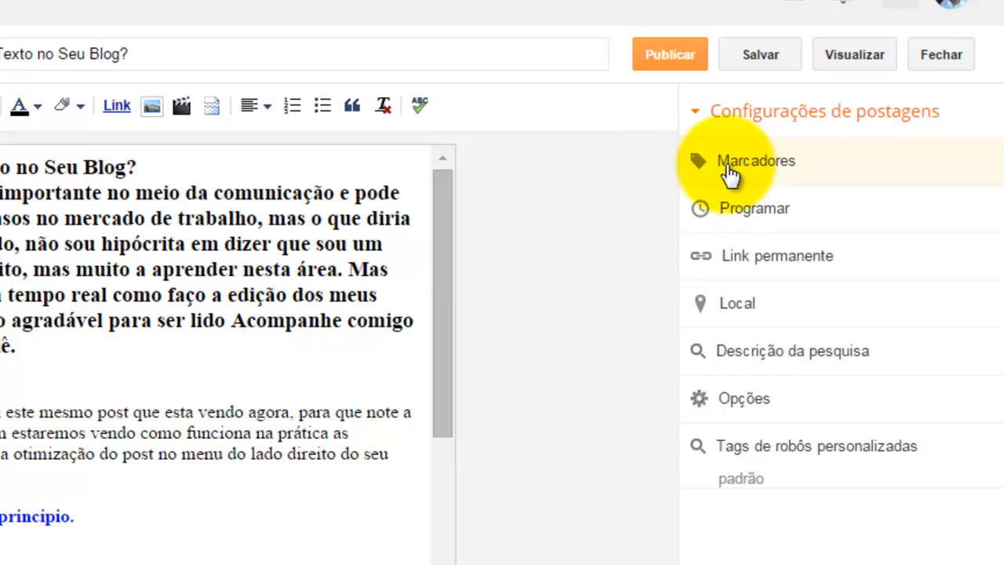
# Step: Open the post's Labels and enter "como criar um post e editar o texto do seu blog", "blogger", "blog", "texto", "editar"
pyautogui.click(758, 165)
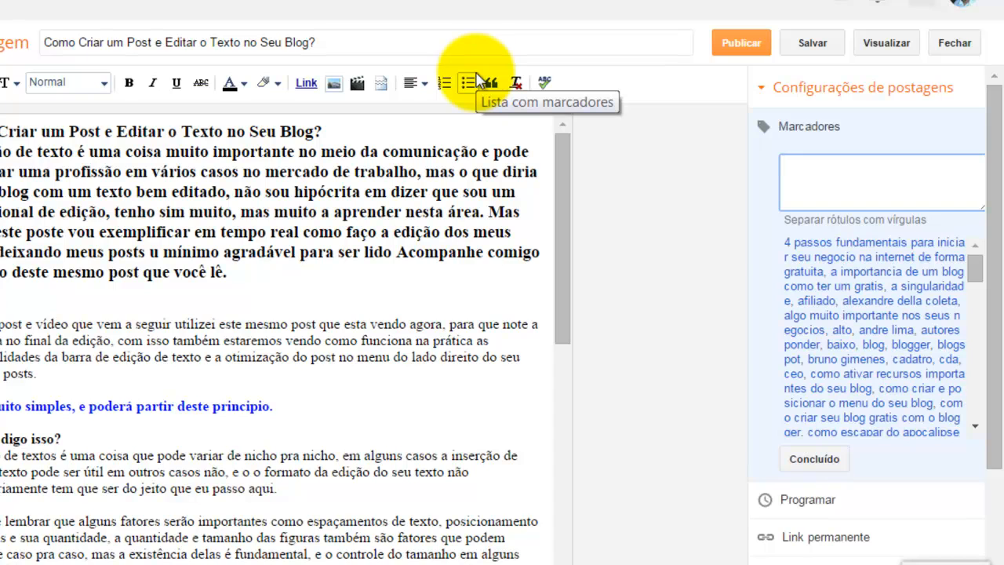
pyautogui.write('como criar um post e editar o texto do seu blog.')
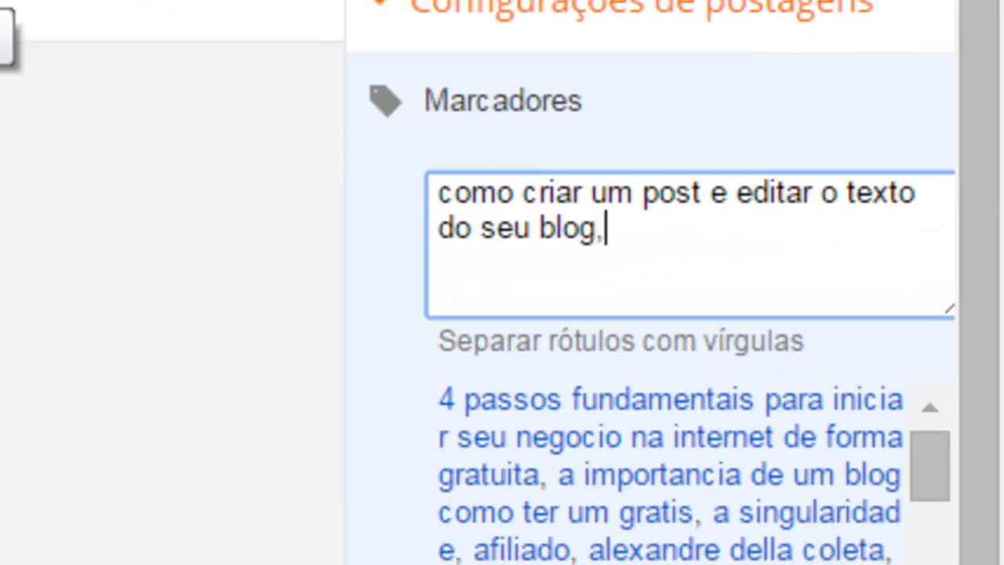
pyautogui.press('BackSpace')
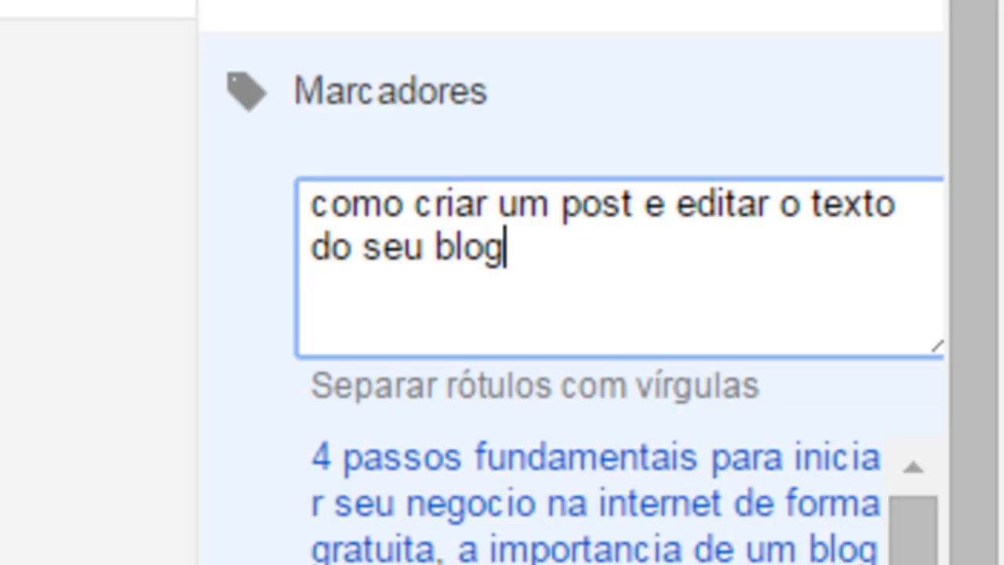
pyautogui.write(',')
pyautogui.write('blogger')
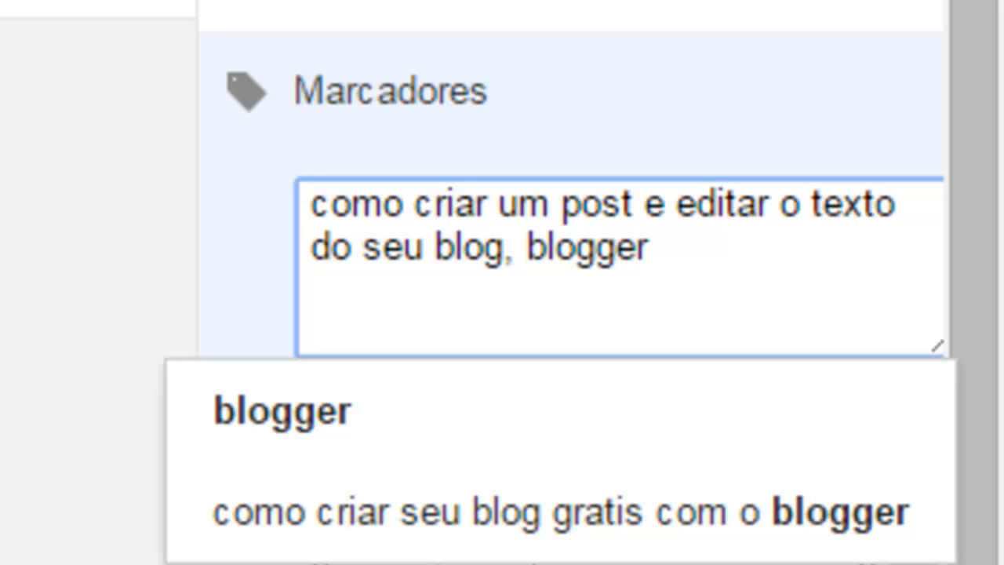
pyautogui.write(',')
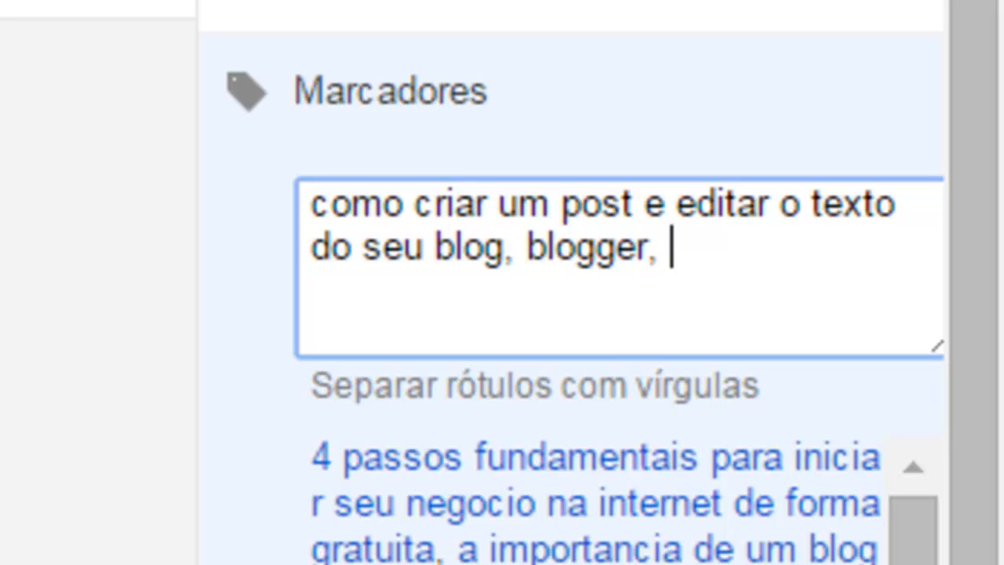
pyautogui.write(' blog, ')
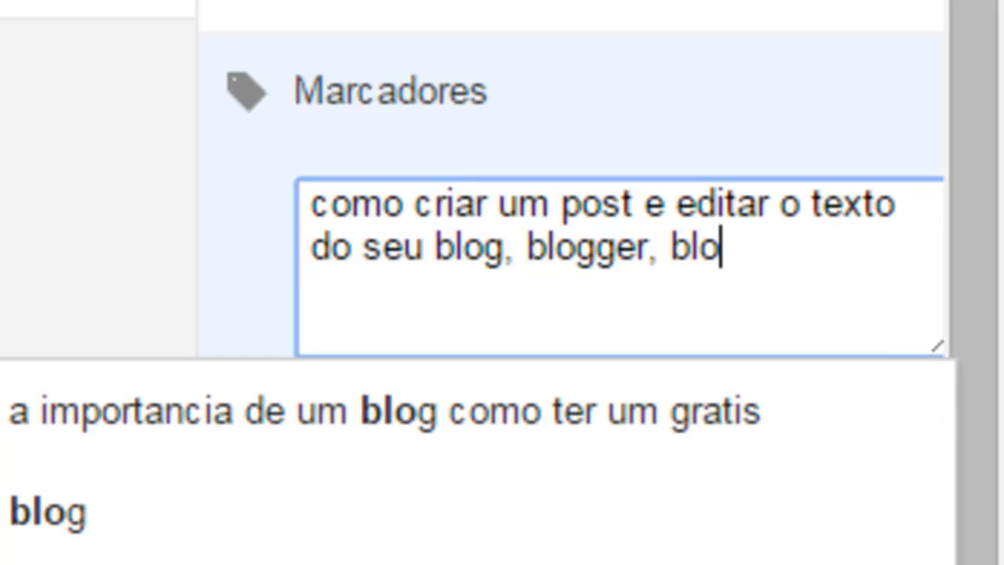
pyautogui.write('t')
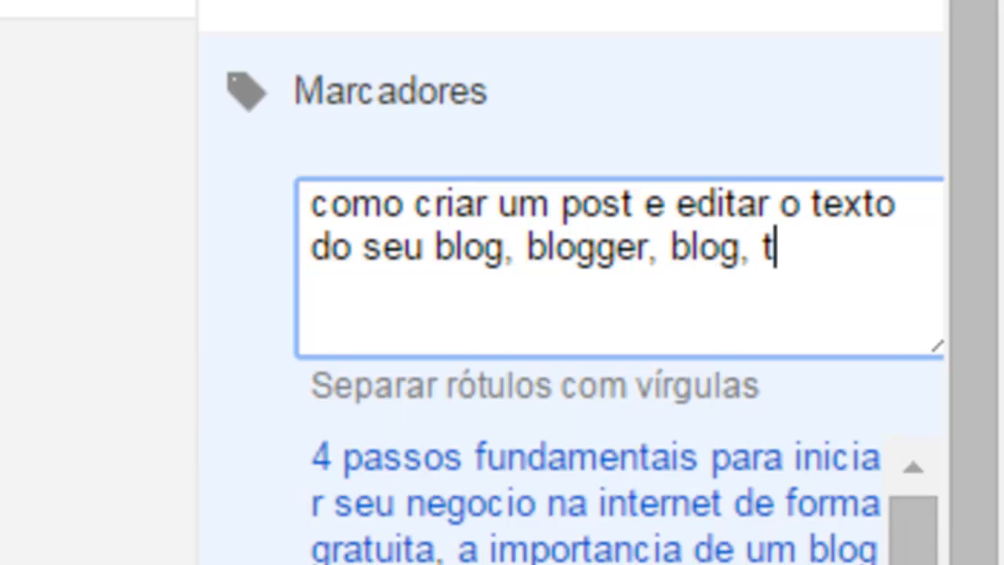
pyautogui.write('exto, eritar,')
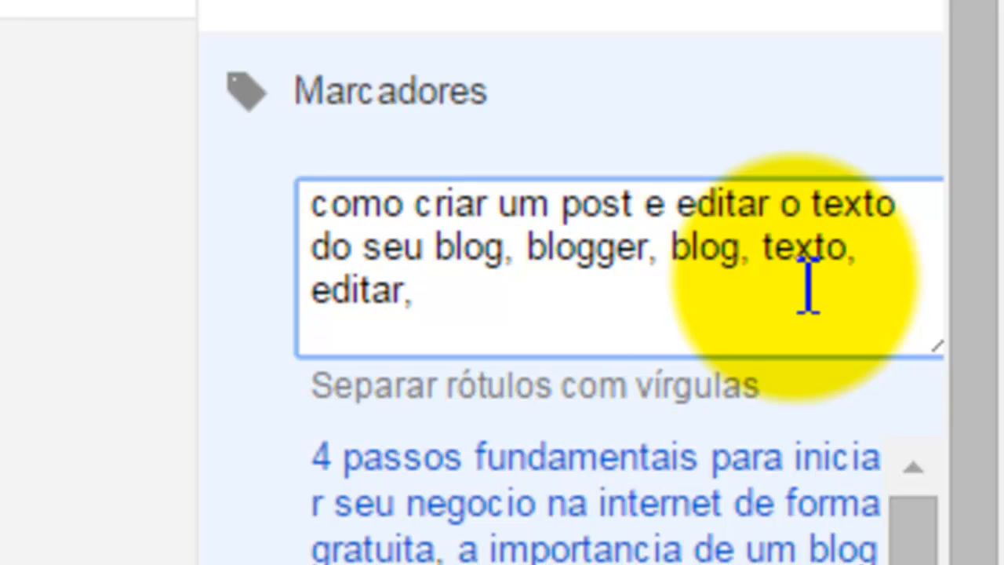
# Step: Add the labels "top", "saber", "topsaber" and the author's name, then close the Labels setting
pyautogui.write('top,s')
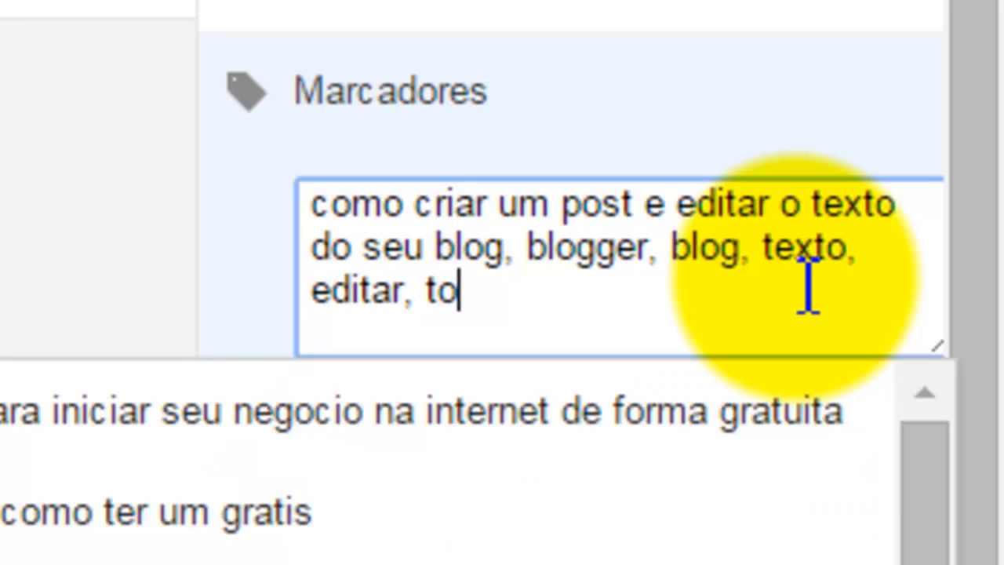
pyautogui.press('BackSpace')
pyautogui.press('BackSpace')
pyautogui.press('BackSpace')
pyautogui.press('BackSpace')
pyautogui.press('BackSpace')
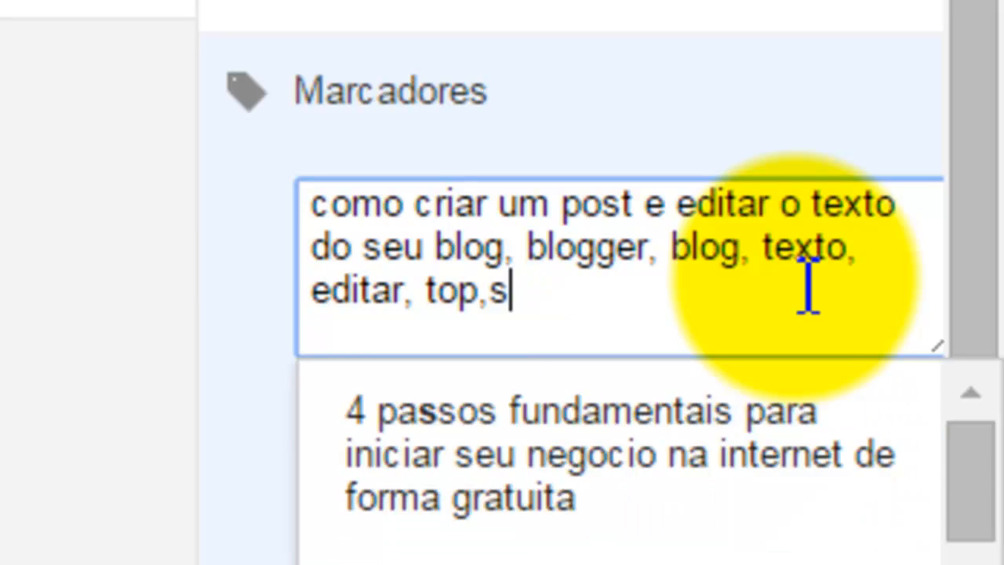
pyautogui.write(', saber, ')
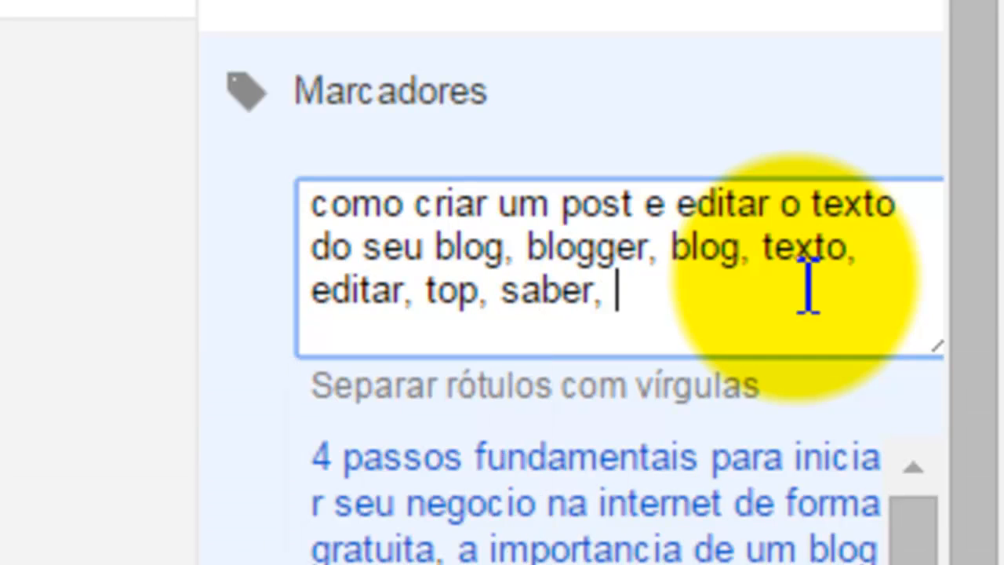
pyautogui.write('topsaber')
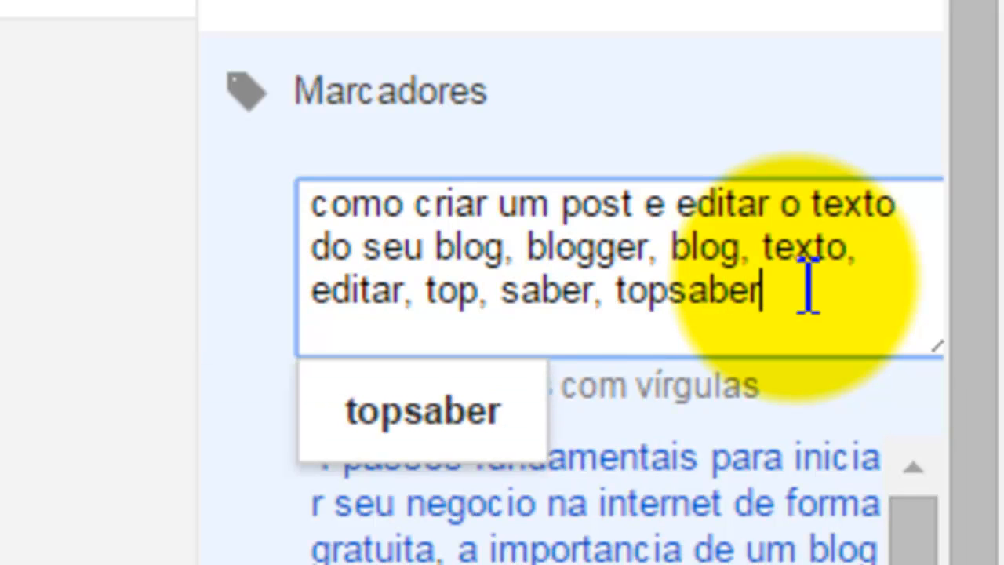
pyautogui.write(', marcio silva,')
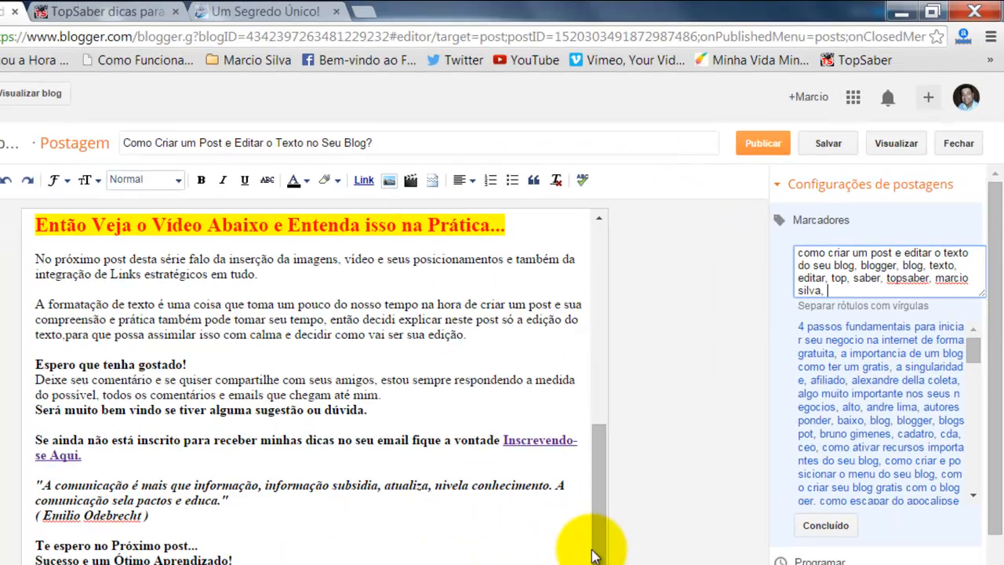
pyautogui.moveTo(598, 553); pyautogui.dragTo(605, 337)
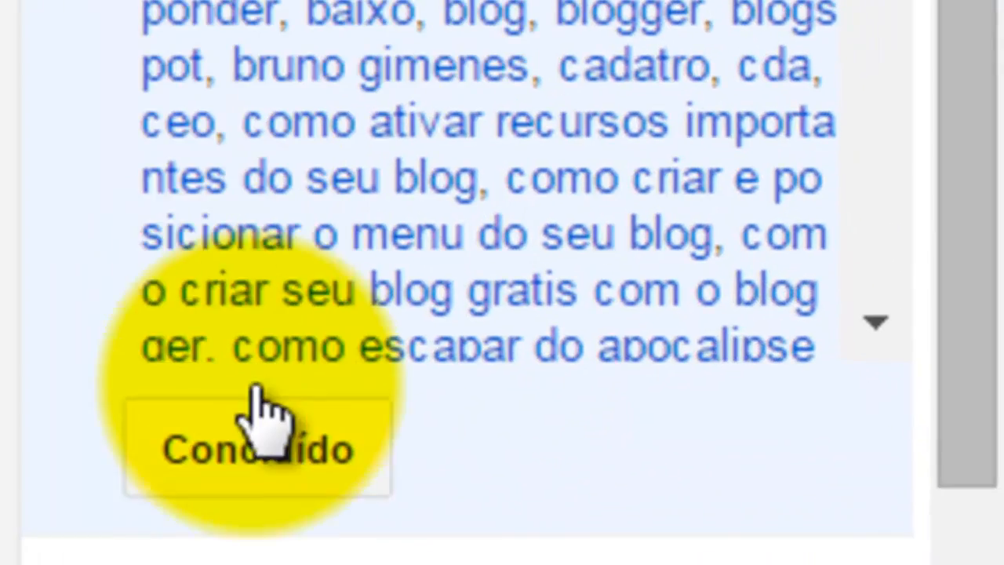
pyautogui.click(283, 469)
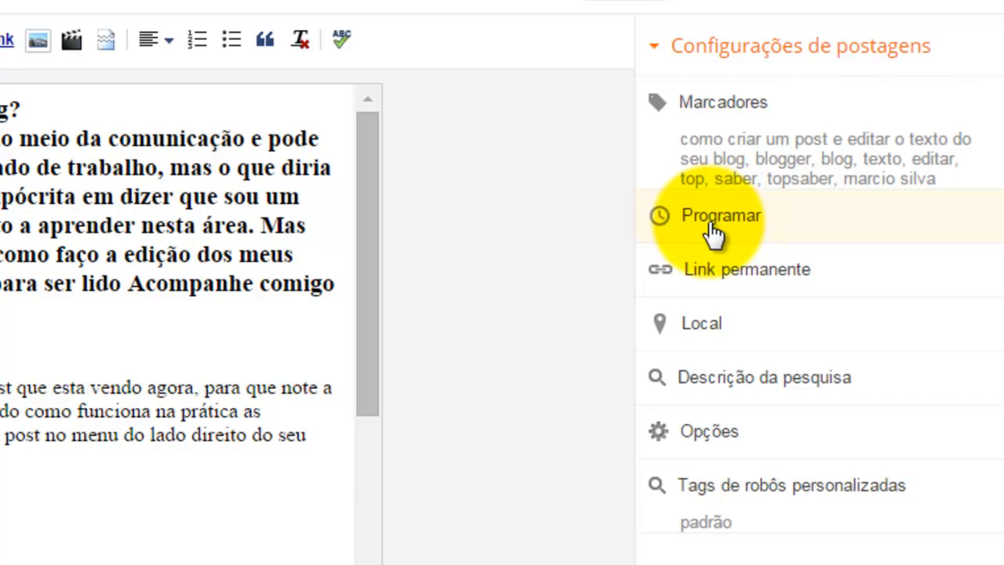
# Step: Open the schedule options, switch to setting a date and time, then revert to Automático and close
pyautogui.click(721, 223)
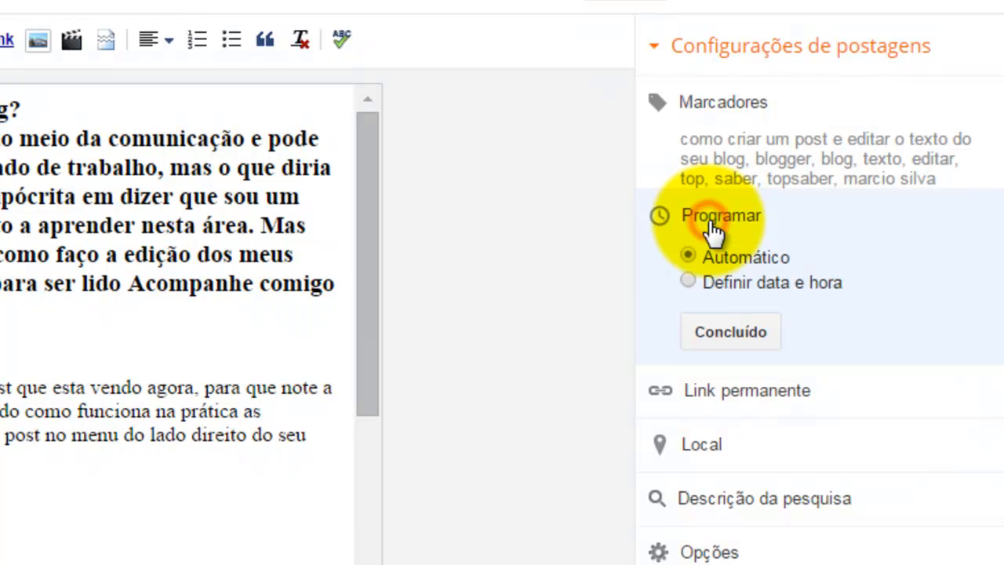
pyautogui.click(690, 281)
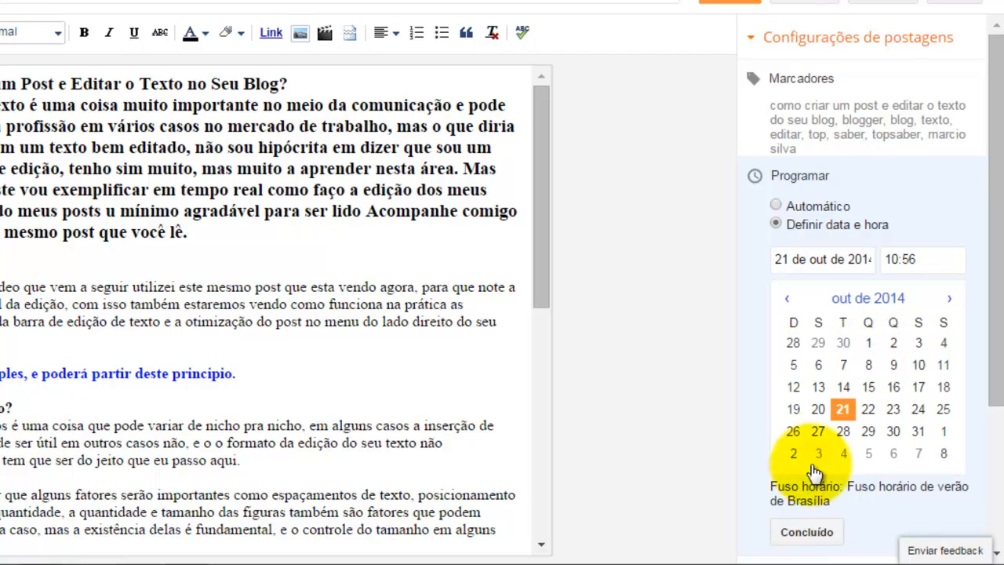
pyautogui.click(775, 206)
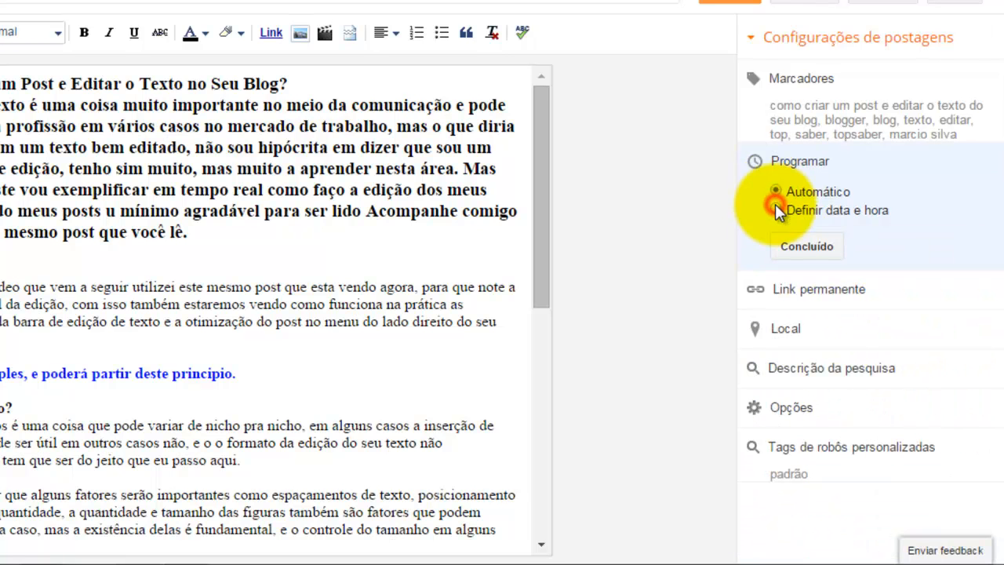
pyautogui.click(813, 246)
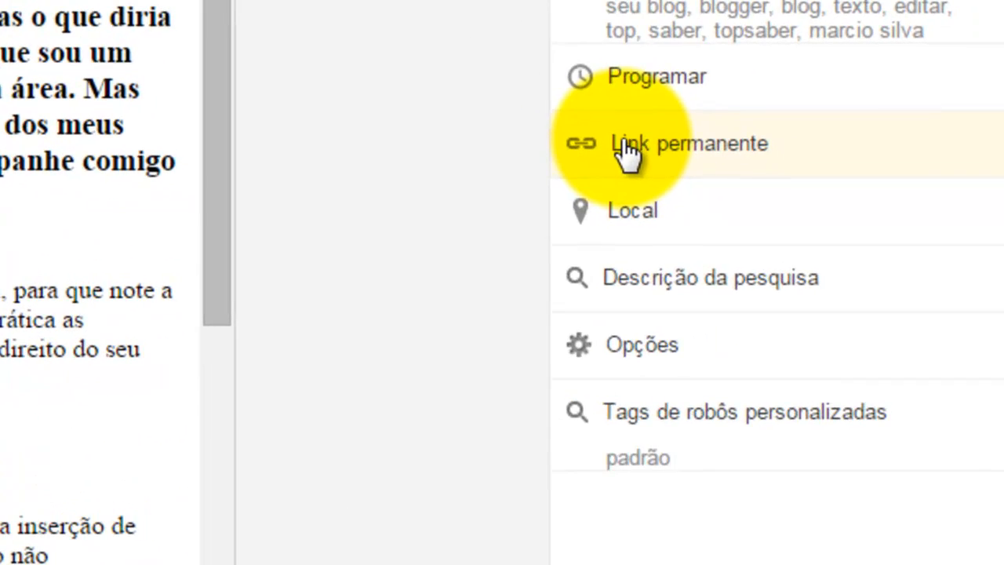
# Step: Set a custom permalink como-criar-um-post-e-editar-o-texto-no-seu-blog and confirm it
pyautogui.click(628, 153)
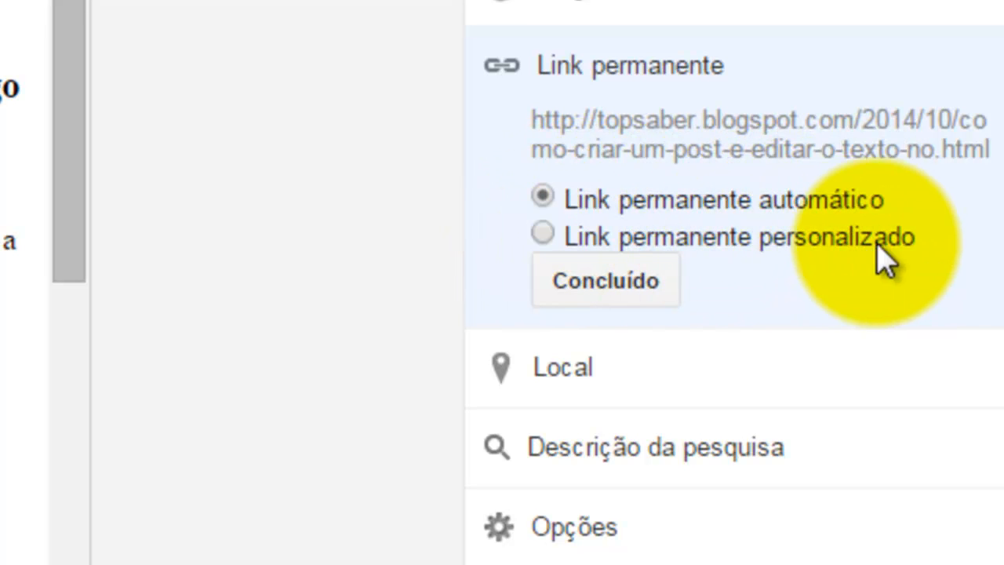
pyautogui.click(553, 235)
pyautogui.click(579, 279)
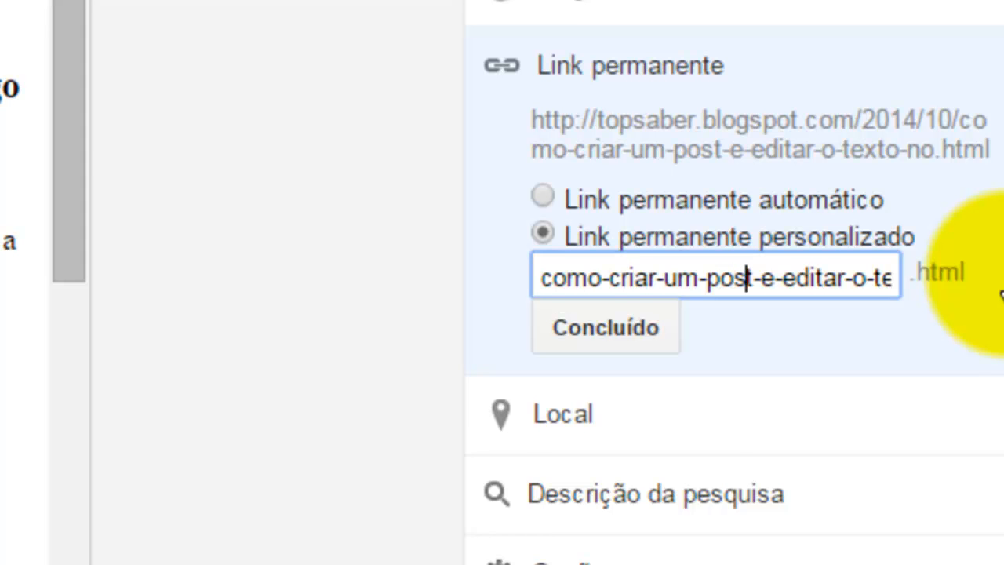
pyautogui.press('Right')
pyautogui.press('Right')
pyautogui.press('Right')
pyautogui.press('Right')
pyautogui.press('Right')
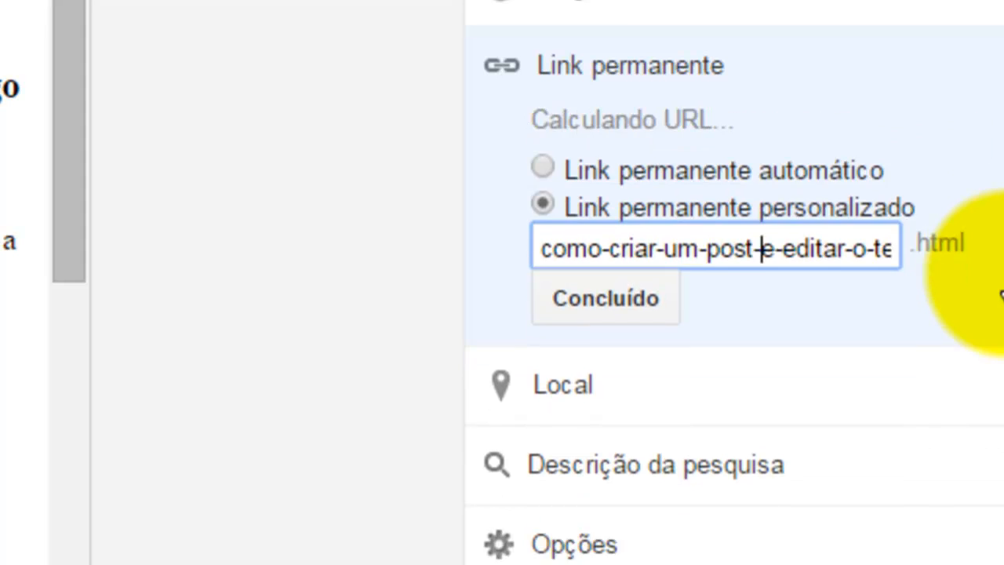
pyautogui.press('Right')
pyautogui.press('Right')
pyautogui.press('Right')
pyautogui.press('Right')
pyautogui.press('Right')
pyautogui.press('Right')
pyautogui.press('Right')
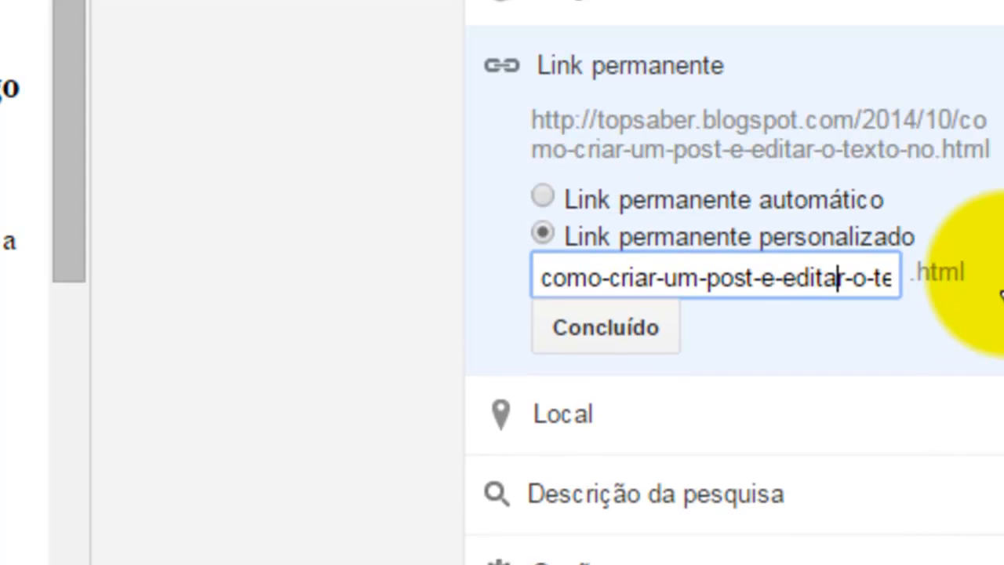
pyautogui.press('Right')
pyautogui.press('Right')
pyautogui.press('Right')
pyautogui.press('Right')
pyautogui.press('Right')
pyautogui.press('Right')
pyautogui.press('Right')
pyautogui.press('Right')
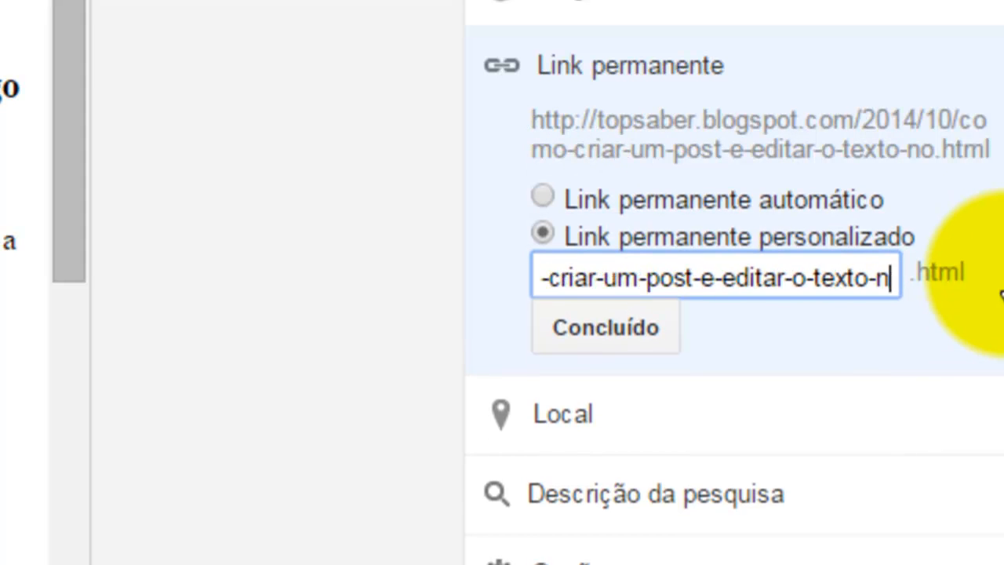
pyautogui.press('Right')
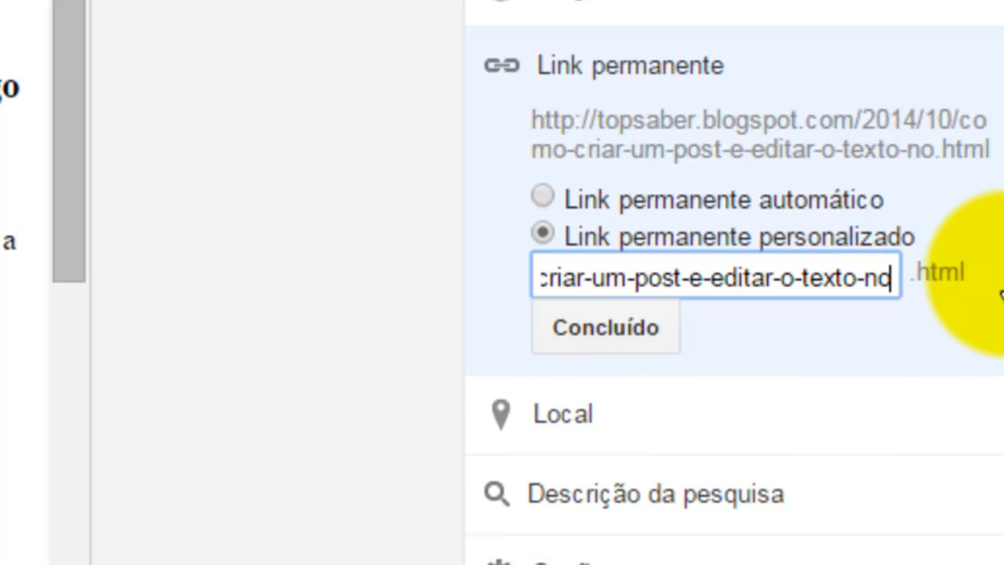
pyautogui.write('-')
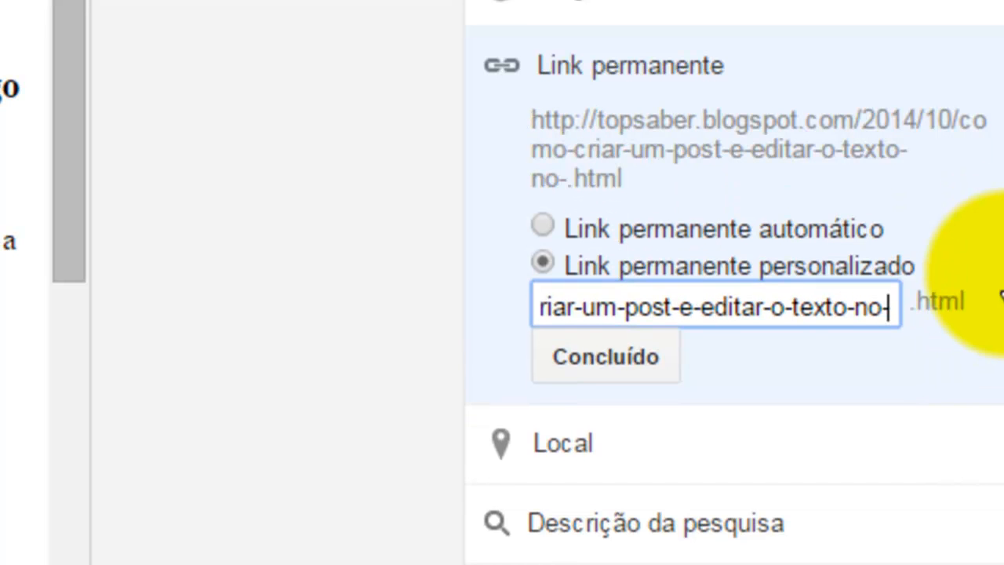
pyautogui.write('seu')
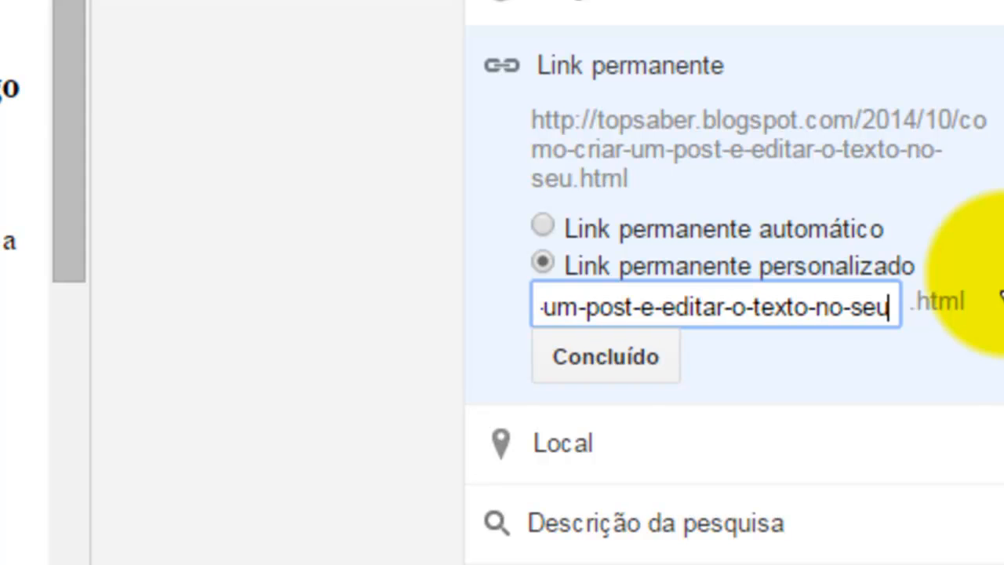
pyautogui.write('-blog')
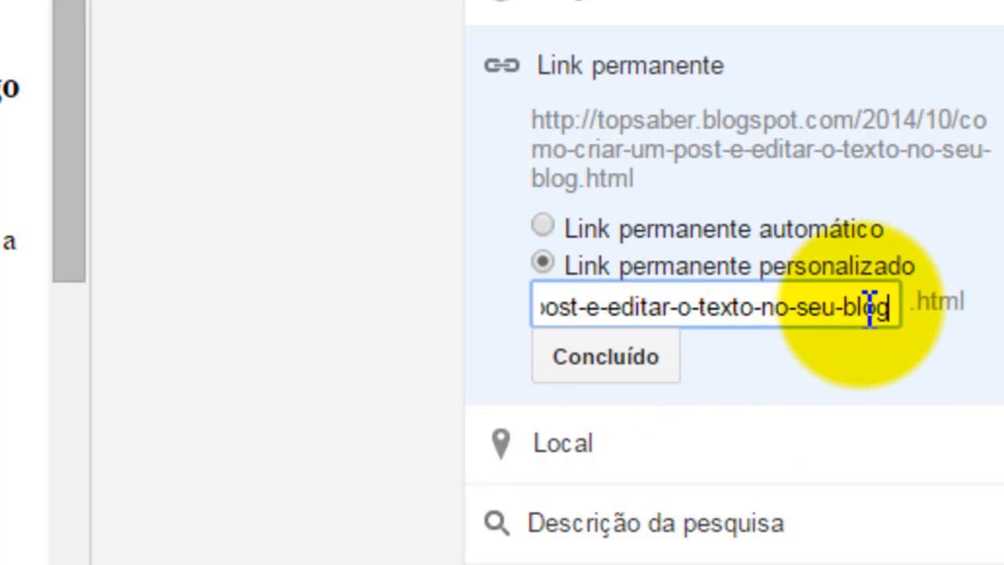
pyautogui.click(630, 363)
# Step: Open the Location setting with its search field and map, then close it
pyautogui.click(579, 228)
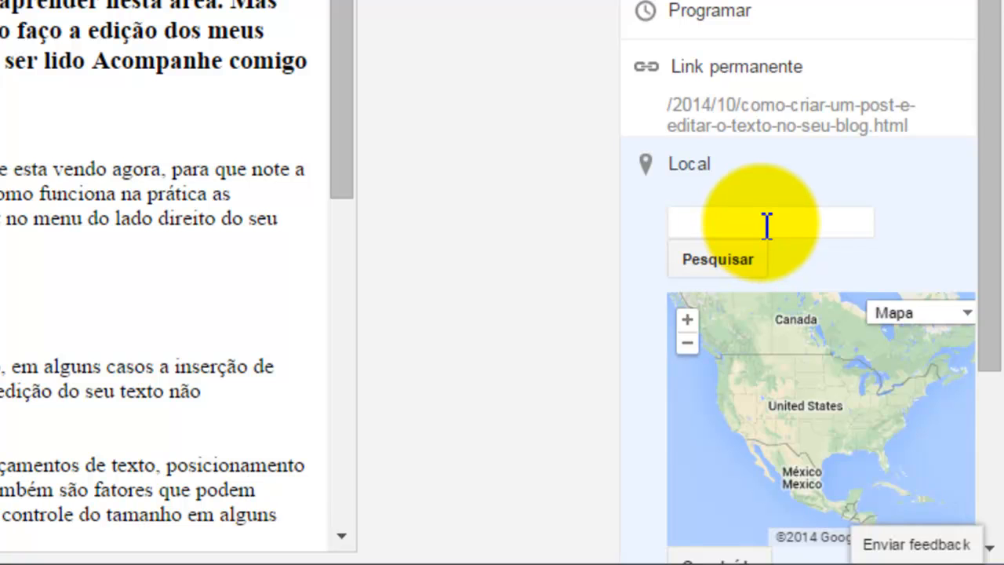
pyautogui.click(763, 223)
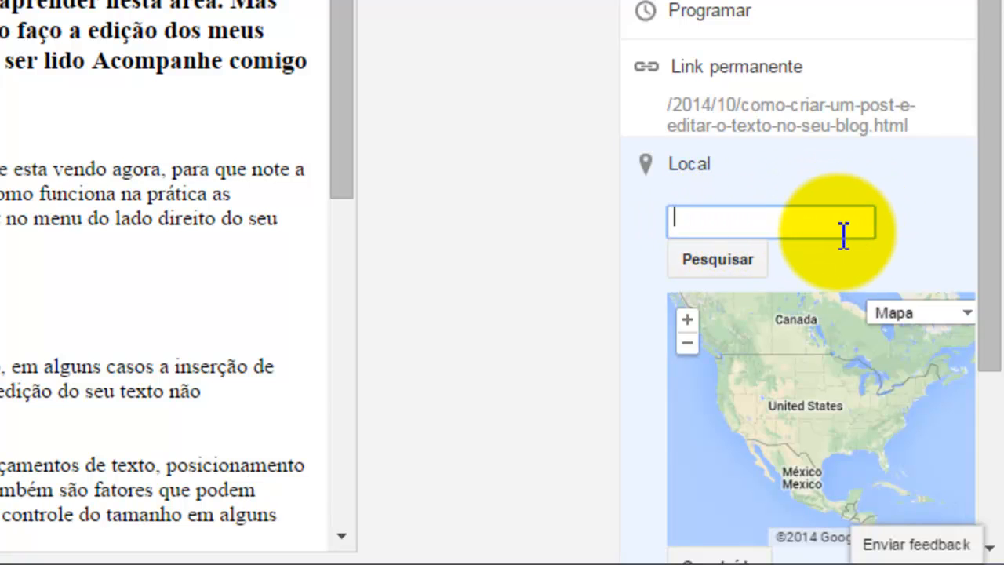
pyautogui.scroll(-2, 871, 263)
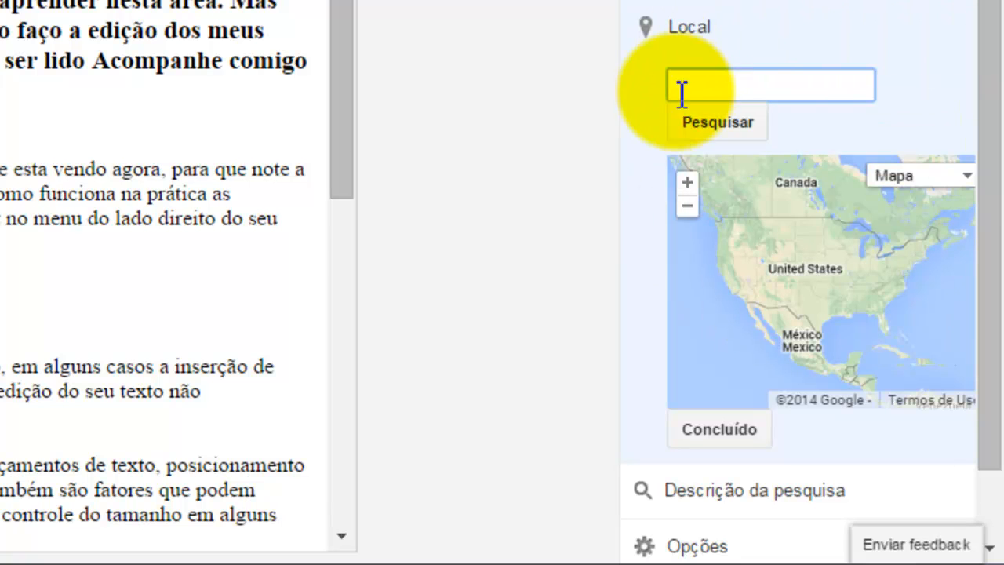
pyautogui.click(710, 433)
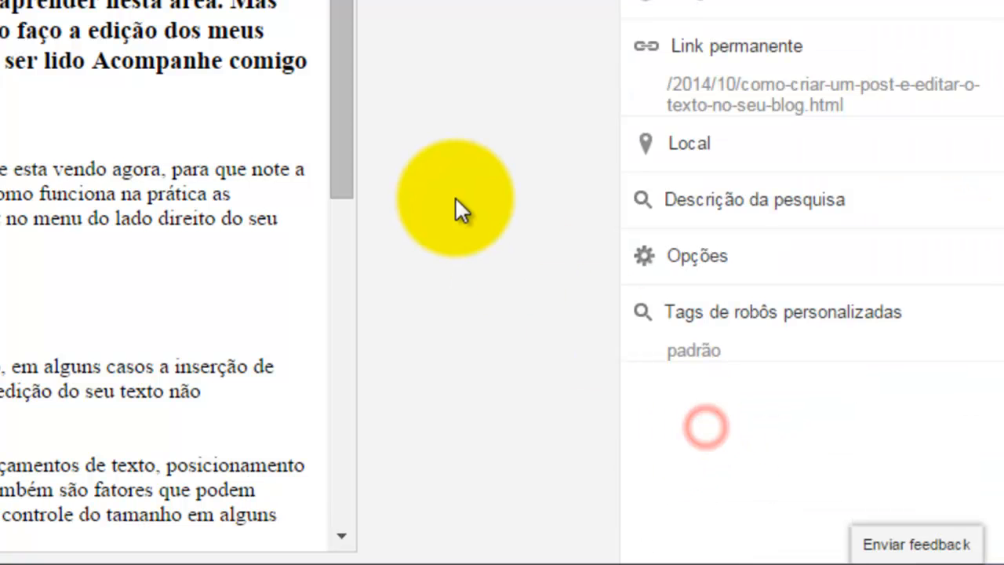
# Step: Fill the search description by copying the post's title and opening paragraph into it, then confirm it
pyautogui.click(717, 208)
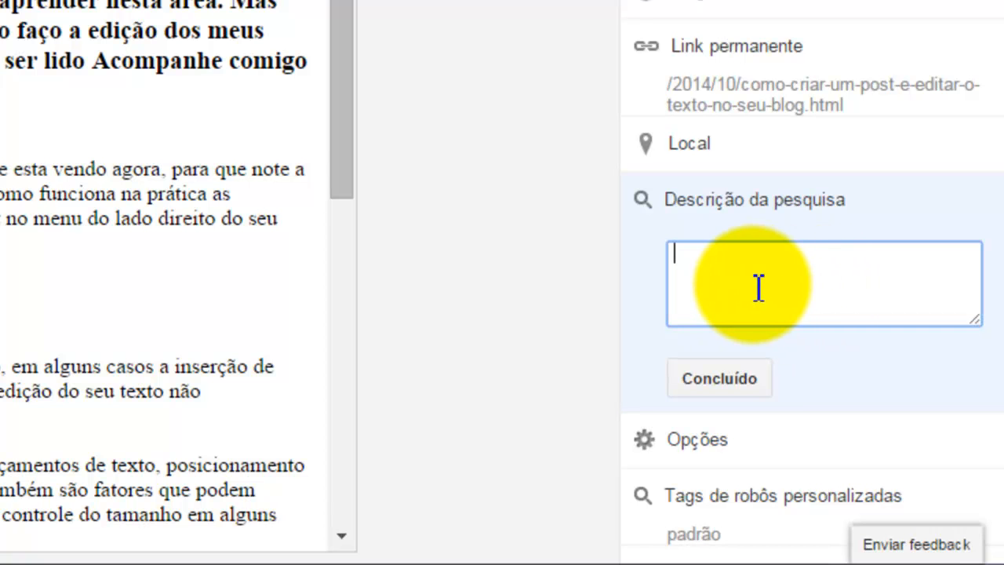
pyautogui.moveTo(281, 271); pyautogui.dragTo(11, 133)
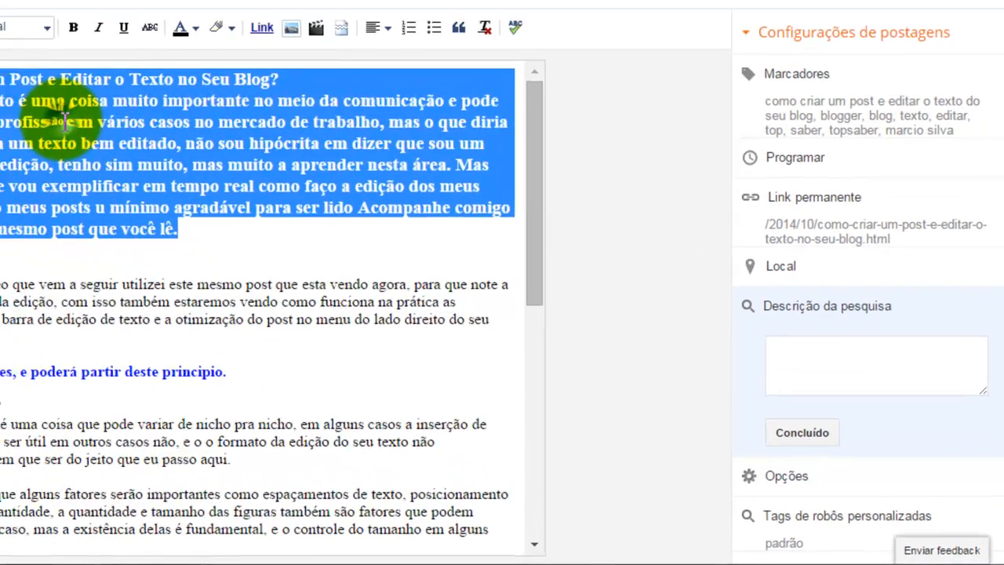
pyautogui.rightClick(173, 174)
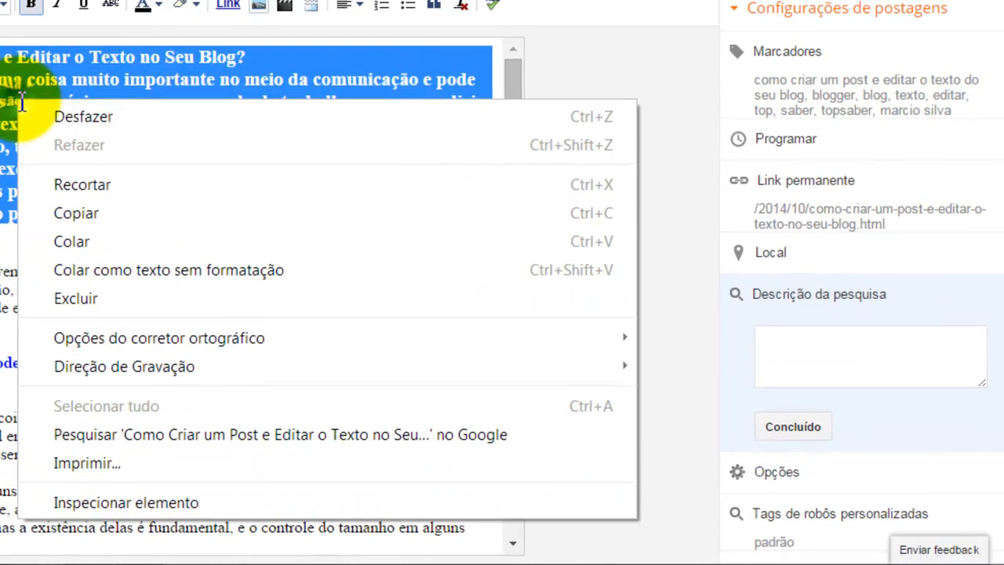
pyautogui.click(240, 265)
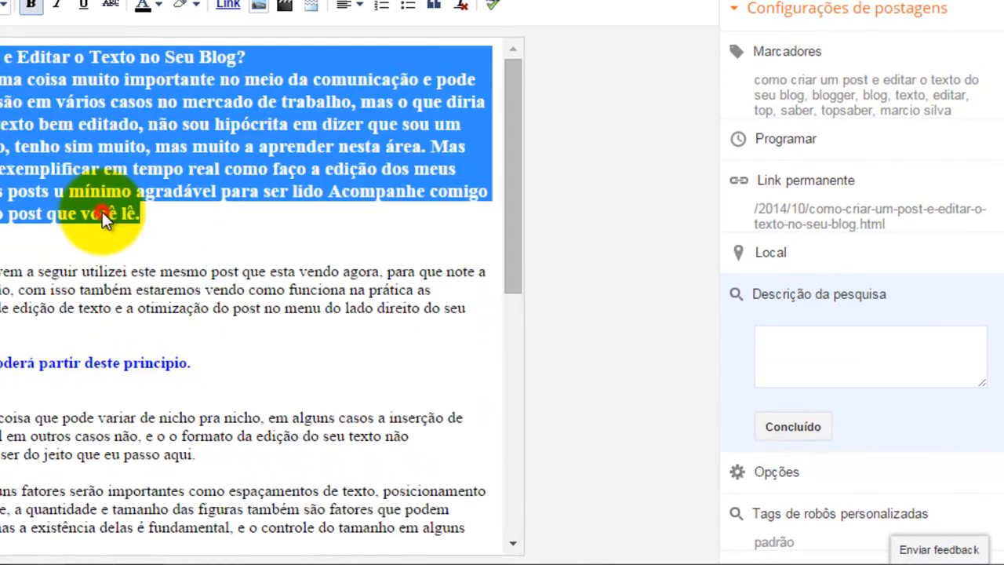
pyautogui.click(808, 346)
pyautogui.rightClick(809, 345)
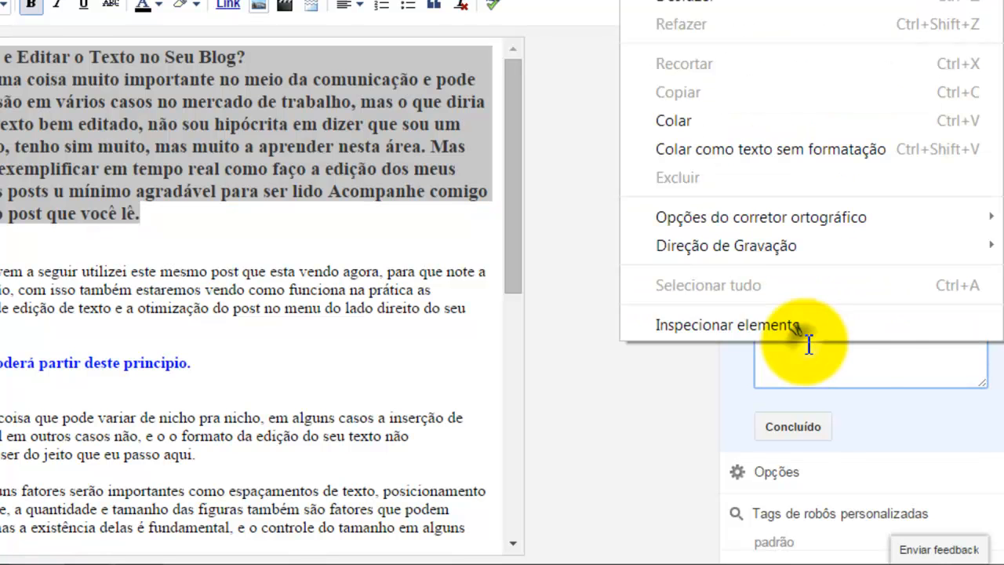
pyautogui.click(677, 120)
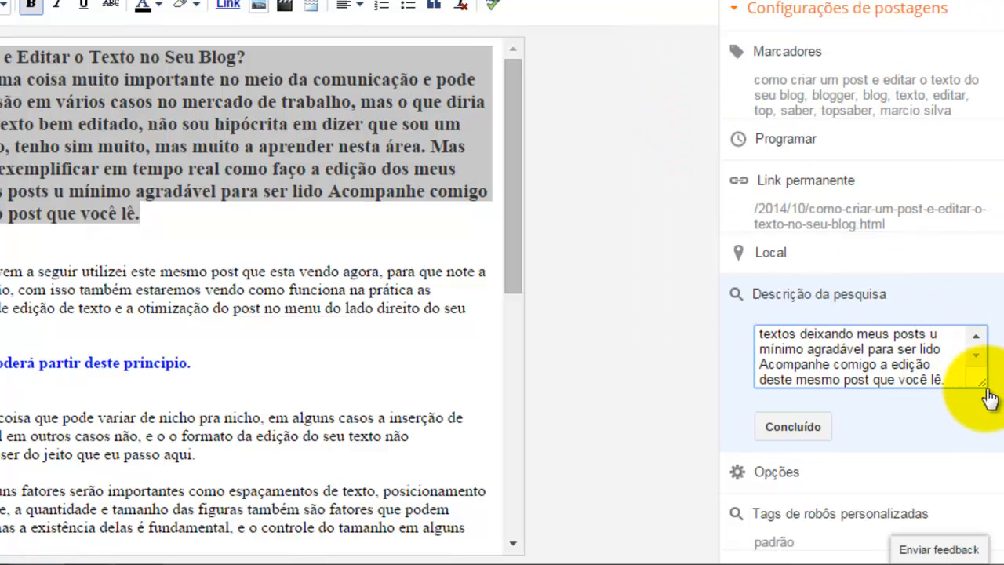
pyautogui.moveTo(987, 394); pyautogui.dragTo(998, 543)
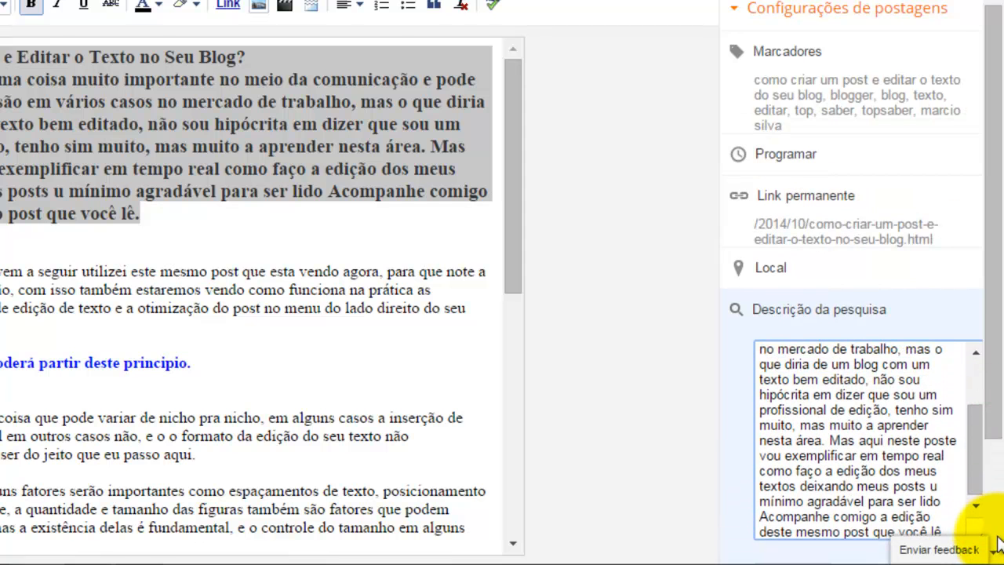
pyautogui.moveTo(982, 536); pyautogui.dragTo(987, 396)
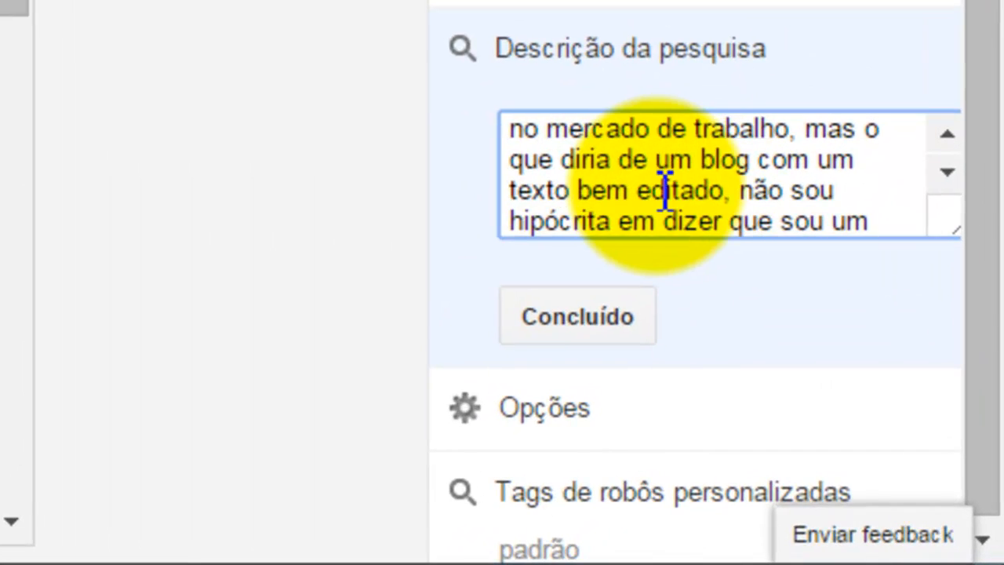
pyautogui.click(618, 328)
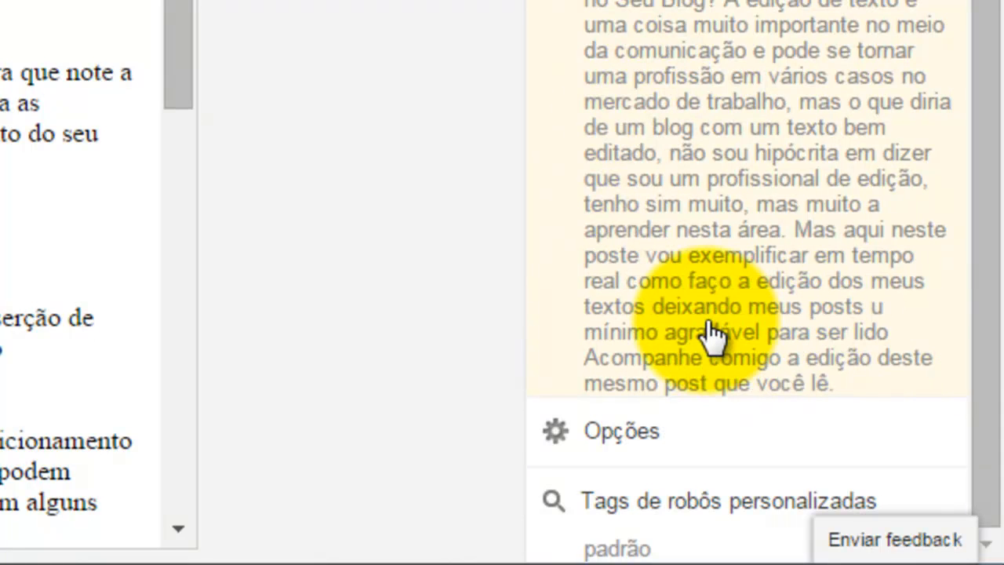
# Step: Open the post Options setting, then switch the editor to HTML view and back to Compose
pyautogui.click(620, 434)
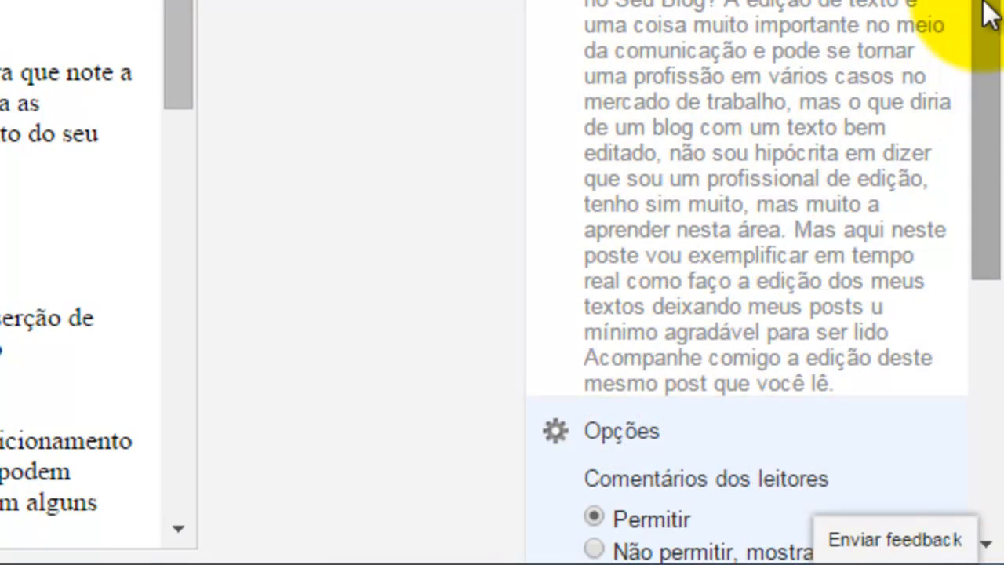
pyautogui.scroll(-3, 986, 280)
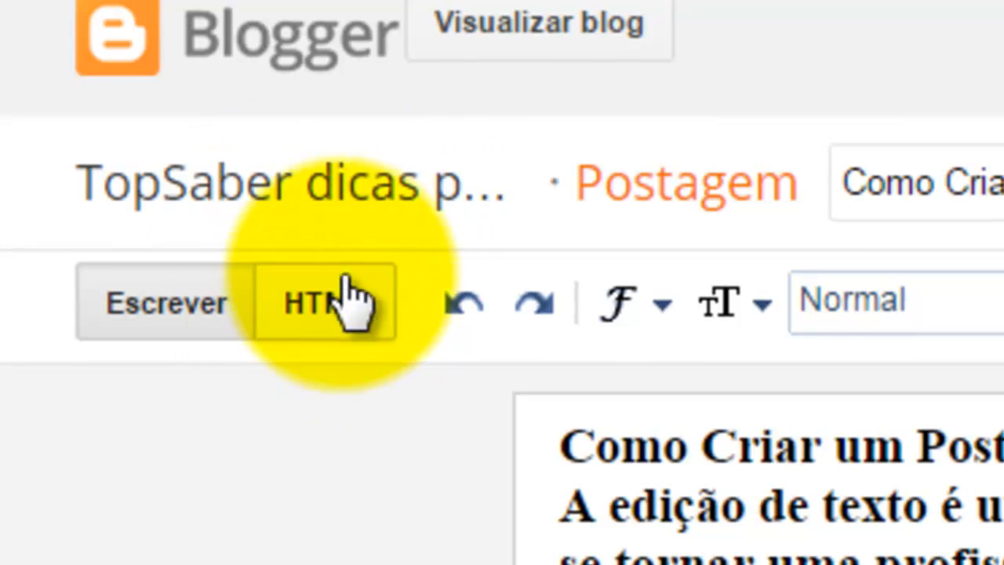
pyautogui.click(328, 310)
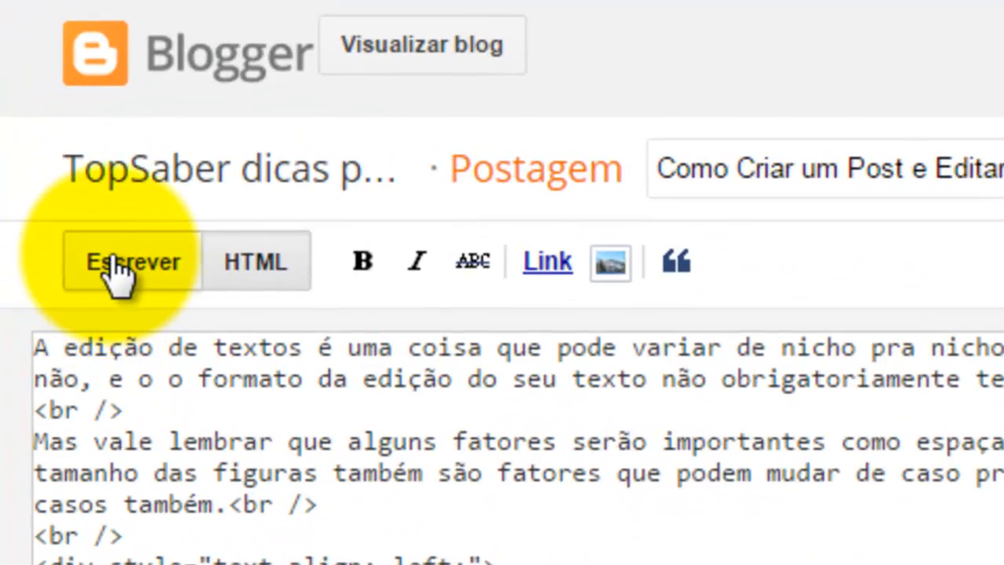
pyautogui.click(40, 157)
# Step: Scroll through the post text, then close the Options setting without changes
pyautogui.moveTo(648, 212); pyautogui.dragTo(661, 365)
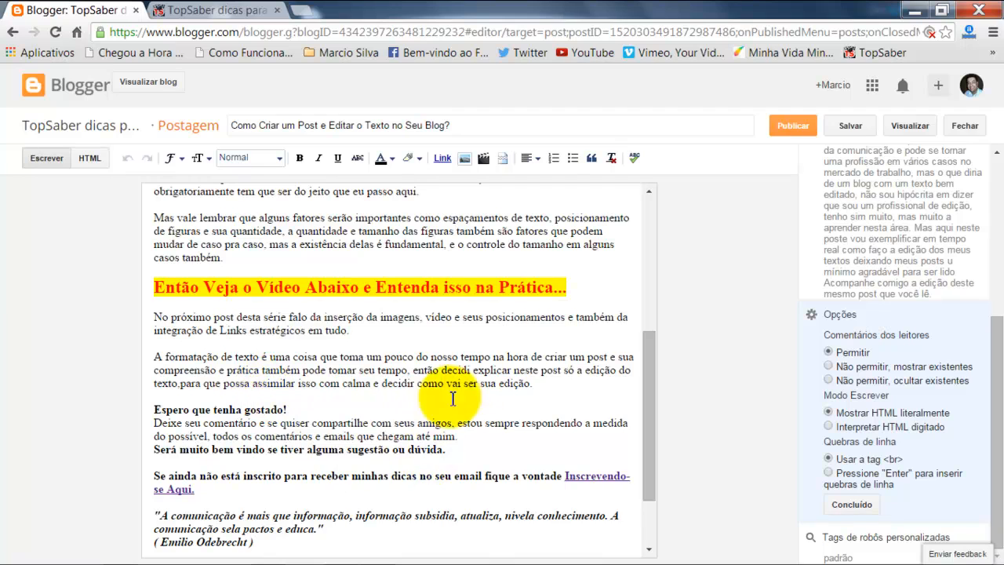
pyautogui.scroll(5, 651, 410)
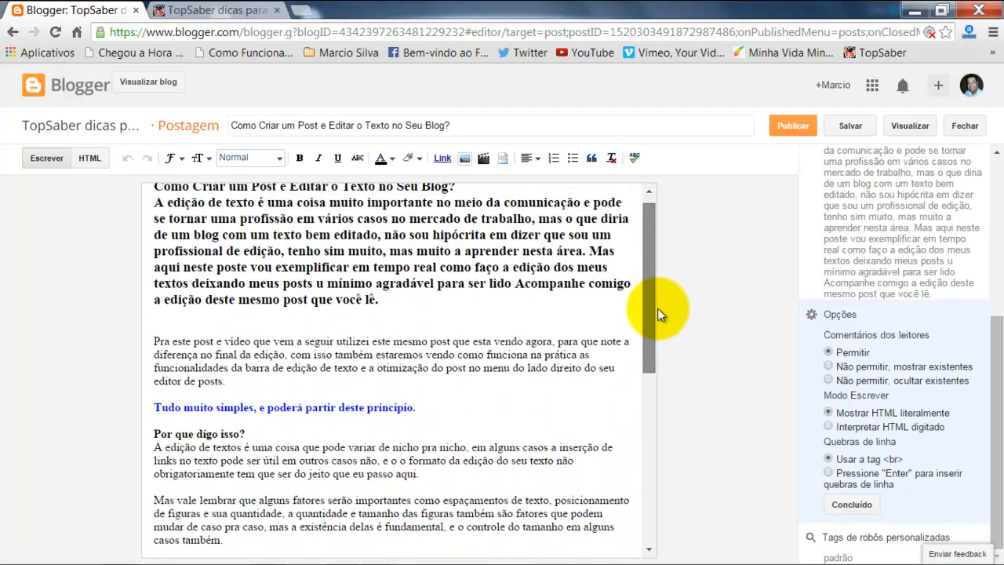
pyautogui.scroll(-4, 646, 426)
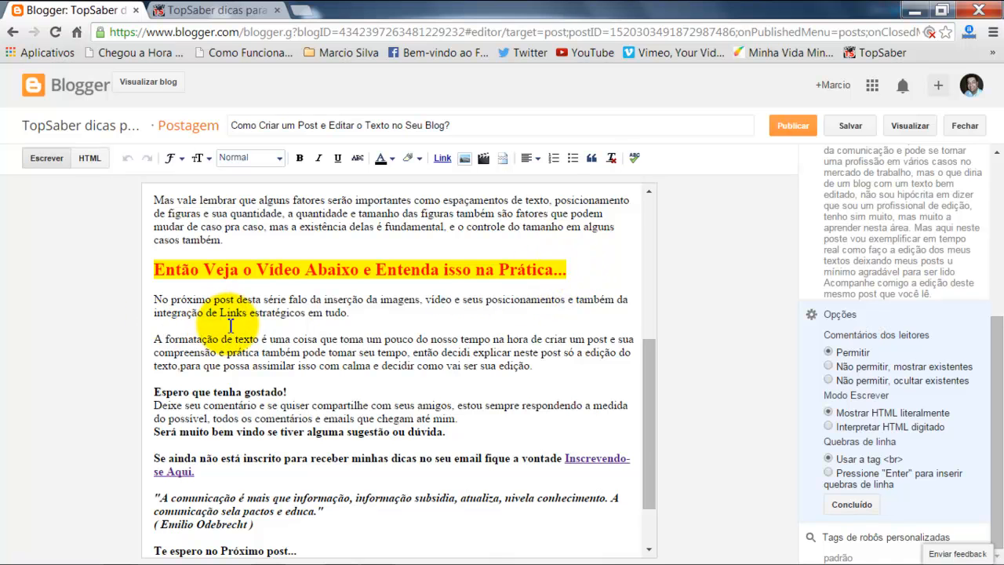
pyautogui.moveTo(648, 415); pyautogui.dragTo(650, 279)
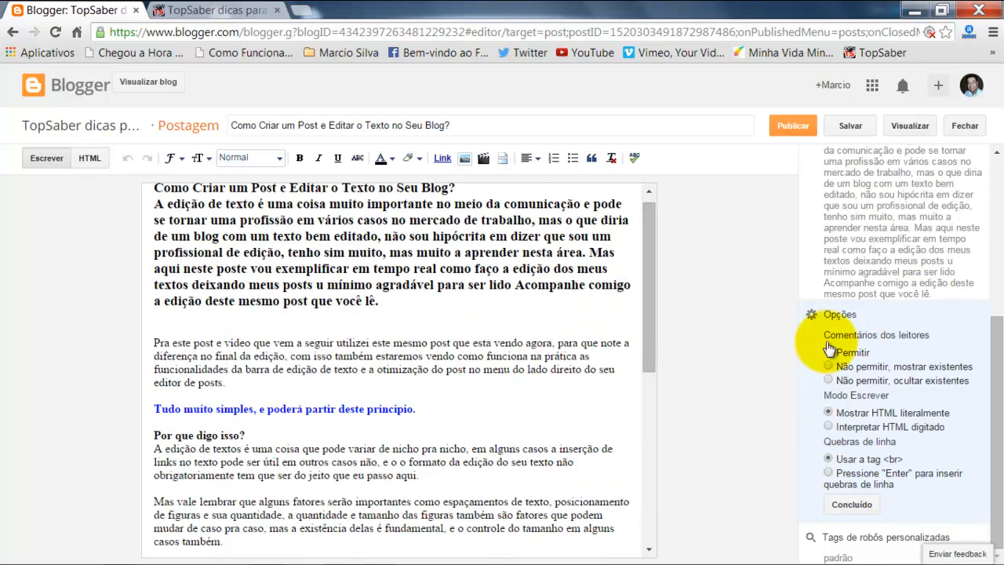
pyautogui.click(860, 507)
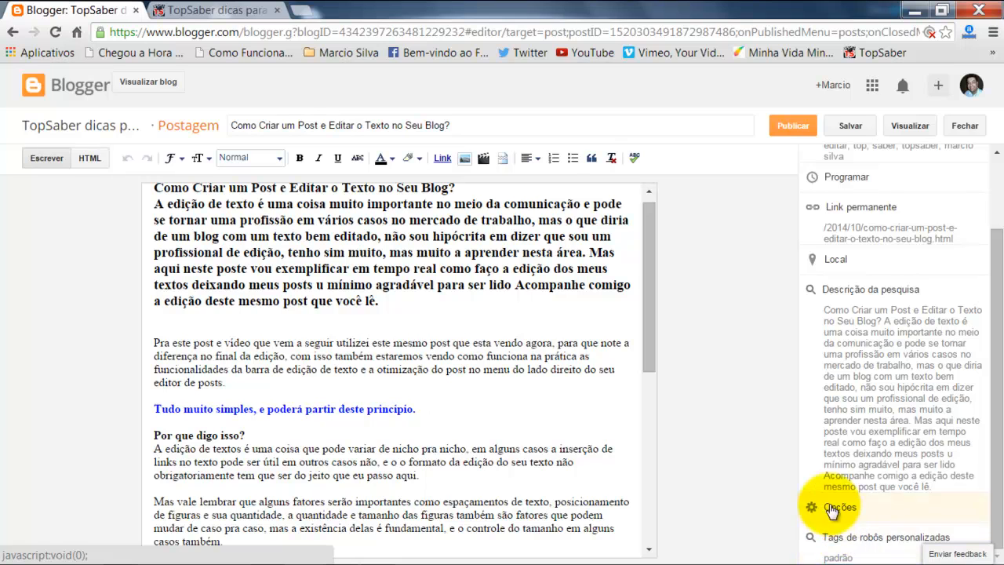
# Step: Open the custom robots tags setting to view its options, then close it
pyautogui.click(834, 540)
pyautogui.moveTo(997, 256); pyautogui.dragTo(980, 359)
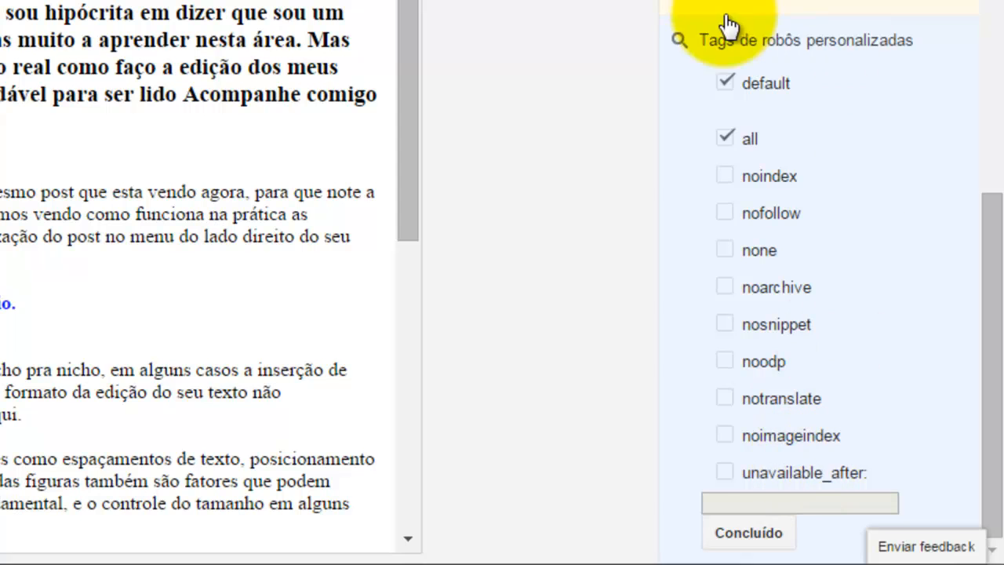
pyautogui.click(749, 534)
# Step: Scroll through the whole post and settings panel to review the edited text and formatting
pyautogui.scroll(2, 829, 196)
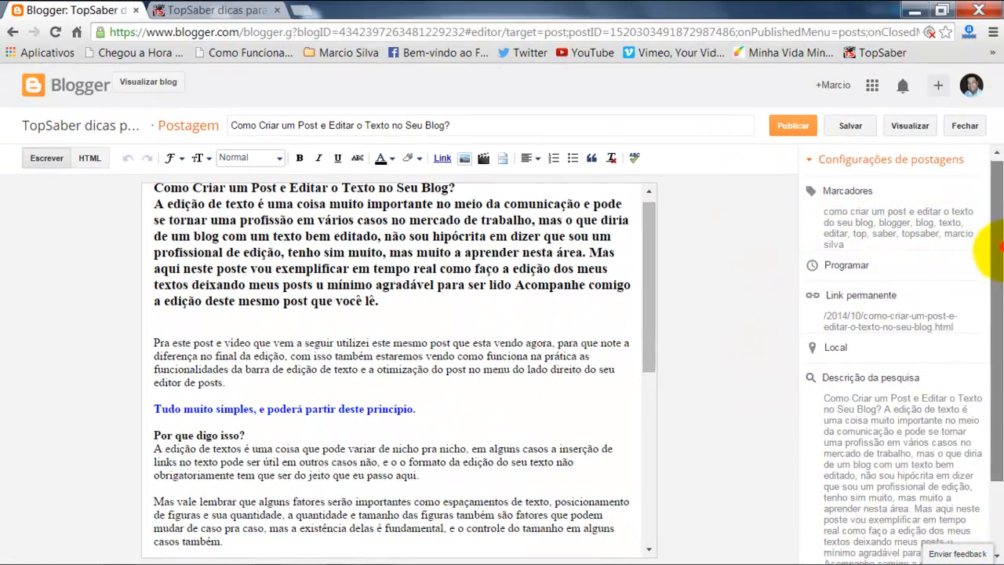
pyautogui.scroll(-3, 647, 375)
pyautogui.moveTo(658, 380); pyautogui.dragTo(650, 426)
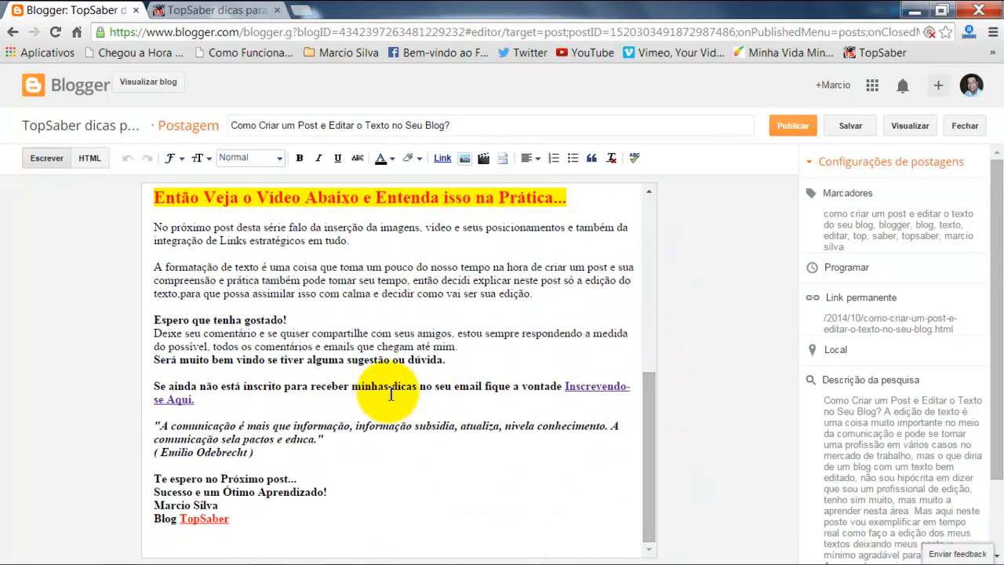
pyautogui.moveTo(647, 419); pyautogui.dragTo(666, 340)
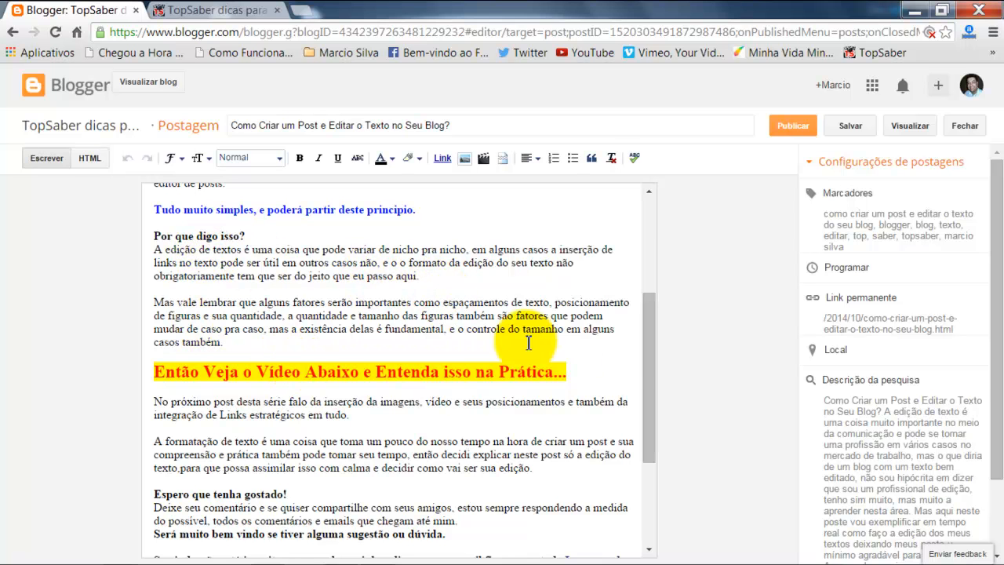
pyautogui.moveTo(650, 345); pyautogui.dragTo(651, 238)
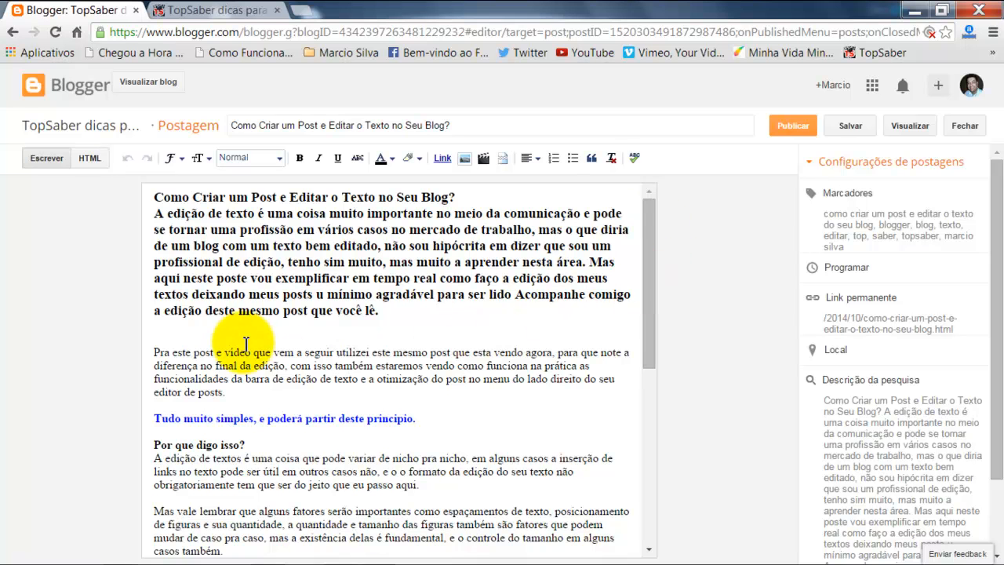
pyautogui.moveTo(648, 228); pyautogui.dragTo(601, 400)
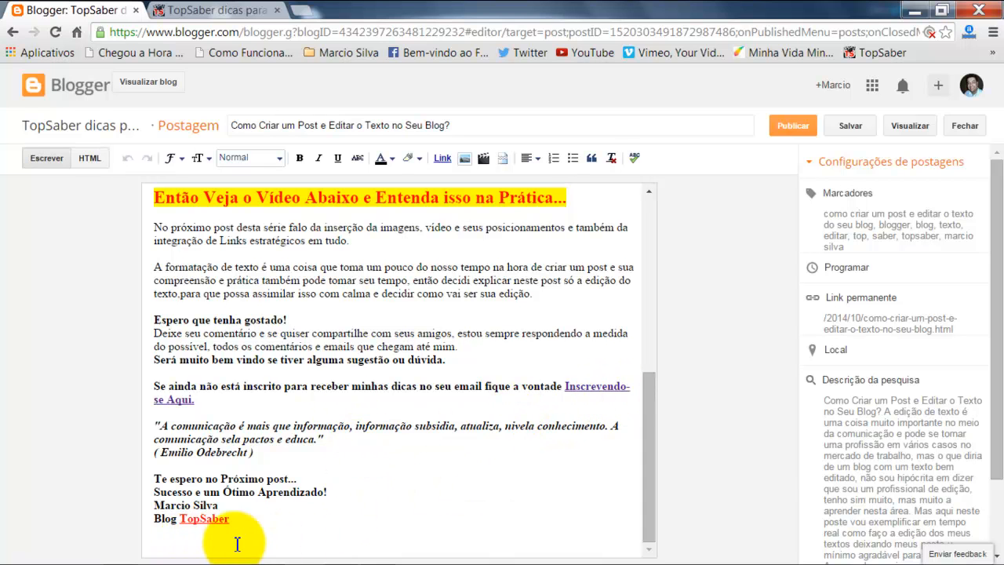
pyautogui.scroll(1, 659, 382)
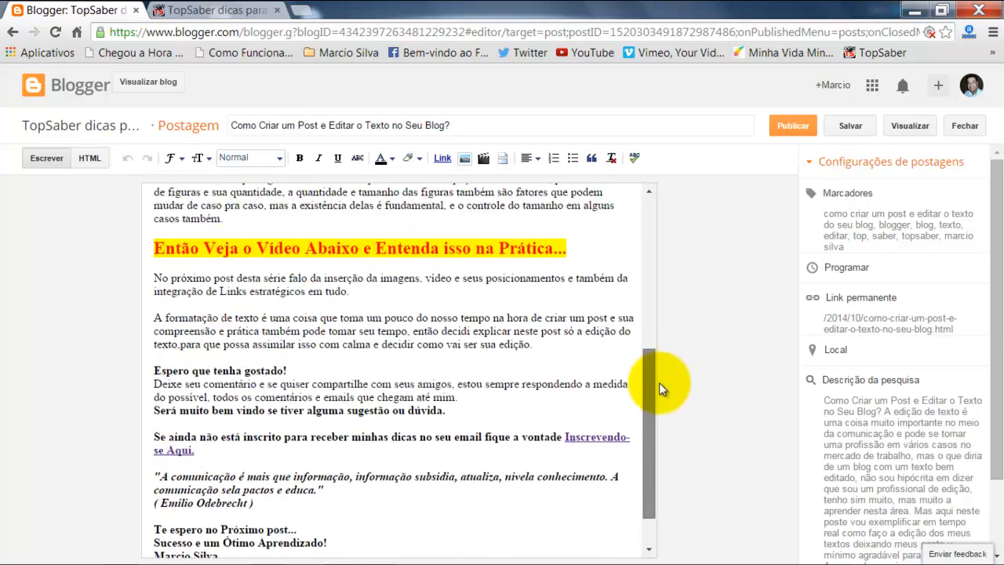
pyautogui.scroll(-1, 659, 383)
pyautogui.moveTo(654, 421); pyautogui.dragTo(459, 271)
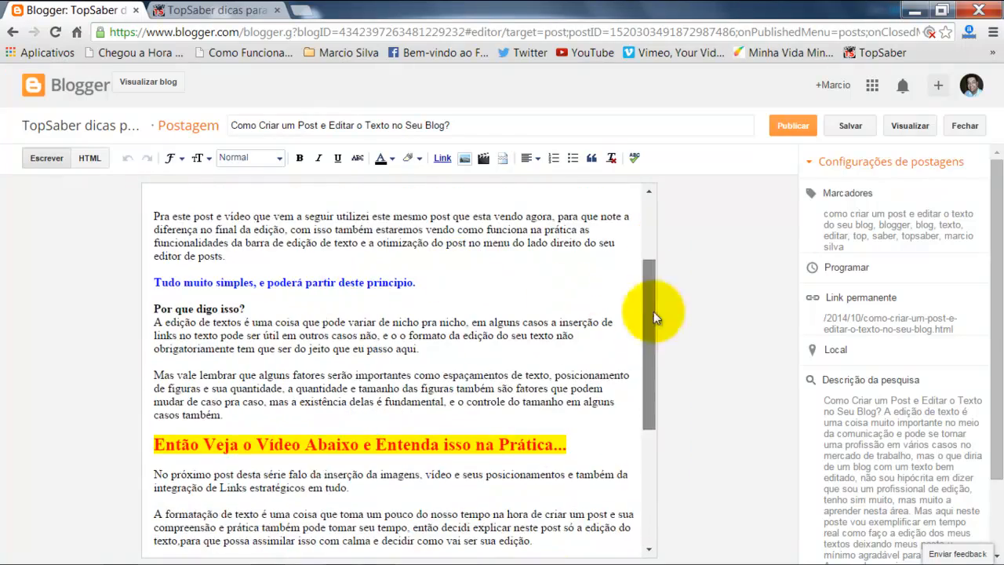
pyautogui.moveTo(654, 311); pyautogui.dragTo(660, 429)
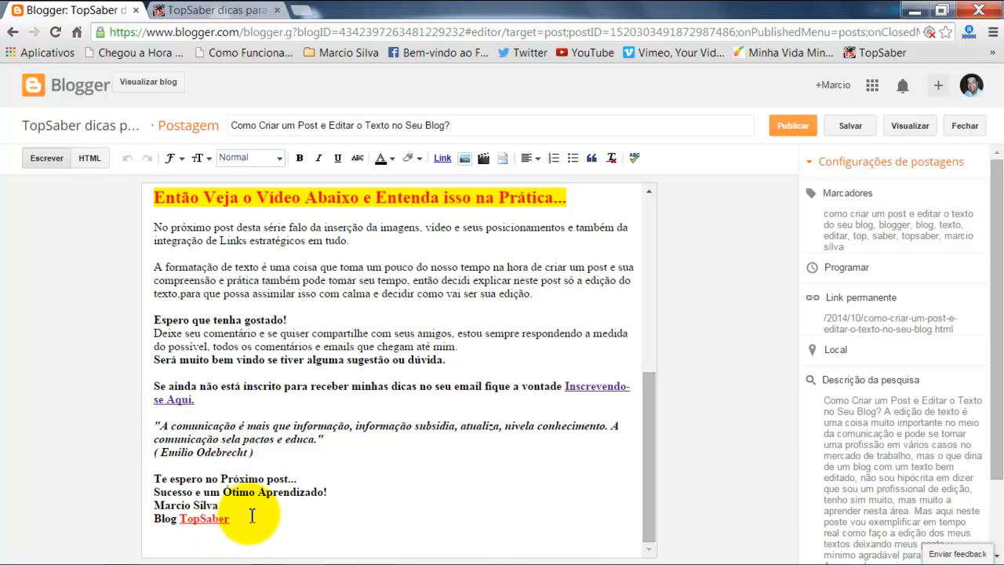
pyautogui.moveTo(650, 483); pyautogui.dragTo(662, 301)
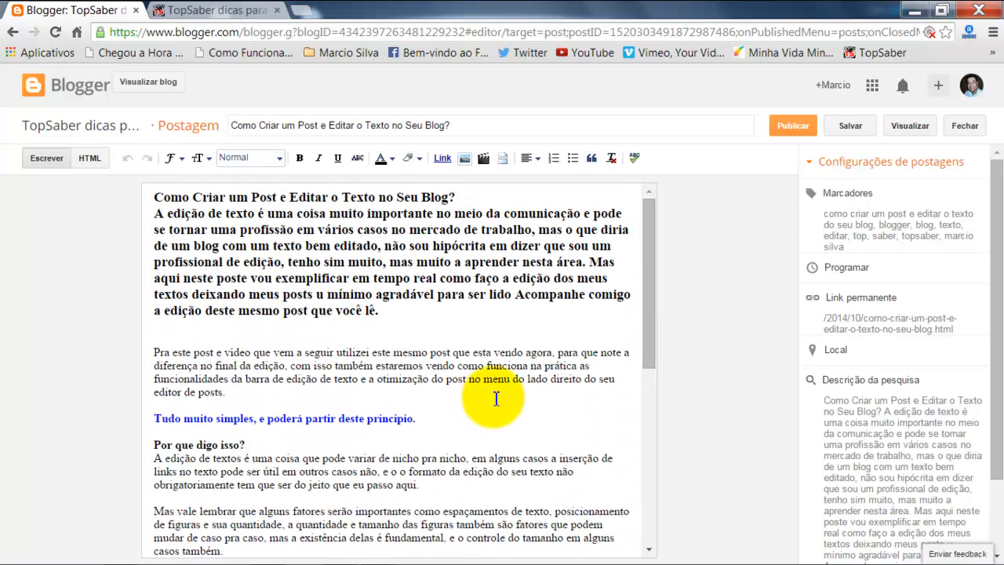
pyautogui.moveTo(648, 251); pyautogui.dragTo(671, 397)
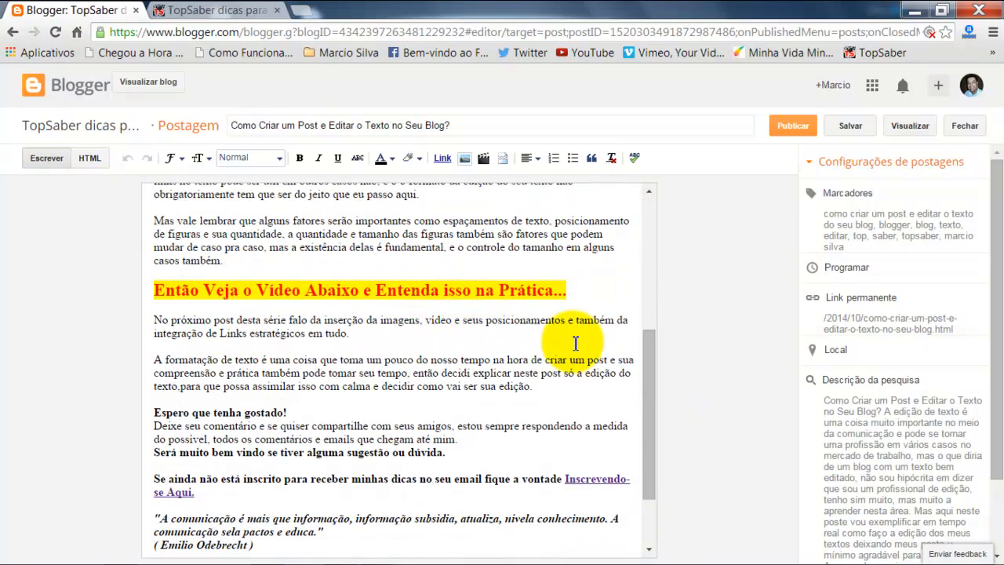
pyautogui.moveTo(647, 397); pyautogui.dragTo(645, 354)
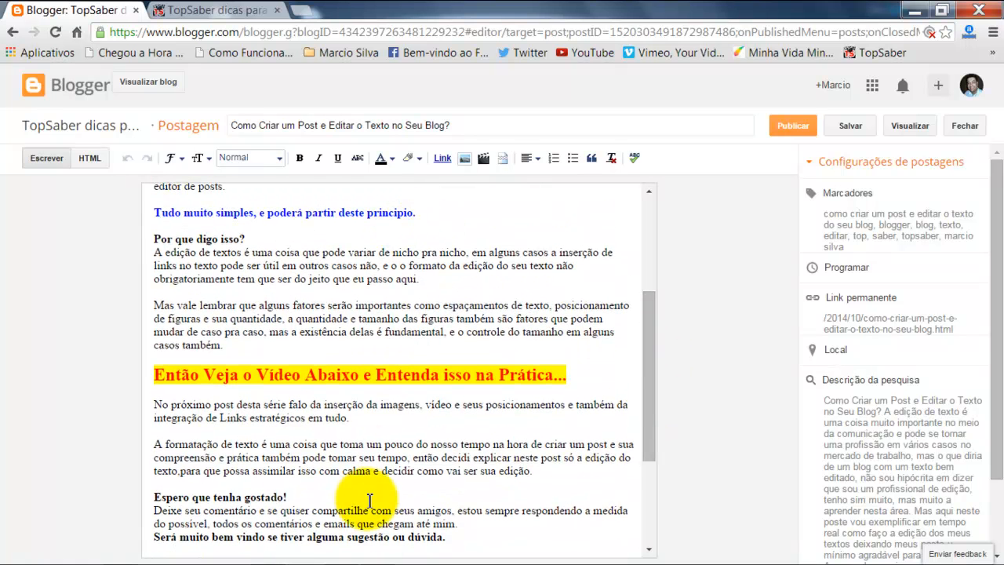
pyautogui.moveTo(645, 358); pyautogui.dragTo(651, 235)
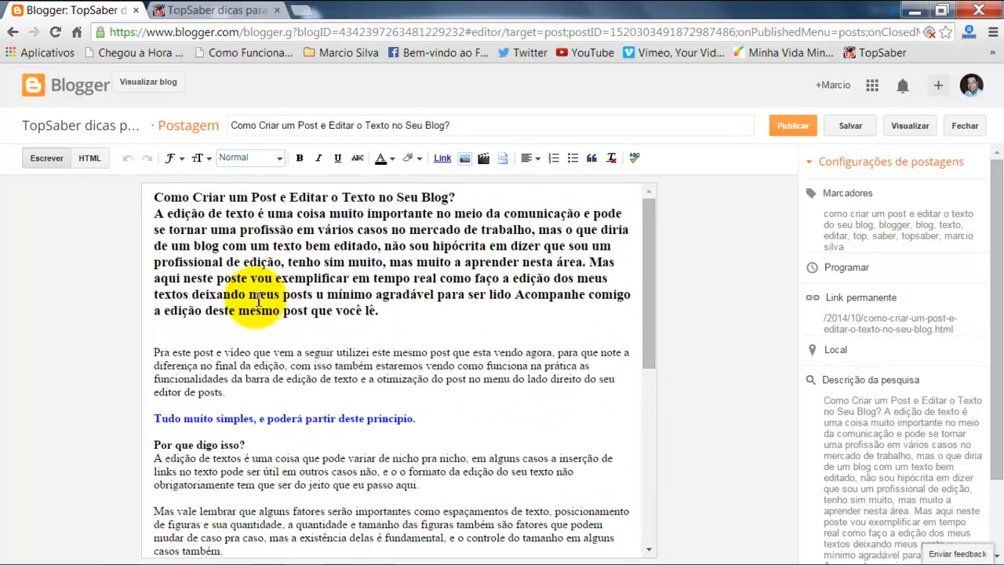
pyautogui.moveTo(657, 267); pyautogui.dragTo(683, 455)
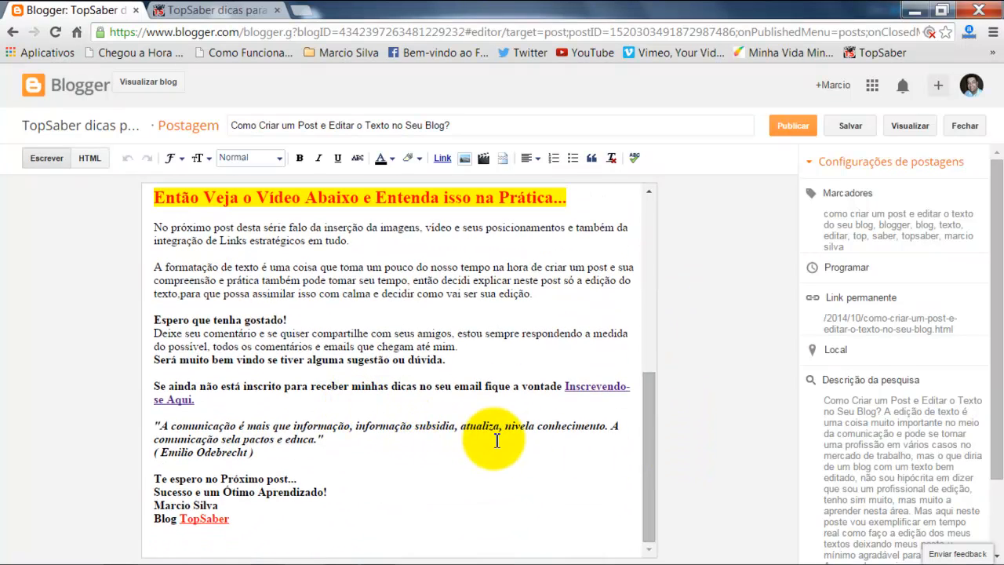
pyautogui.moveTo(646, 444)
pyautogui.mouseDown()
pyautogui.moveTo(648, 405)
pyautogui.moveTo(653, 445)
pyautogui.mouseUp()
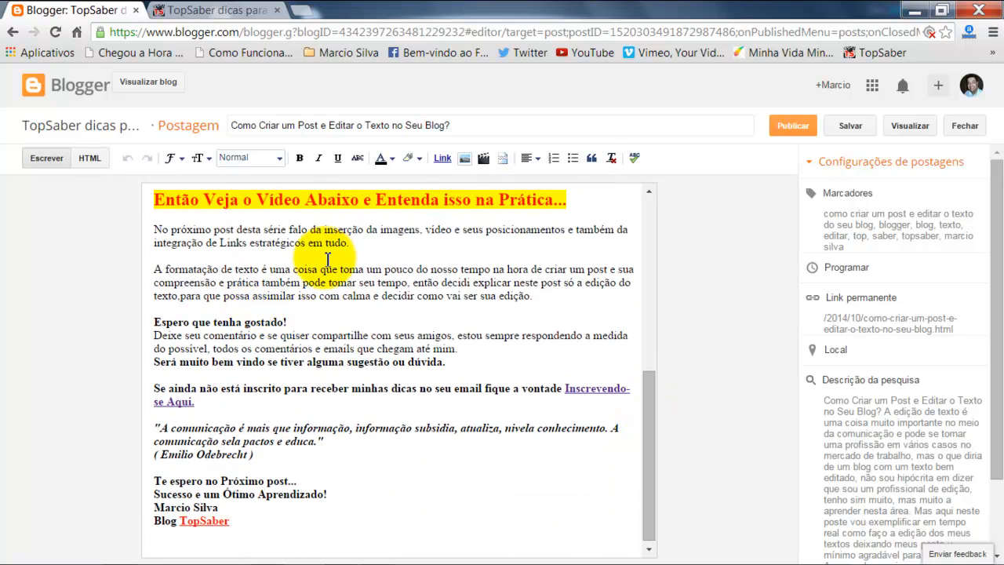
# Step: Save the post
pyautogui.scroll(1, 510, 457)
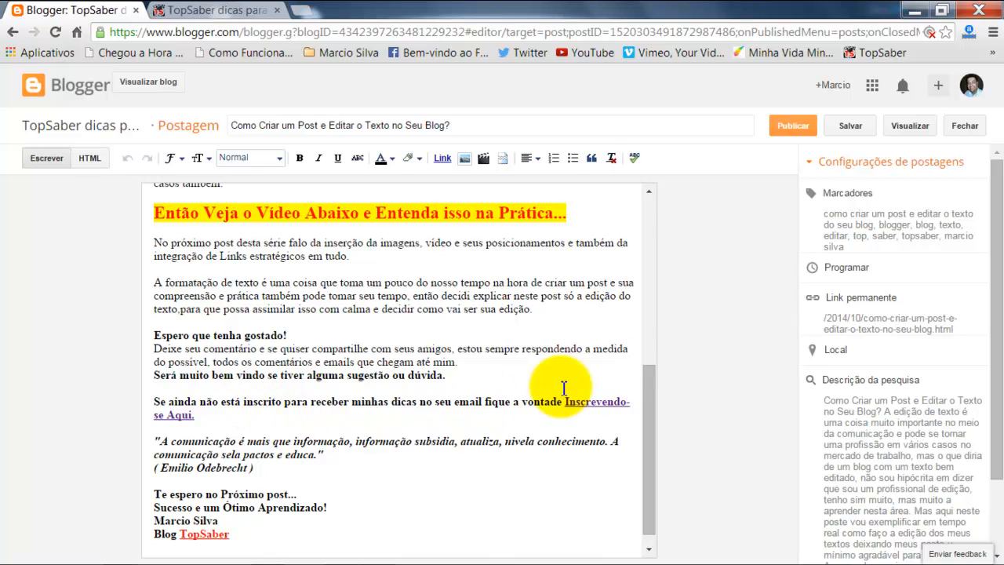
pyautogui.scroll(-2, 877, 374)
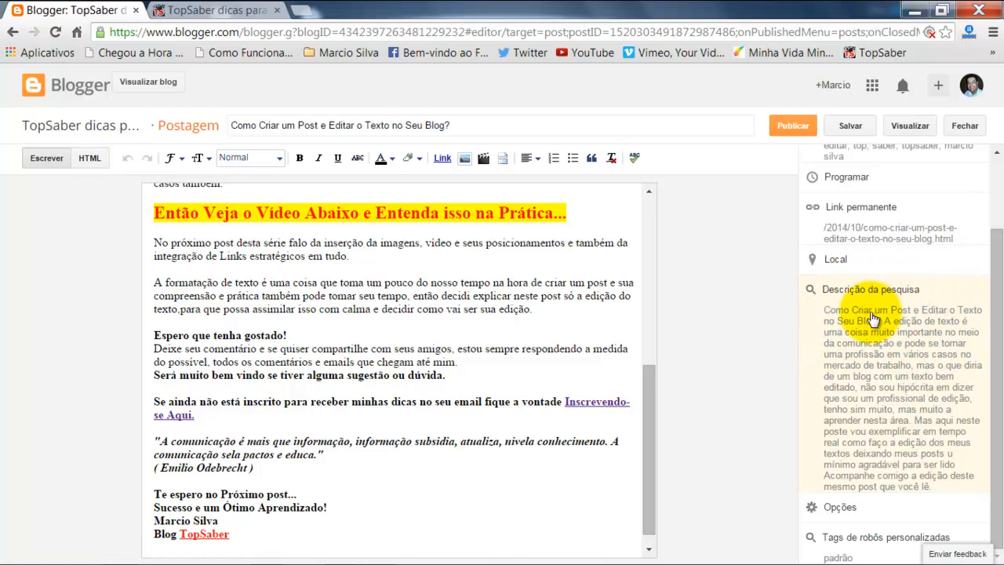
pyautogui.scroll(2, 993, 310)
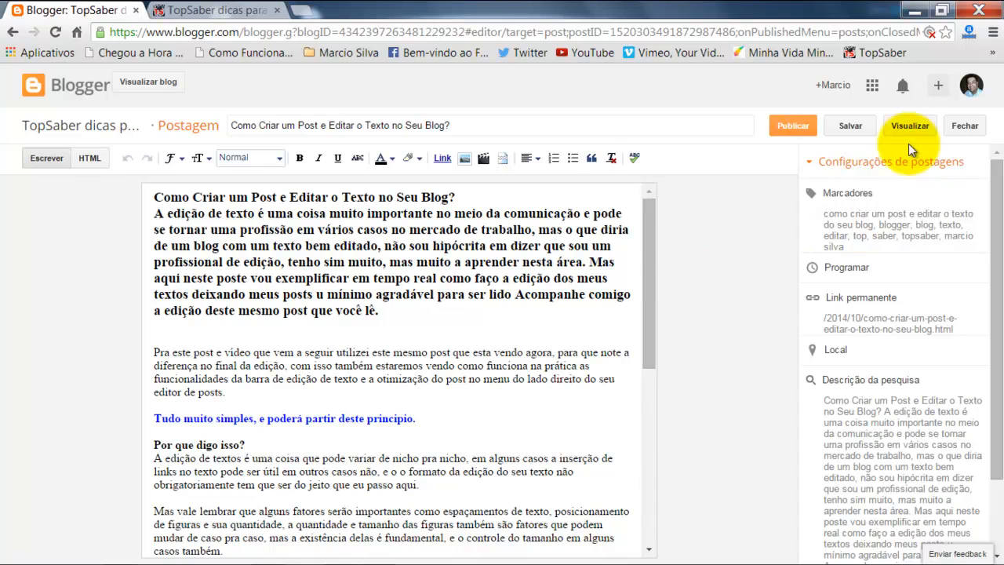
pyautogui.click(861, 128)
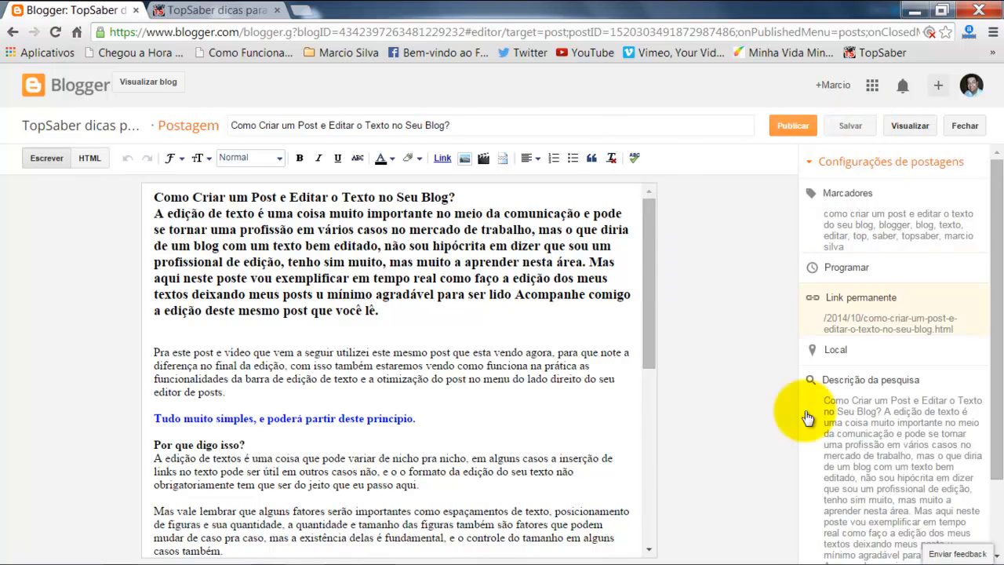